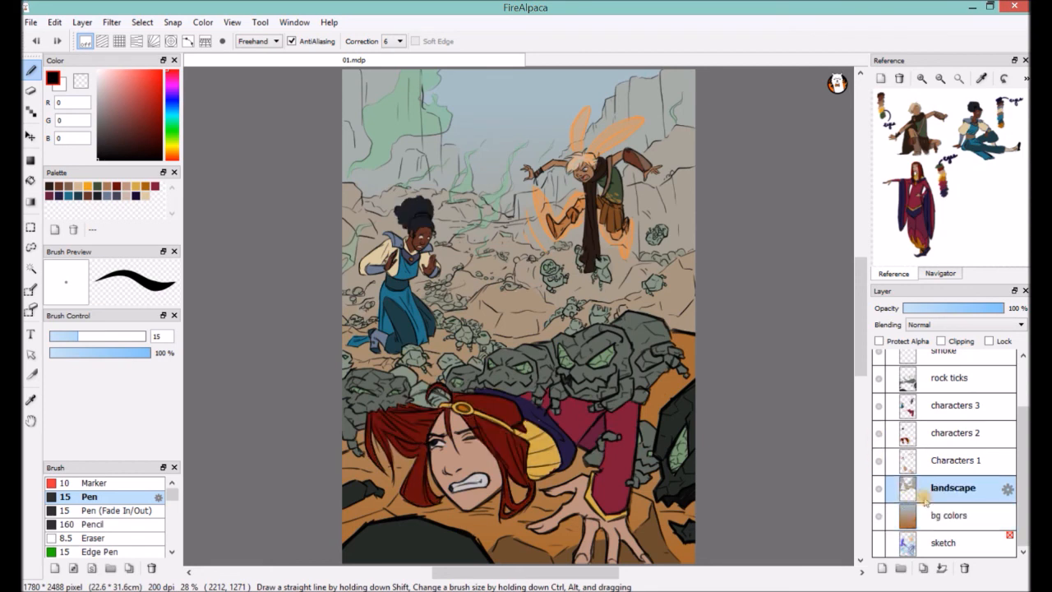
Strengthen the outlines of the large rock creatures on the Lines layer using the Pencil at size 24.
drag(1023, 456, 1023, 422)
click(946, 374)
key(ctrl+z)
click(91, 525)
drag(648, 375, 567, 372)
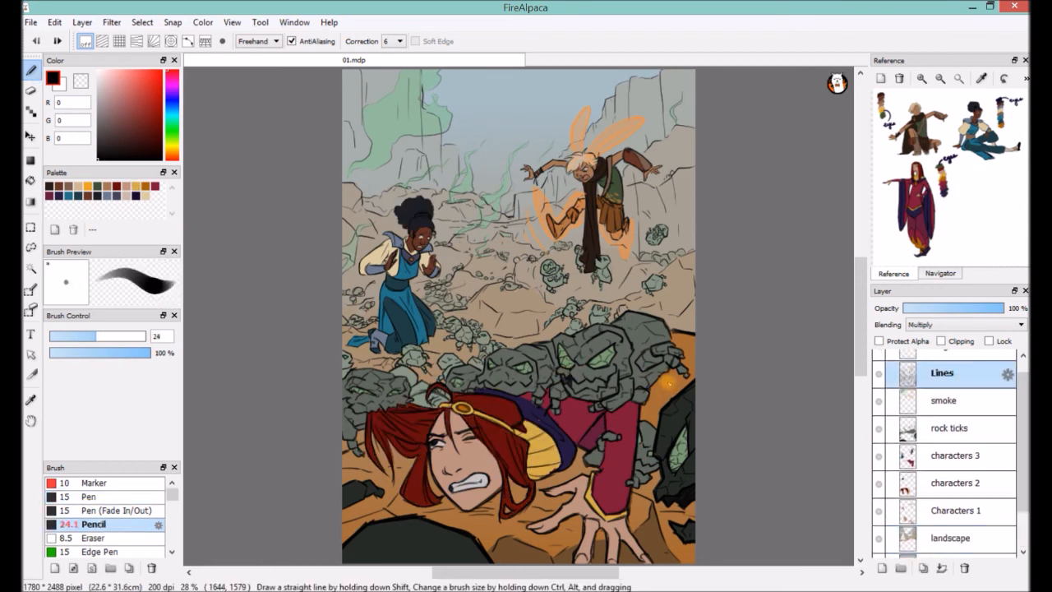
drag(669, 383, 653, 389)
Shade the ground beside the large rock creatures brown (107, 75, 44) on the landscape layer with the Marker at size 70.
drag(1022, 423, 1020, 458)
click(958, 494)
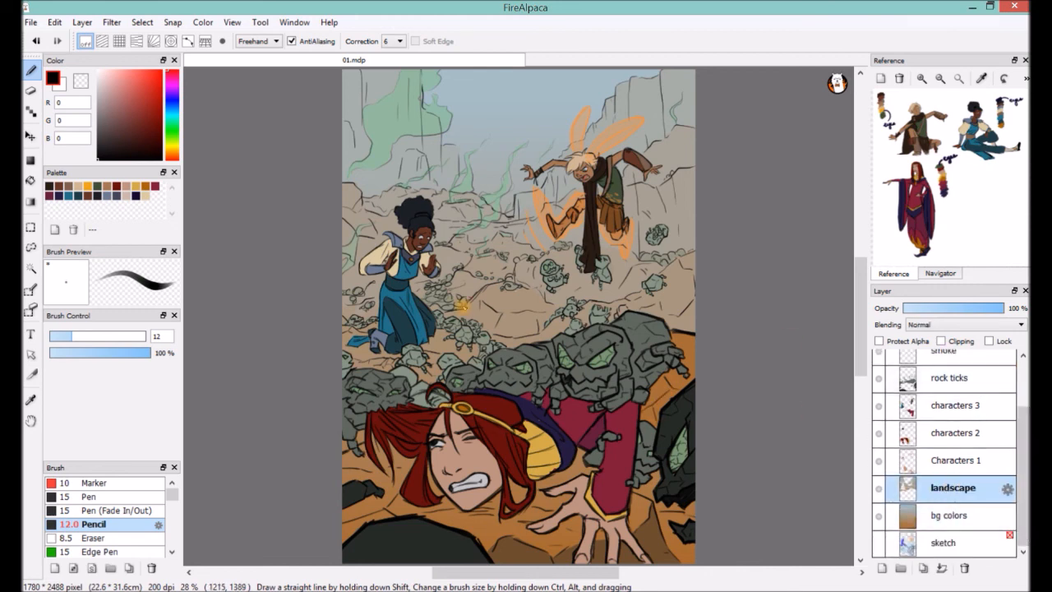
click(96, 484)
right_click(656, 405)
drag(662, 400, 676, 396)
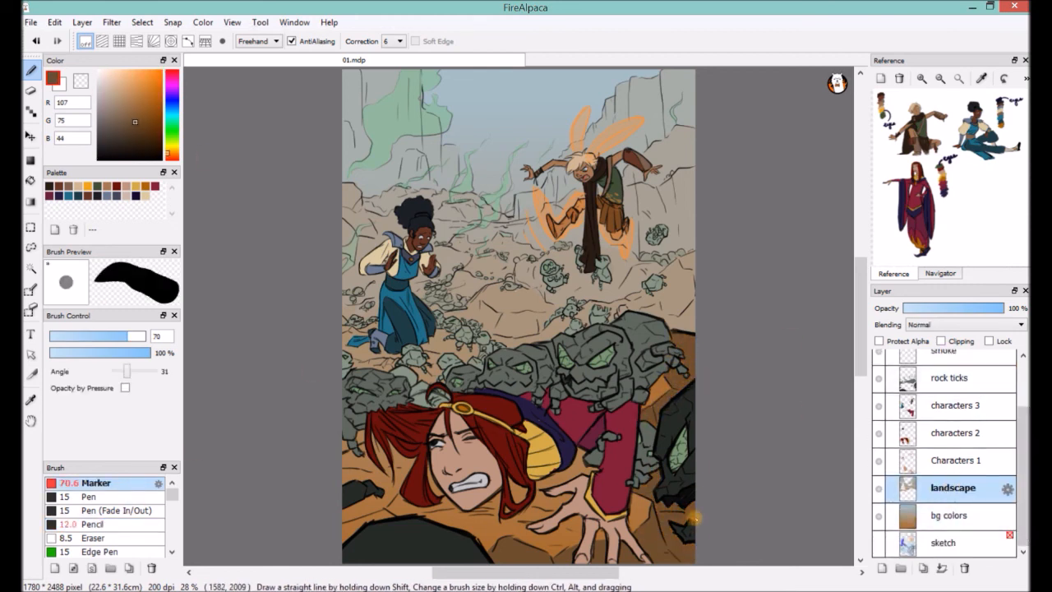
Shade the mid-ground rock faces and the ground near the kneeling woman with muted olive (134, 130, 101) and brown (138, 118, 92).
alt+click(522, 298)
alt+click(487, 309)
key(ctrl+z)
alt+click(531, 306)
click(114, 105)
alt+click(490, 307)
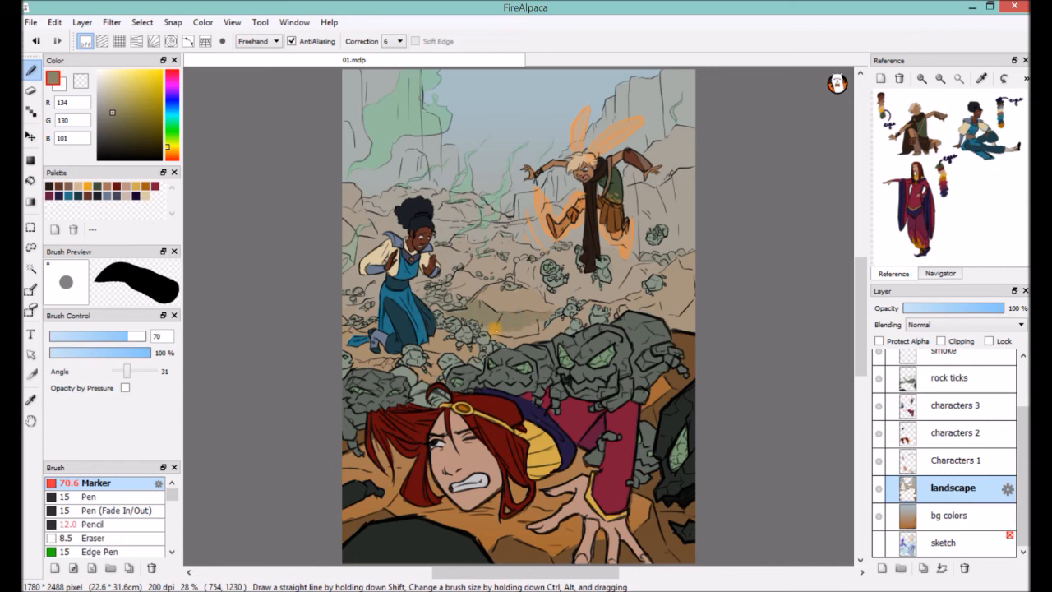
alt+click(413, 336)
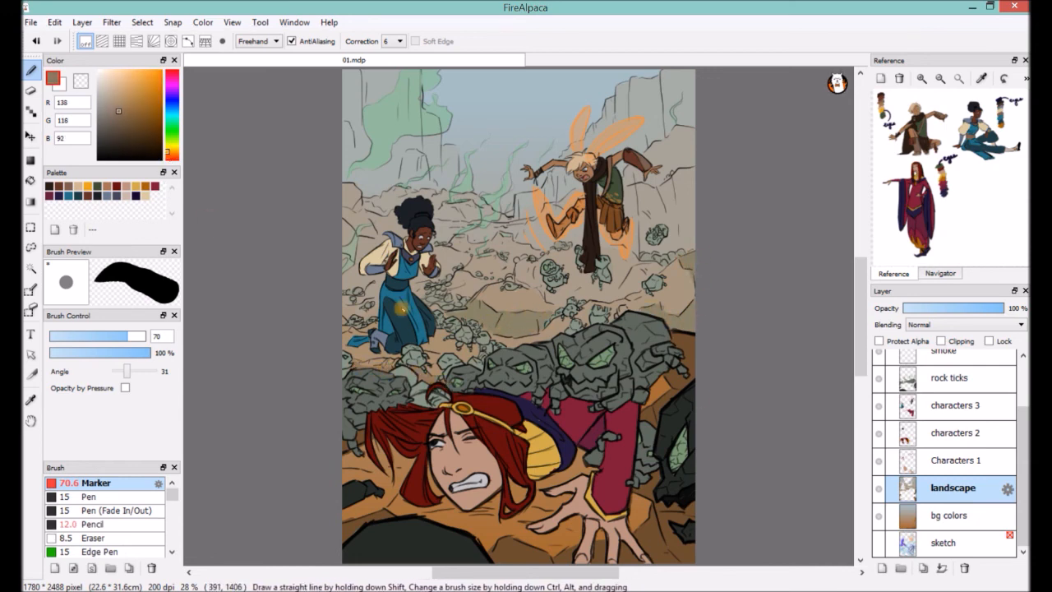
Make the Lines layer active and save the page as a new file named 01-v2.
scroll(1025, 386, up, 3)
click(945, 390)
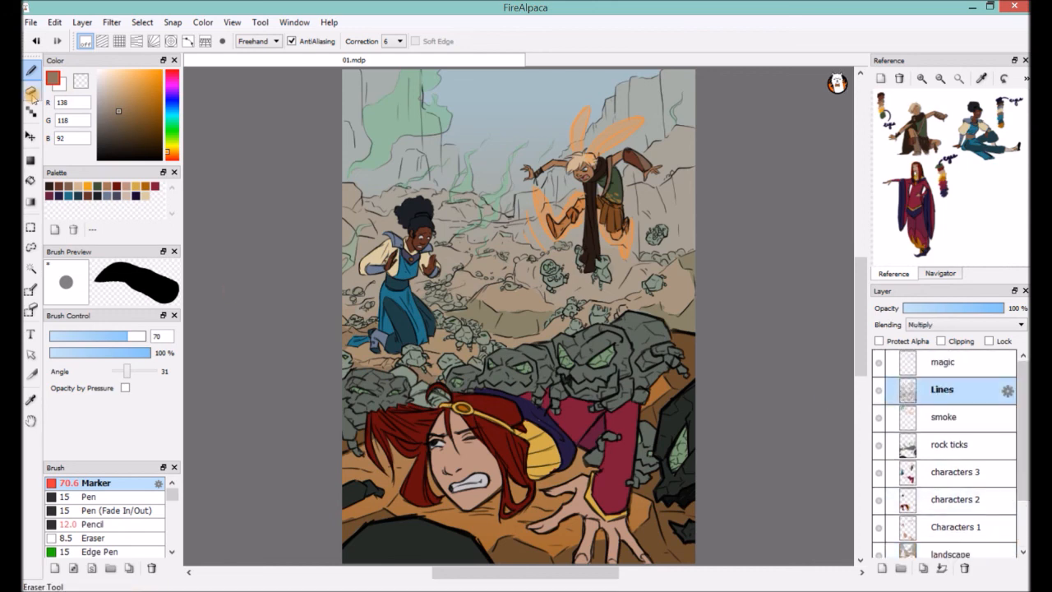
click(36, 22)
click(99, 141)
text(01-v2)
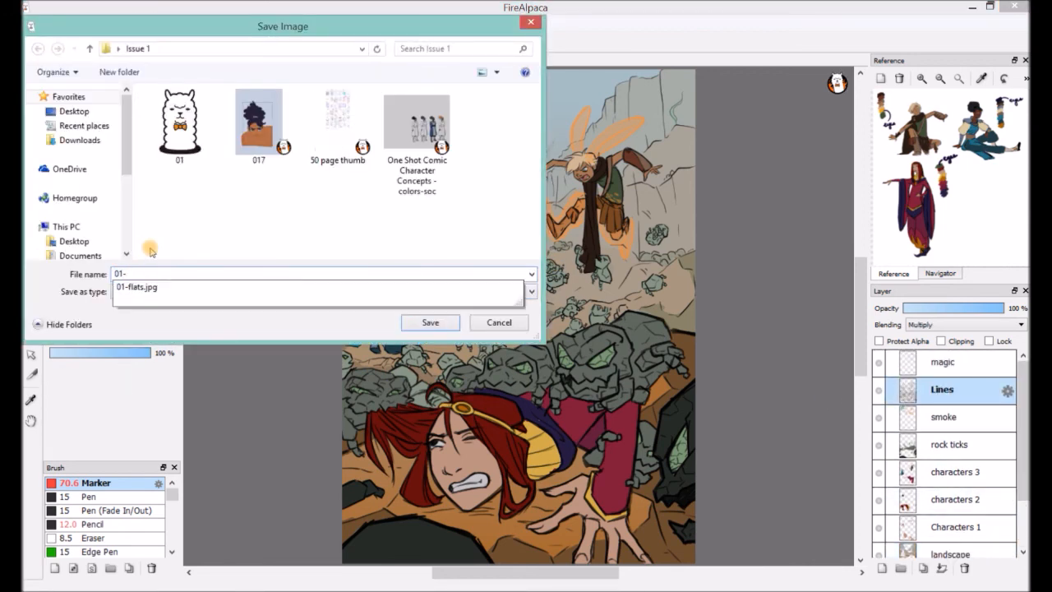
key(Return)
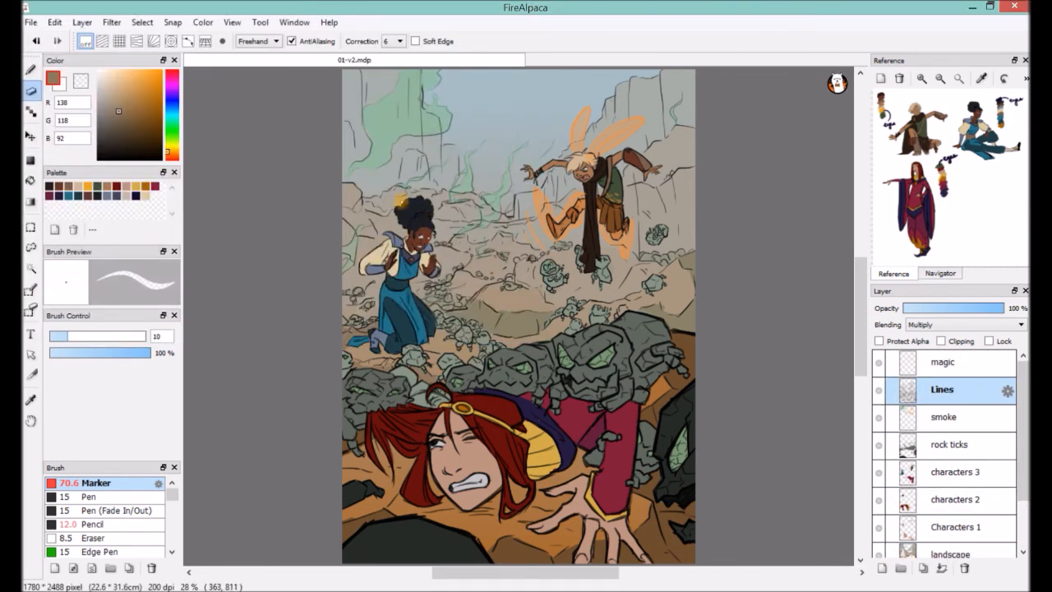
Erase the kneeling woman's linework and colors across the Lines and character layers with the Eraser at size 87.
click(132, 336)
mouse_move(418, 239)
mouse_down()
mouse_move(393, 264)
mouse_move(382, 291)
mouse_move(430, 274)
mouse_move(401, 333)
mouse_move(377, 344)
mouse_move(426, 315)
mouse_up()
drag(1023, 444, 1023, 478)
click(943, 426)
mouse_move(389, 240)
mouse_down()
mouse_move(371, 268)
mouse_move(400, 325)
mouse_move(378, 344)
mouse_move(362, 328)
mouse_up()
click(954, 448)
mouse_move(432, 215)
mouse_down()
mouse_move(378, 257)
mouse_move(420, 199)
mouse_move(430, 269)
mouse_up()
click(940, 475)
drag(1023, 469, 1022, 431)
click(943, 390)
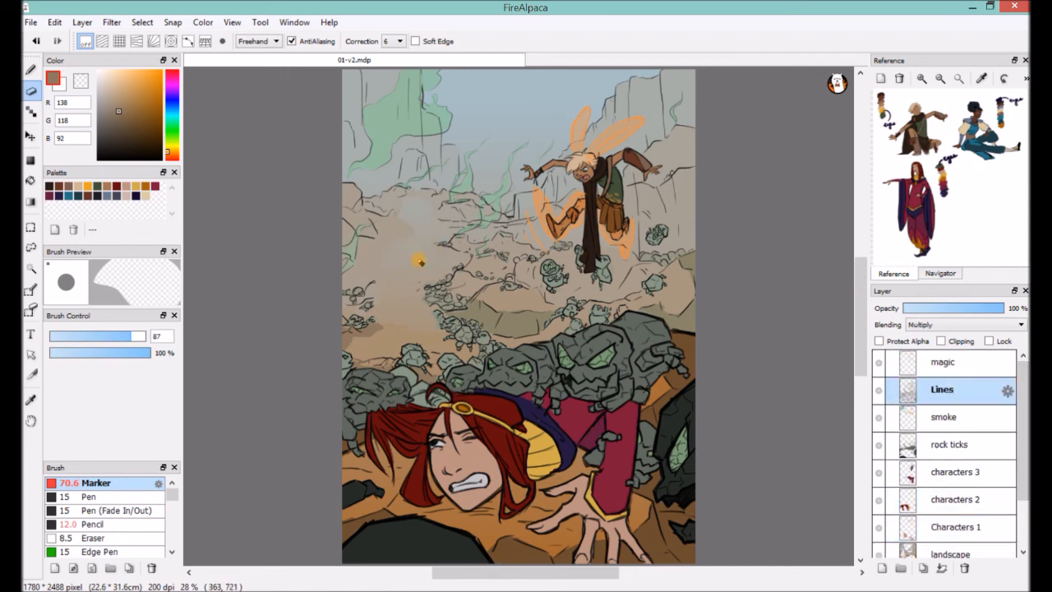
Move the sketch layer to the top of the layer stack, show it, and erase the kneeling woman's old sketch.
scroll(1003, 401, down, 3)
drag(946, 545, 991, 366)
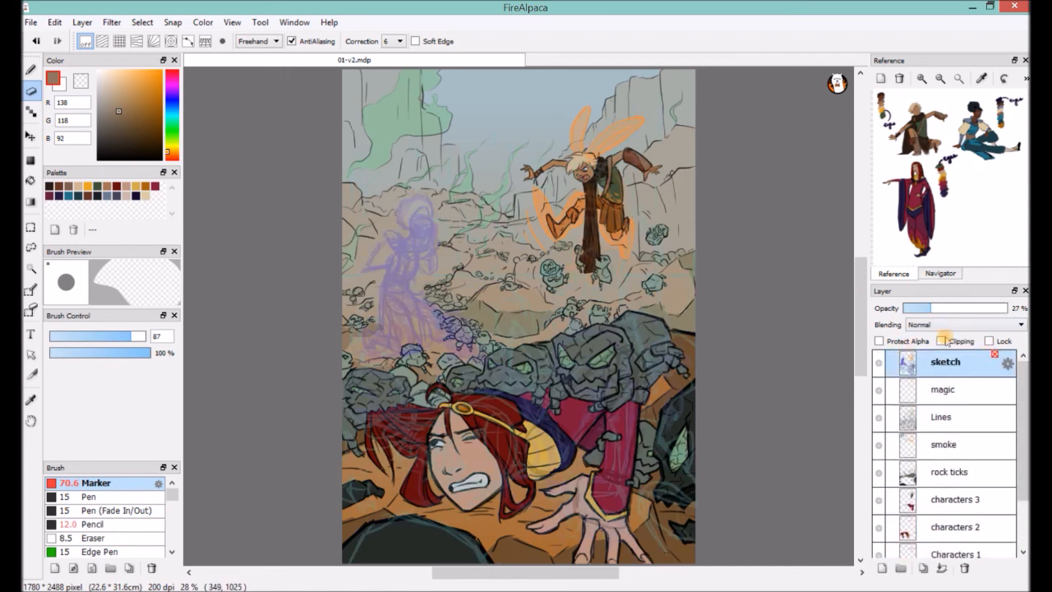
mouse_move(445, 240)
mouse_down()
mouse_move(411, 228)
mouse_move(458, 349)
mouse_move(438, 347)
mouse_up()
Sketch the woman in a new crouching pose in purple (150, 40, 201) with the Pencil at size 12.
click(30, 70)
click(166, 92)
click(150, 88)
click(93, 524)
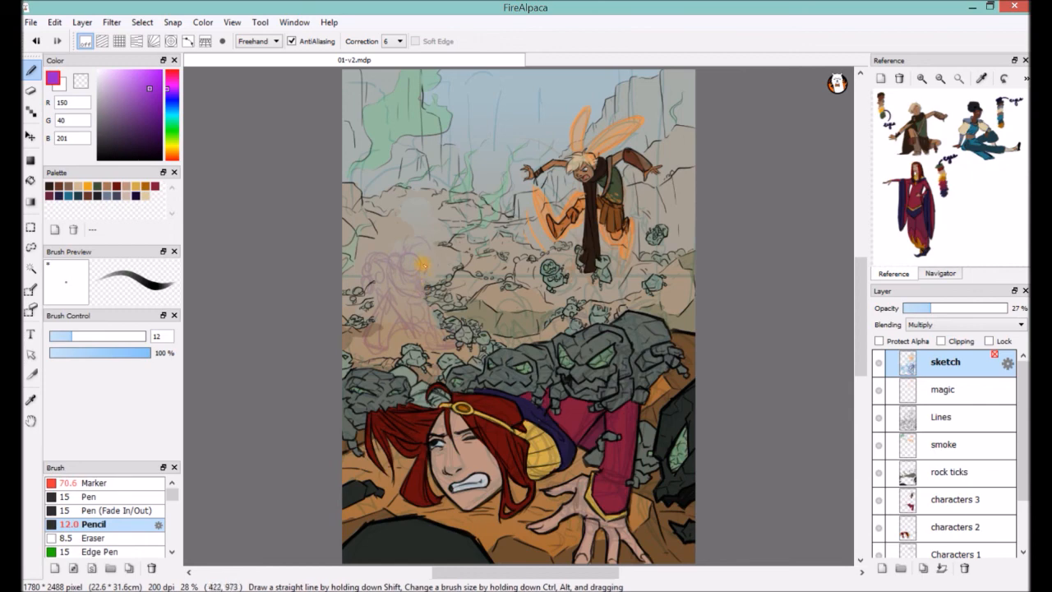
scroll(493, 328, up, 3)
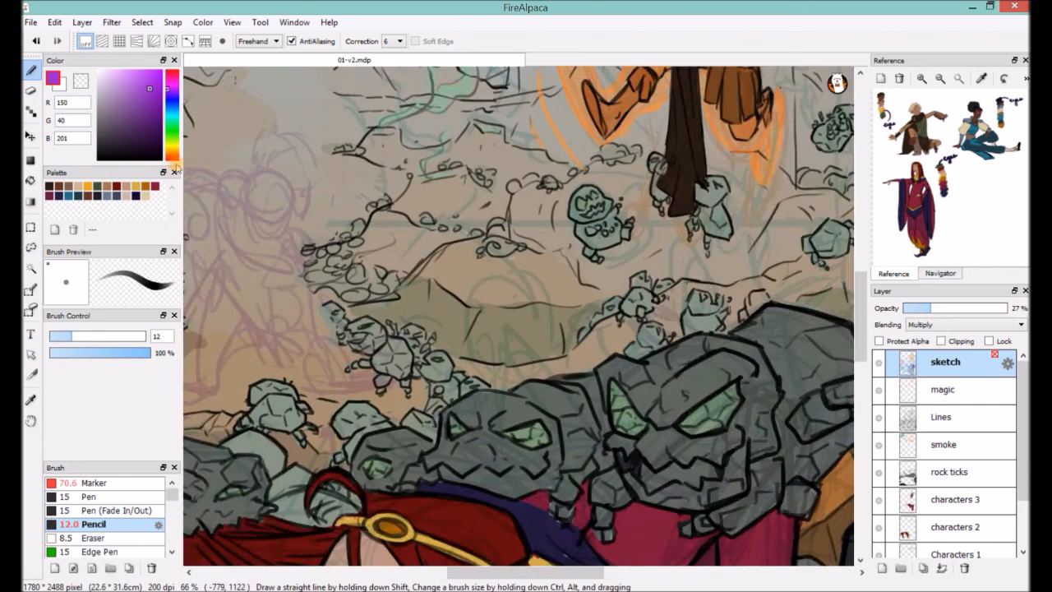
drag(431, 222, 605, 304)
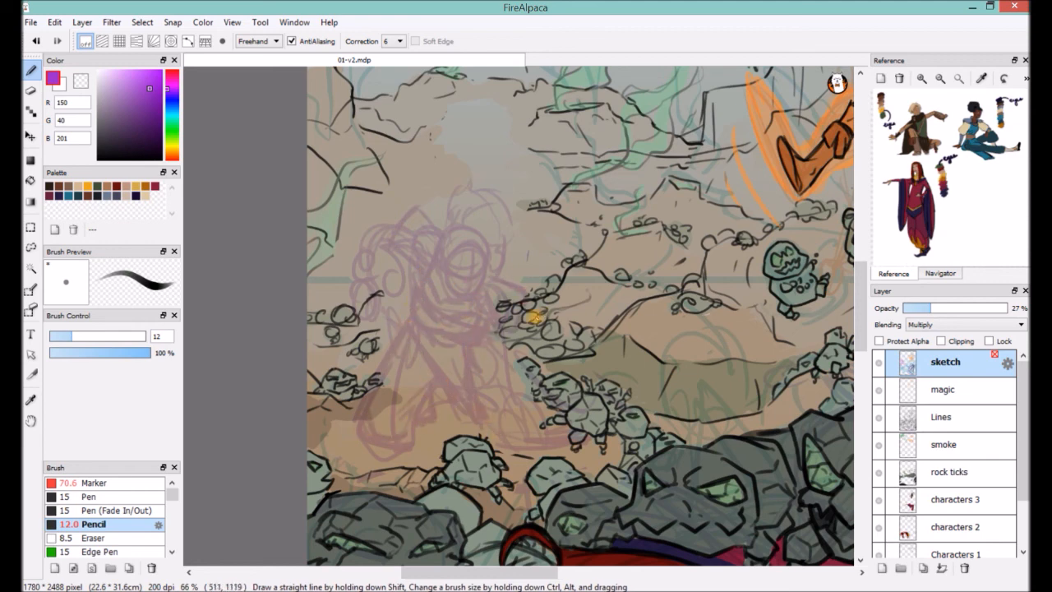
mouse_move(578, 508)
mouse_down()
mouse_move(617, 488)
mouse_move(605, 513)
mouse_up()
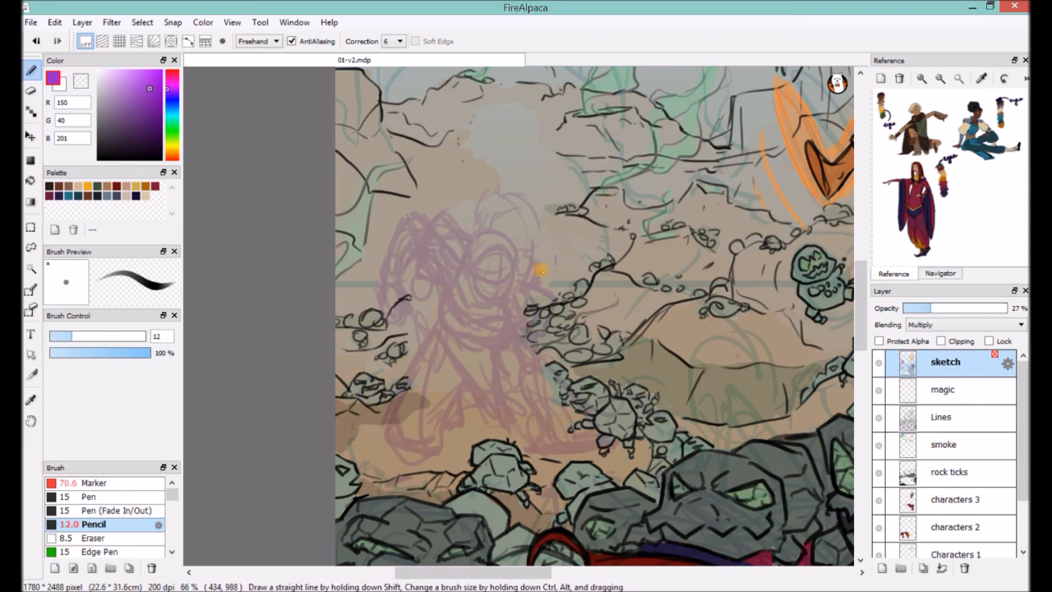
Draw the woman's scowling face in black on the Lines layer with the Pencil at size 6.4, erasing stray marks.
click(904, 411)
drag(496, 336, 485, 336)
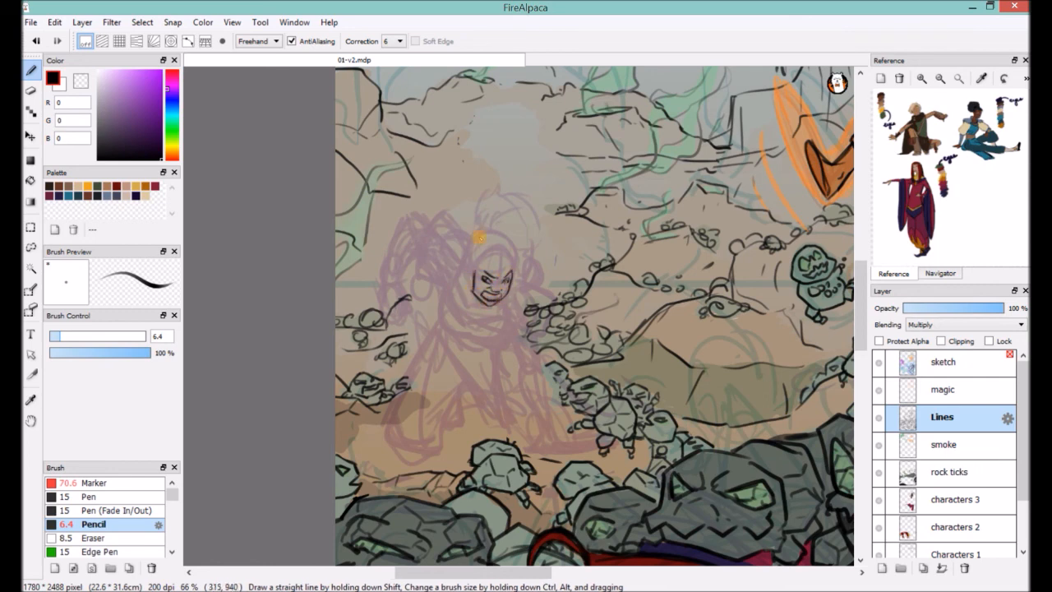
key(e)
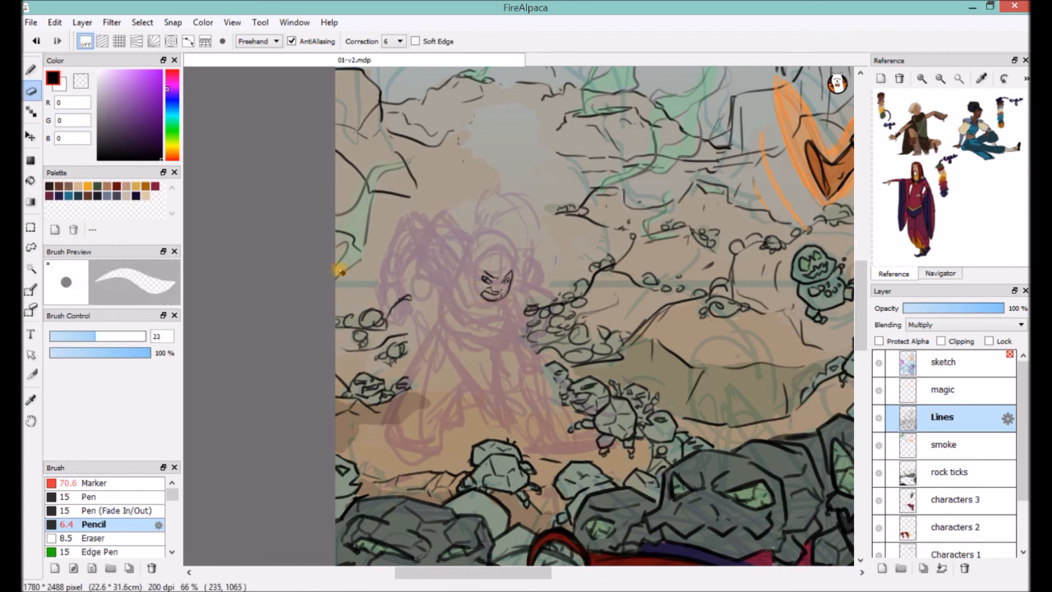
scroll(486, 291, up, 3)
key(b)
Draw the woman's ear, jawline and the curly start of her hairline over the sketch.
drag(420, 201, 418, 245)
drag(448, 291, 495, 262)
drag(468, 183, 499, 194)
mouse_move(494, 188)
mouse_down()
mouse_move(525, 204)
mouse_move(502, 197)
mouse_up()
drag(503, 202, 511, 225)
drag(421, 196, 417, 231)
drag(511, 220, 498, 243)
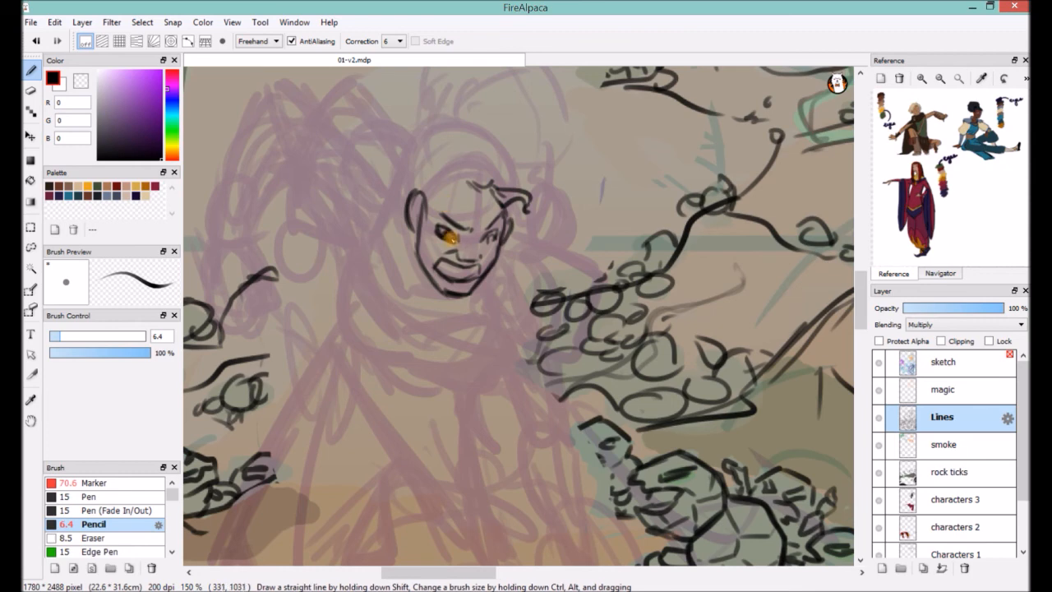
Draw the hairline, the pulled-back hair over the skull, and the hair tie on top of the head.
mouse_move(429, 215)
mouse_down()
mouse_move(418, 239)
mouse_move(469, 182)
mouse_up()
mouse_move(407, 193)
mouse_down()
mouse_move(416, 153)
mouse_move(482, 140)
mouse_up()
drag(482, 140, 516, 182)
drag(450, 136, 471, 168)
drag(411, 151, 401, 194)
drag(401, 195, 408, 219)
drag(486, 128, 513, 196)
mouse_move(455, 194)
mouse_down()
mouse_move(472, 189)
mouse_move(502, 204)
mouse_up()
Draw the curly outline and inner curls of the woman's large hair puff above the hair tie.
mouse_move(452, 200)
mouse_down()
mouse_move(441, 145)
mouse_move(460, 122)
mouse_up()
key(ctrl+z)
drag(467, 182, 478, 160)
mouse_move(488, 154)
mouse_down()
mouse_move(538, 148)
mouse_move(520, 179)
mouse_up()
drag(451, 139, 440, 186)
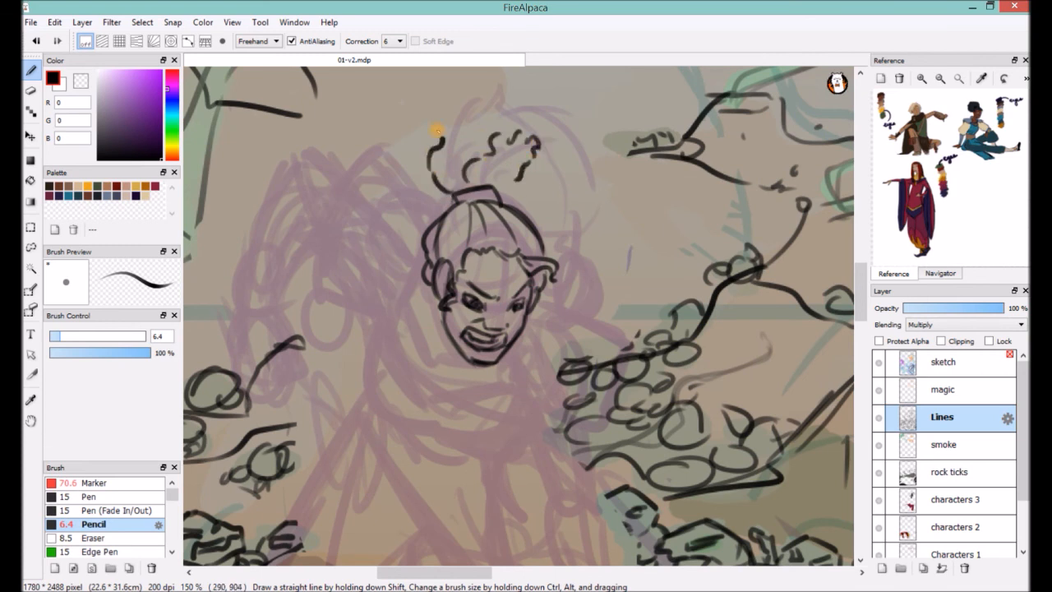
mouse_move(452, 111)
mouse_down()
mouse_move(573, 122)
mouse_move(579, 210)
mouse_up()
drag(562, 220, 563, 238)
Draw the woman's neck collar, both shoulder plates and the curved lower edge of her chest piece.
mouse_move(422, 280)
mouse_down()
mouse_move(436, 371)
mouse_move(518, 338)
mouse_up()
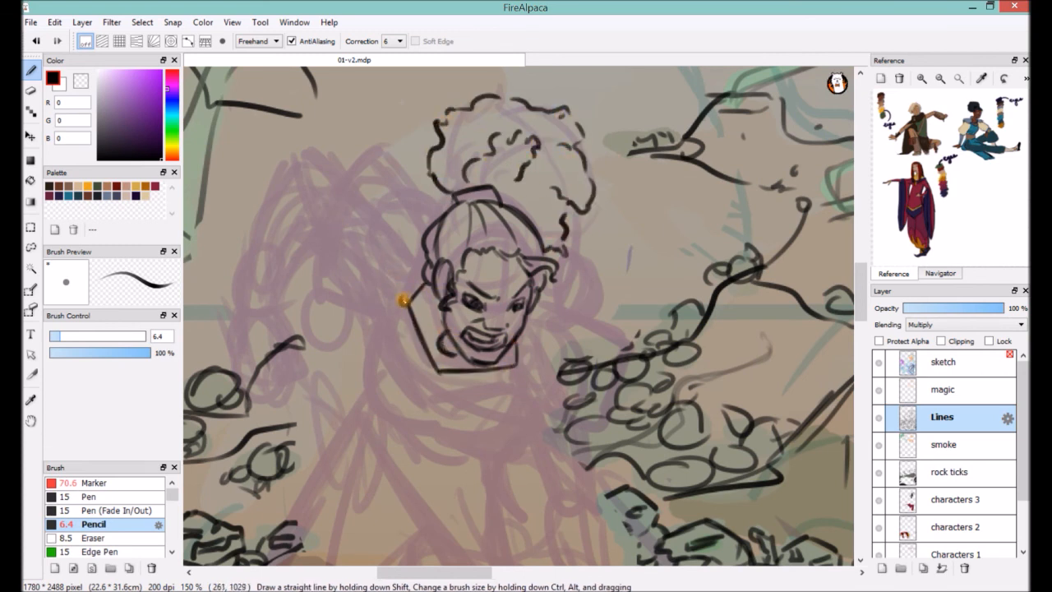
mouse_move(408, 304)
mouse_down()
mouse_move(413, 250)
mouse_move(320, 288)
mouse_up()
drag(420, 243, 396, 304)
drag(318, 276, 363, 179)
drag(364, 180, 423, 226)
drag(540, 307, 610, 329)
drag(516, 362, 550, 411)
mouse_move(609, 328)
mouse_down()
mouse_move(595, 376)
mouse_move(560, 406)
mouse_up()
drag(393, 386, 457, 418)
mouse_move(431, 403)
mouse_down()
mouse_move(484, 423)
mouse_move(526, 392)
mouse_up()
Start the outline of the raised, bent arm's sleeve with its folds, undoing the last two strokes.
mouse_move(291, 159)
mouse_down()
mouse_move(344, 185)
mouse_move(313, 230)
mouse_up()
drag(306, 183, 325, 212)
drag(290, 159, 289, 268)
drag(281, 214, 275, 304)
key(ctrl+z)
key(ctrl+z)
Draw the raised arm's forearm and cuff, connect them to the sleeve, and redo the inner sleeve fold.
drag(295, 249, 259, 220)
drag(258, 220, 244, 315)
mouse_move(296, 250)
mouse_down()
mouse_move(275, 333)
mouse_move(248, 360)
mouse_up()
drag(242, 316, 267, 319)
drag(258, 218, 289, 158)
mouse_move(296, 250)
mouse_down()
mouse_move(310, 241)
mouse_move(301, 182)
mouse_up()
click(31, 93)
key(b)
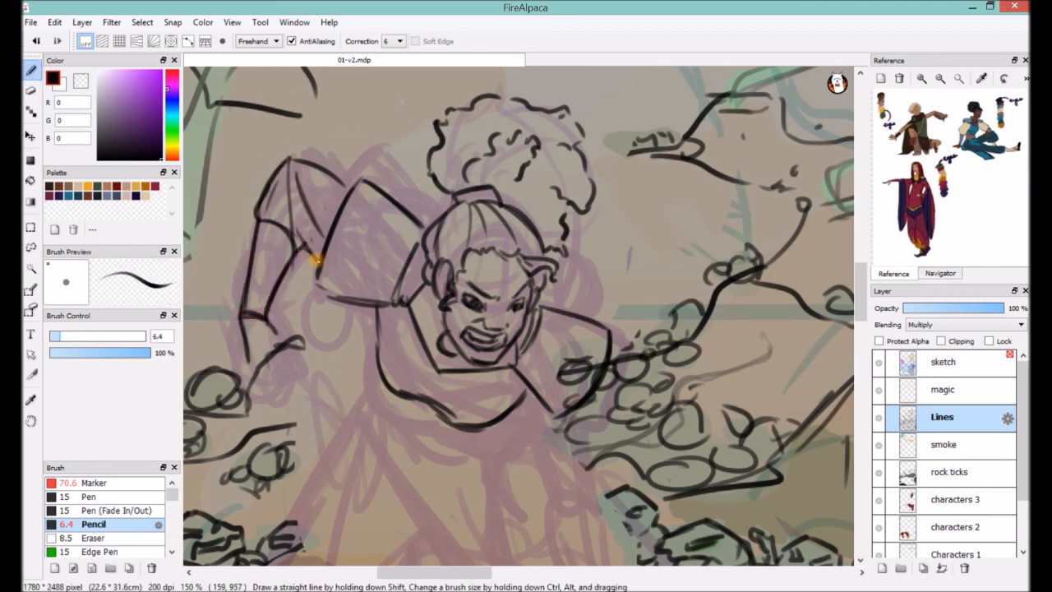
drag(298, 196, 312, 226)
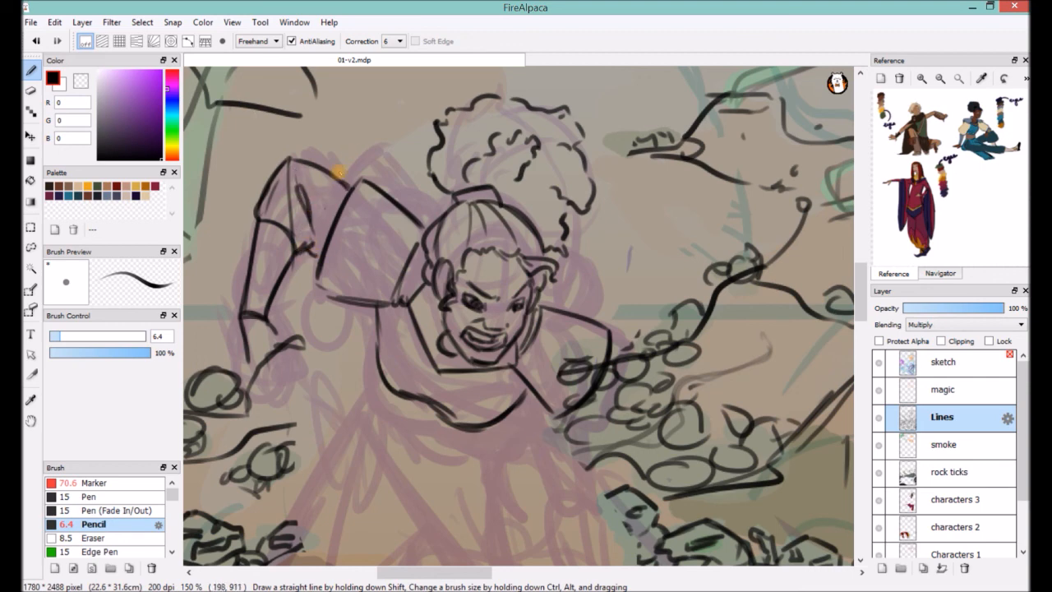
Draw the clenched hand at the end of the raised arm.
drag(296, 361, 326, 263)
mouse_move(300, 314)
mouse_down()
mouse_move(326, 266)
mouse_move(329, 307)
mouse_up()
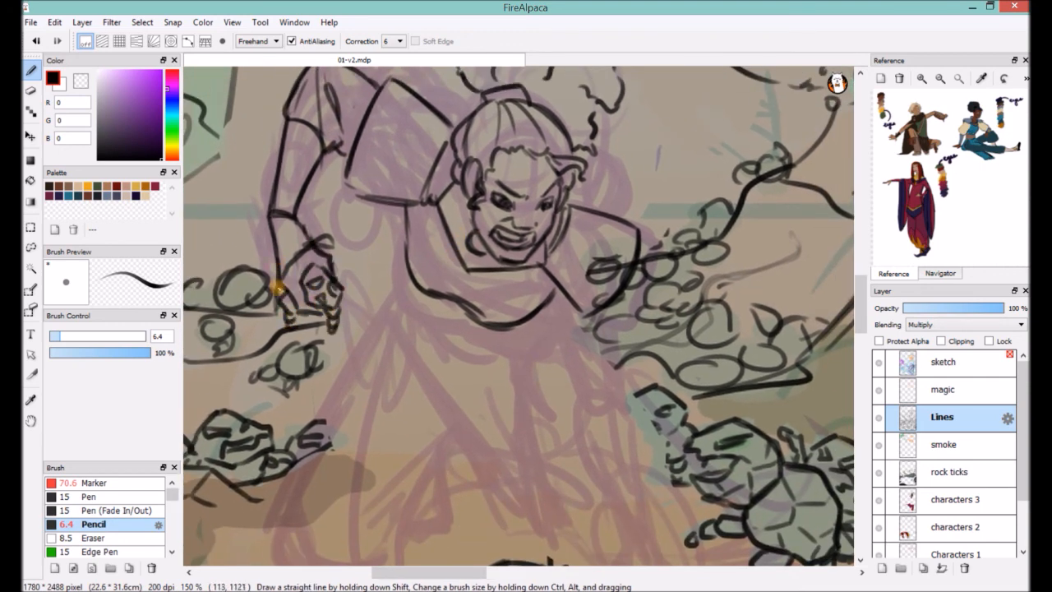
drag(280, 294, 245, 339)
Draw the woman's long skirt below the chest piece, with its outer edges, hem and vertical folds.
drag(371, 325, 475, 376)
drag(370, 307, 403, 511)
drag(375, 331, 429, 544)
drag(396, 365, 422, 504)
drag(455, 368, 456, 250)
drag(358, 223, 390, 450)
drag(390, 446, 511, 478)
drag(450, 445, 531, 477)
drag(483, 261, 506, 456)
drag(448, 310, 521, 486)
drag(444, 264, 437, 367)
mouse_move(359, 225)
mouse_down()
mouse_move(280, 388)
mouse_move(360, 480)
mouse_up()
drag(378, 397, 360, 475)
drag(387, 431, 374, 481)
Draw the supporting arm's draped sleeve, its forearm, and the hand planted on the ground.
drag(519, 227, 569, 323)
drag(519, 228, 543, 322)
drag(521, 250, 565, 354)
drag(585, 229, 603, 325)
drag(552, 359, 603, 357)
mouse_move(556, 359)
mouse_down()
mouse_move(589, 472)
mouse_move(613, 476)
mouse_up()
mouse_move(602, 360)
mouse_down()
mouse_move(615, 512)
mouse_move(676, 503)
mouse_up()
mouse_move(612, 475)
mouse_down()
mouse_move(638, 500)
mouse_move(615, 484)
mouse_up()
Add the remaining folds and the lower hem lines to the skirt beside the supporting arm.
drag(477, 288, 543, 441)
drag(305, 303, 316, 354)
drag(304, 309, 306, 333)
drag(528, 368, 479, 212)
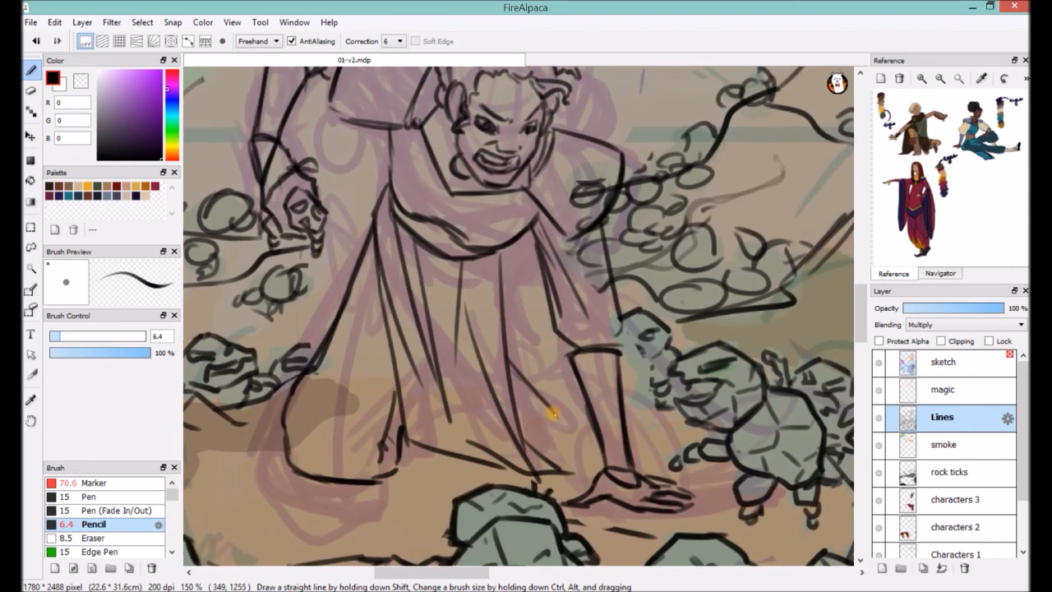
key(e)
key(b)
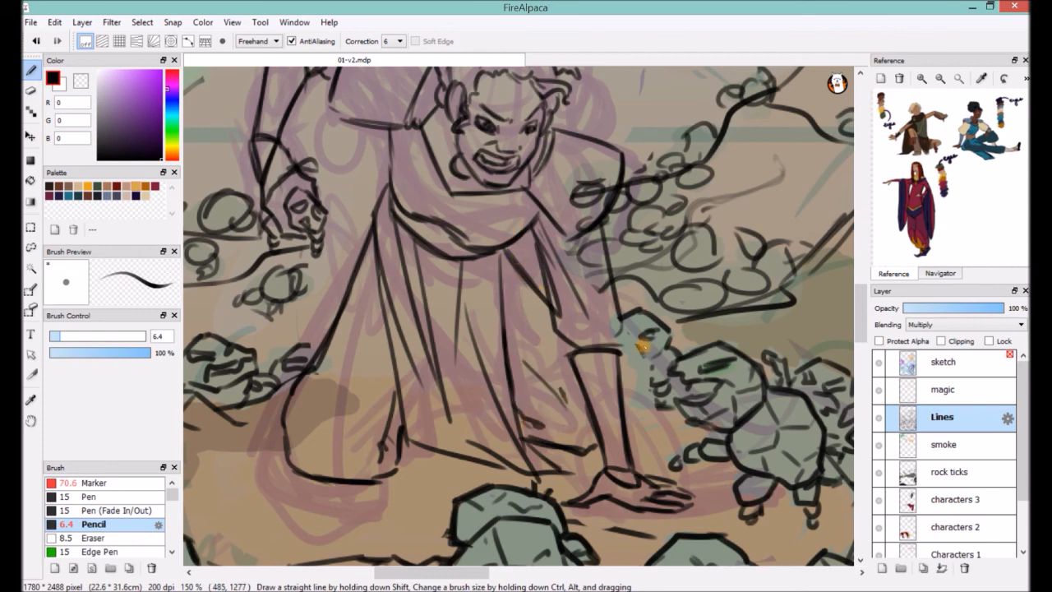
Hide the sketch layer and clean up the new figure's linework around the skirt.
scroll(602, 387, down, 5)
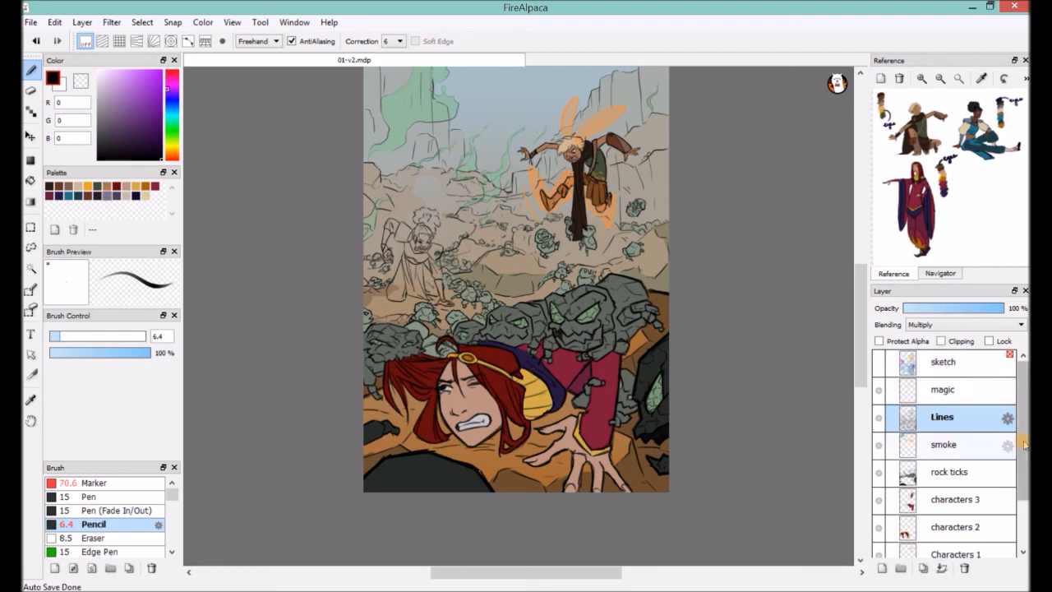
scroll(950, 477, down, 3)
scroll(430, 222, up, 5)
drag(742, 484, 787, 366)
key(e)
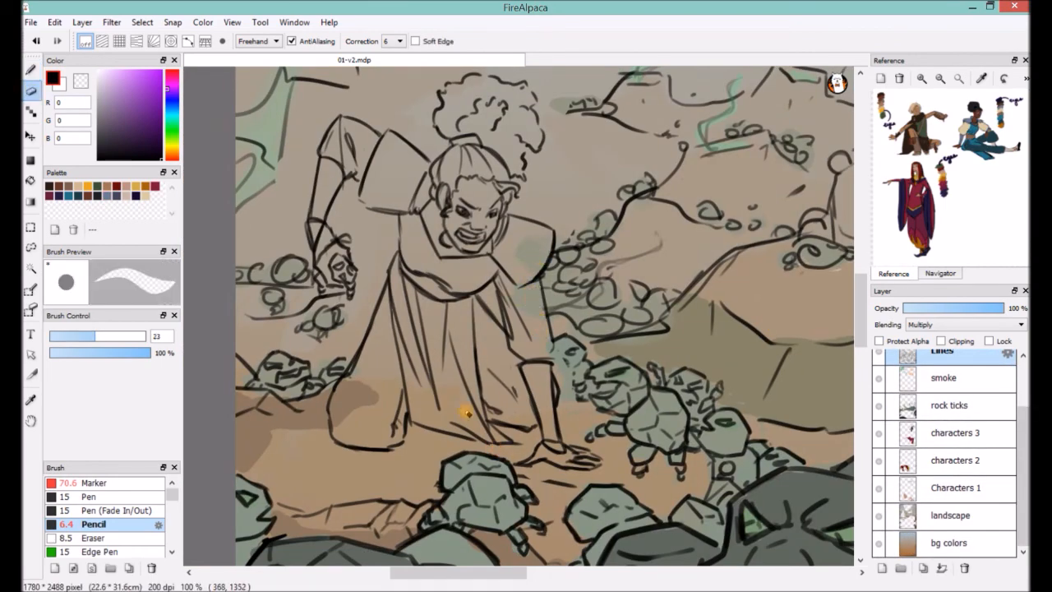
key(b)
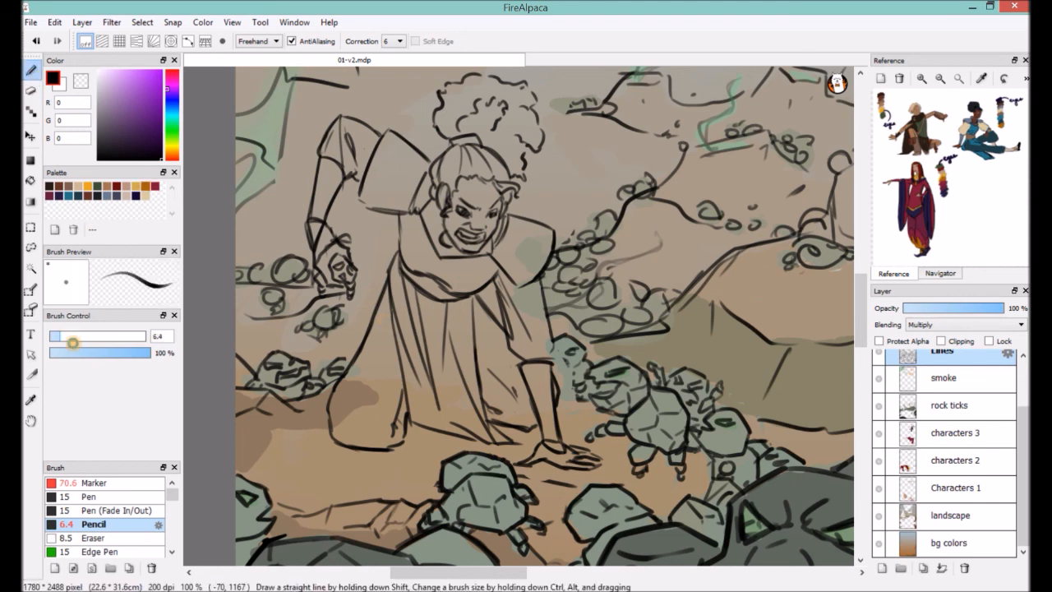
Paint the woman's face and hands with the Soc skin color on the Characters 1 layer, using the Marker at size 19.
click(741, 380)
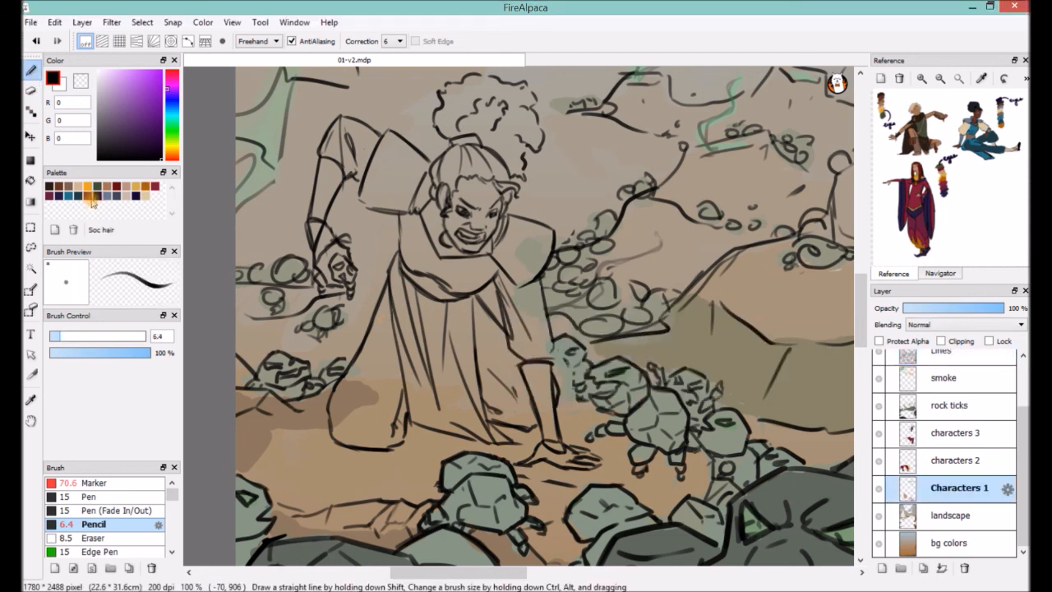
click(88, 196)
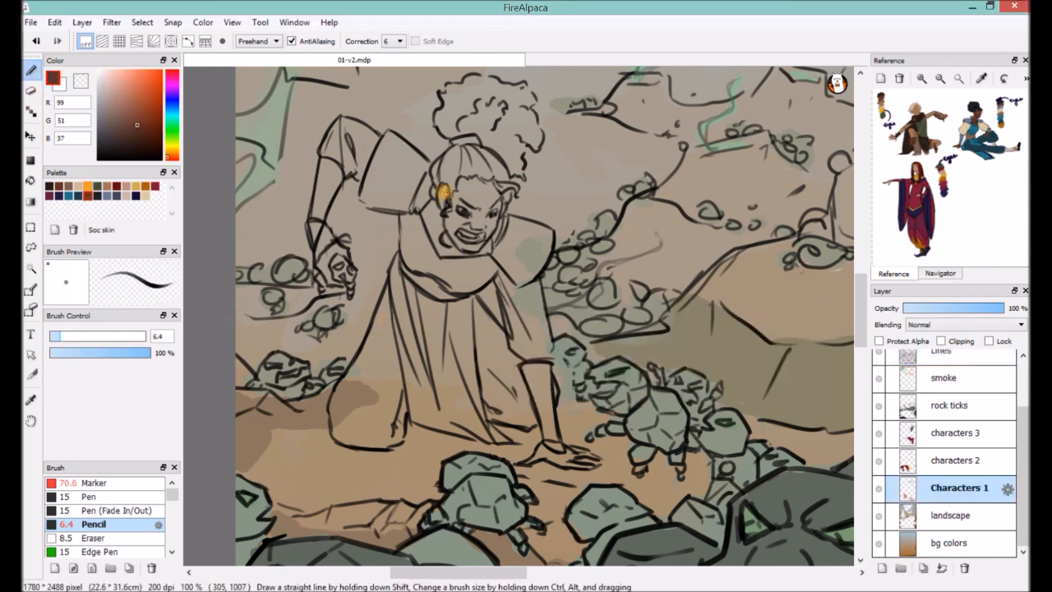
ctrl+alt+drag(444, 207, 460, 207)
mouse_move(448, 185)
mouse_down()
mouse_move(458, 236)
mouse_move(481, 247)
mouse_move(482, 212)
mouse_move(342, 223)
mouse_up()
click(95, 483)
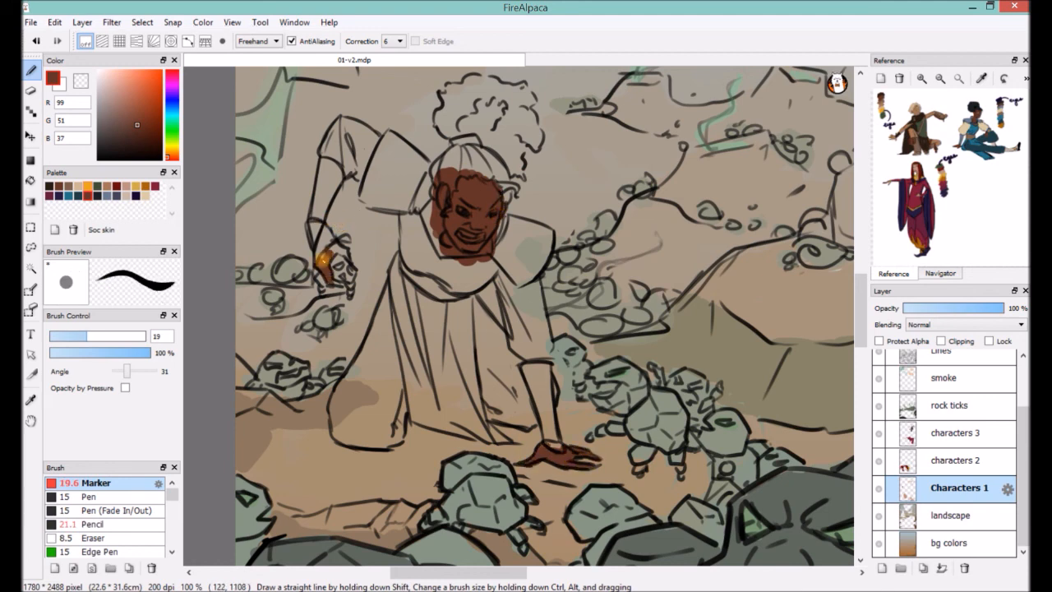
Fill the woman's pulled-back hair and large hair puff with the Soc hair color.
click(97, 197)
mouse_move(444, 181)
mouse_down()
mouse_move(451, 150)
mouse_move(444, 187)
mouse_move(503, 192)
mouse_move(475, 156)
mouse_move(489, 169)
mouse_up()
mouse_move(445, 136)
mouse_down()
mouse_move(473, 130)
mouse_move(514, 188)
mouse_up()
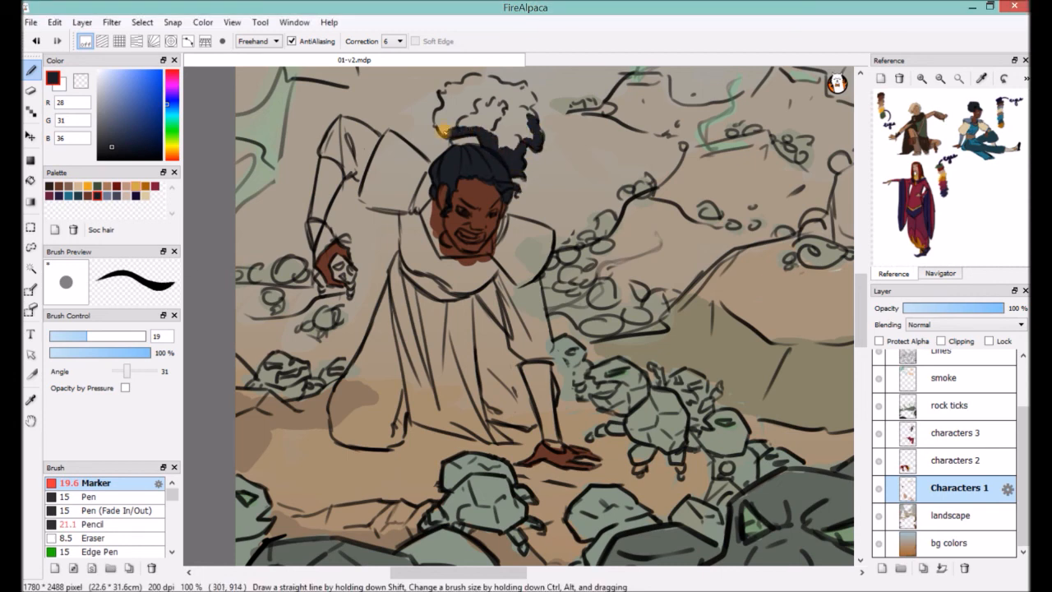
drag(444, 96, 496, 80)
mouse_move(437, 120)
mouse_down()
mouse_move(477, 107)
mouse_move(526, 133)
mouse_move(458, 98)
mouse_move(493, 95)
mouse_up()
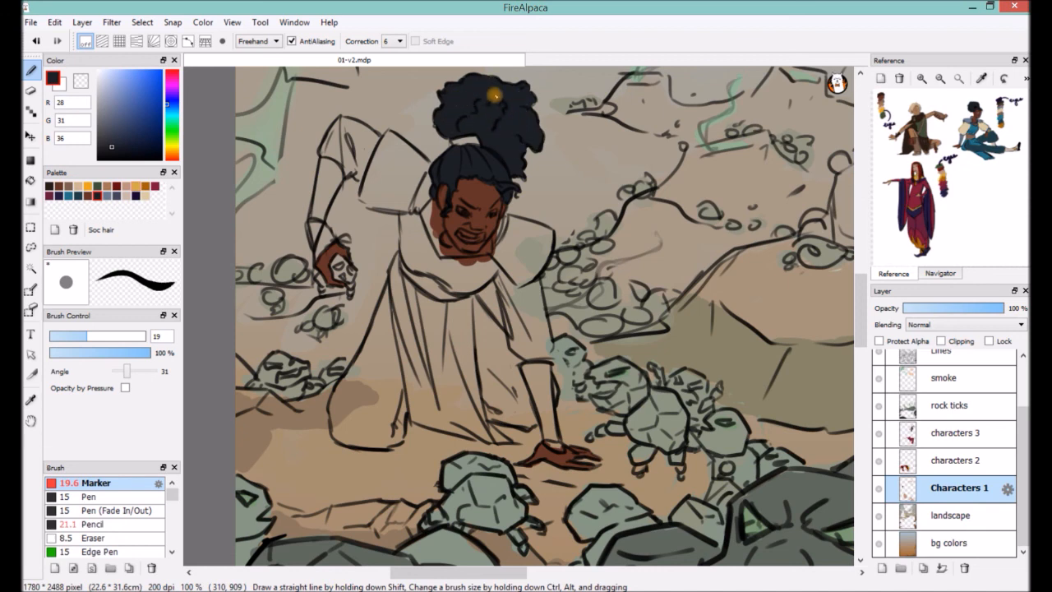
Fill both shoulder plates with the Soc armor color on the characters 2 layer and erase the overlapping rock ticks color.
click(107, 194)
drag(380, 158, 396, 202)
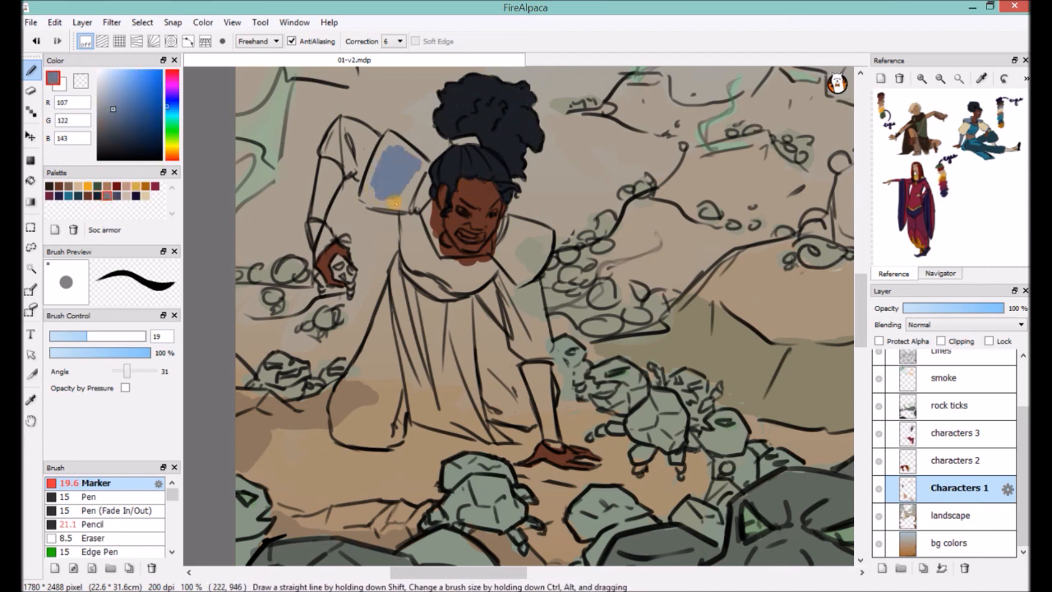
key(ctrl+z)
click(956, 461)
mouse_move(389, 139)
mouse_down()
mouse_move(399, 210)
mouse_move(386, 151)
mouse_move(404, 196)
mouse_up()
mouse_move(503, 215)
mouse_down()
mouse_move(502, 275)
mouse_move(539, 239)
mouse_move(521, 281)
mouse_up()
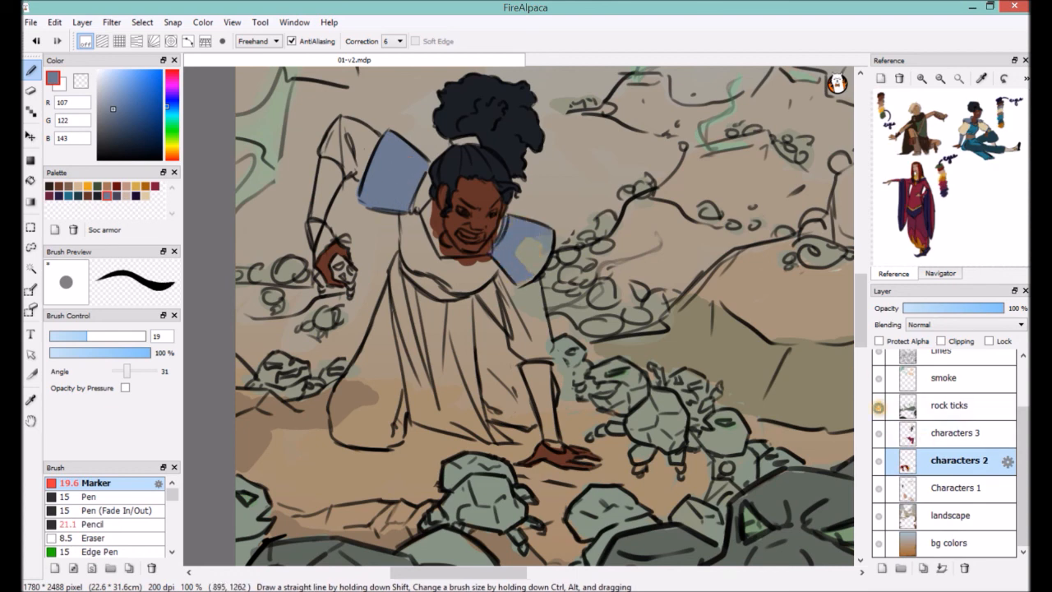
click(929, 405)
key(e)
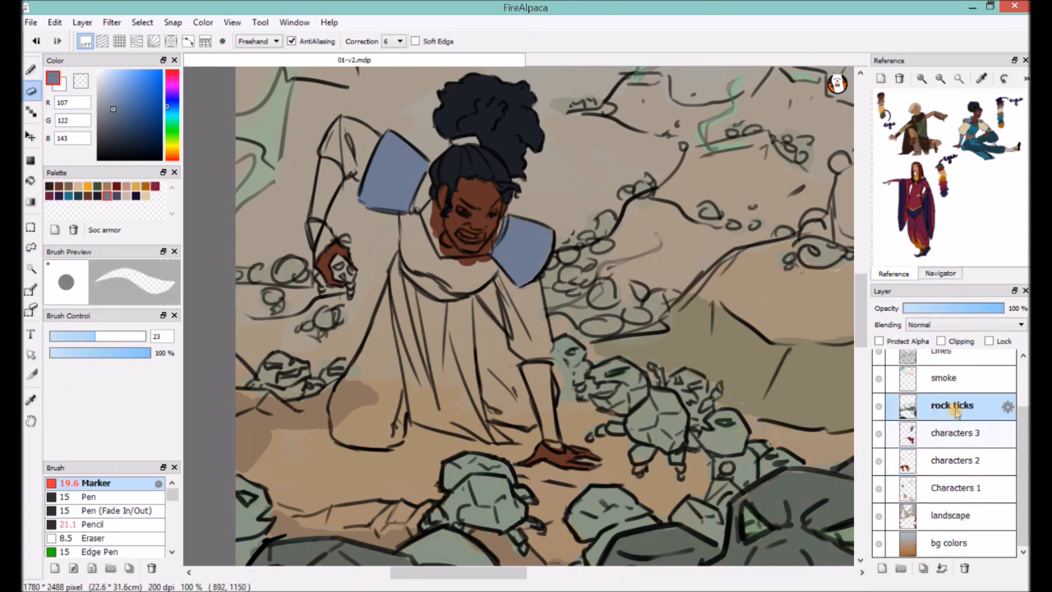
Paint the collar area around the woman's neck with the Soc dark armor color on the characters 2 layer.
click(955, 460)
click(32, 71)
click(117, 196)
drag(414, 210, 437, 218)
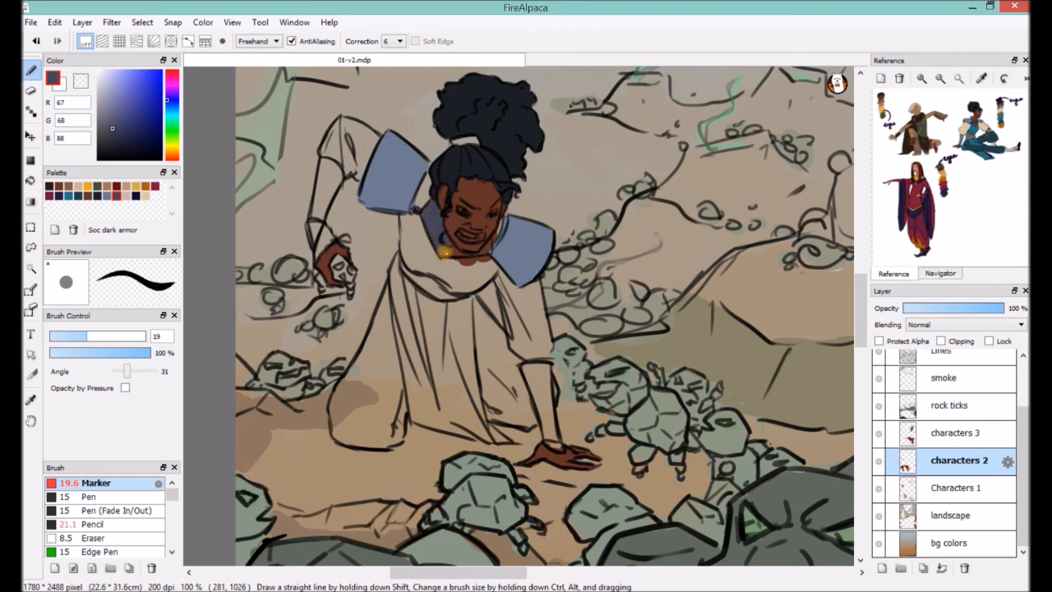
Fill both of the woman's upper sleeves with the Socorro shirt color on the Characters 1 layer.
click(127, 196)
click(136, 196)
click(146, 196)
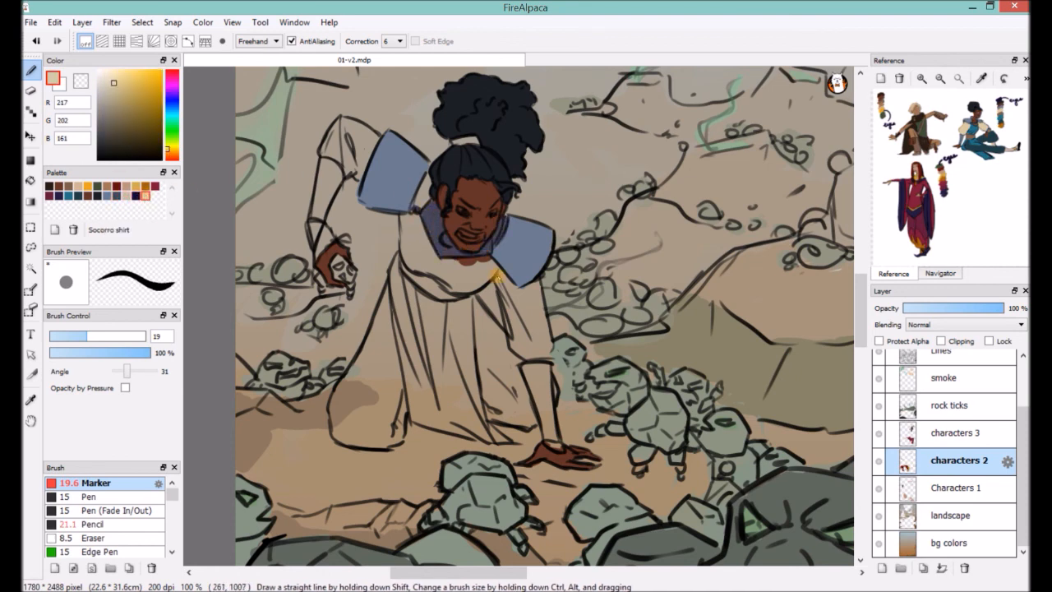
click(946, 487)
drag(351, 169, 346, 124)
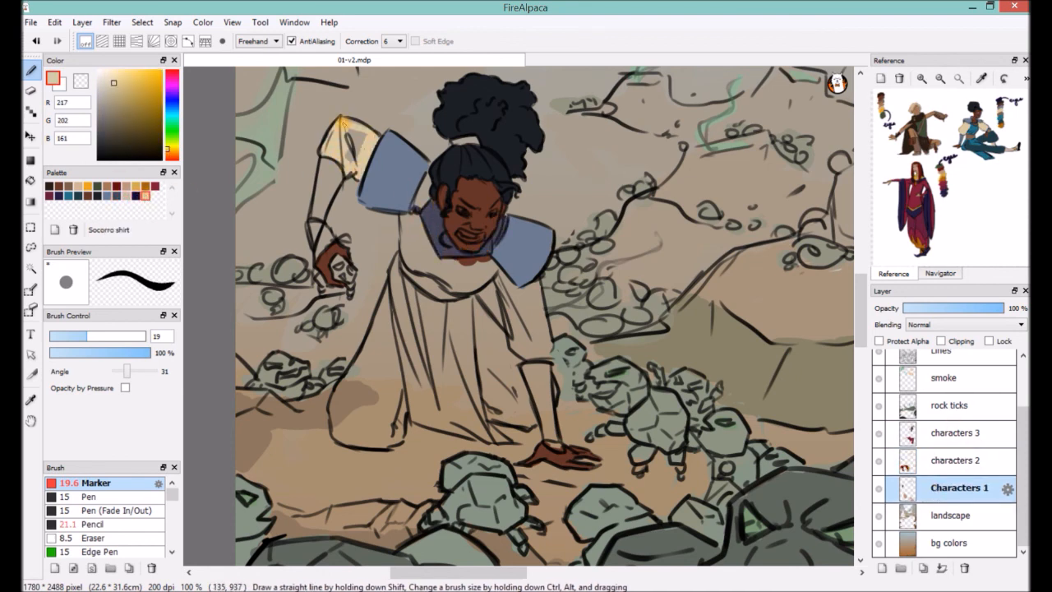
mouse_move(493, 270)
mouse_down()
mouse_move(530, 329)
mouse_move(514, 350)
mouse_move(543, 358)
mouse_up()
Fill the woman's kneeling legs on both sides of the tunic with the dark teal palette color.
click(78, 196)
mouse_move(384, 281)
mouse_down()
mouse_move(395, 352)
mouse_move(376, 448)
mouse_move(333, 414)
mouse_move(370, 329)
mouse_move(387, 428)
mouse_move(337, 436)
mouse_up()
mouse_move(472, 335)
mouse_down()
mouse_move(483, 311)
mouse_move(506, 379)
mouse_move(492, 415)
mouse_move(526, 421)
mouse_move(549, 381)
mouse_up()
Paint the woman's tunic front and draped scarf with the brighter blue palette color on the characters 2 layer.
click(68, 196)
click(953, 460)
drag(389, 256, 413, 417)
mouse_move(439, 305)
mouse_down()
mouse_move(498, 440)
mouse_move(410, 417)
mouse_up()
mouse_move(427, 261)
mouse_down()
mouse_move(417, 218)
mouse_move(407, 262)
mouse_move(444, 282)
mouse_move(493, 262)
mouse_move(487, 280)
mouse_up()
Fill the shirt gaps beside the woman's neck with the sampled sleeve color and finish the tunic front in blue.
alt+click(531, 301)
drag(417, 204, 427, 180)
drag(494, 238, 500, 221)
alt+click(410, 288)
mouse_move(406, 298)
mouse_down()
mouse_move(421, 377)
mouse_move(465, 387)
mouse_move(413, 395)
mouse_move(448, 423)
mouse_up()
Paint the strip beneath the woman's scarf with the brown Kes boots color on the characters 3 layer.
click(953, 432)
click(67, 187)
drag(403, 284, 444, 288)
key(e)
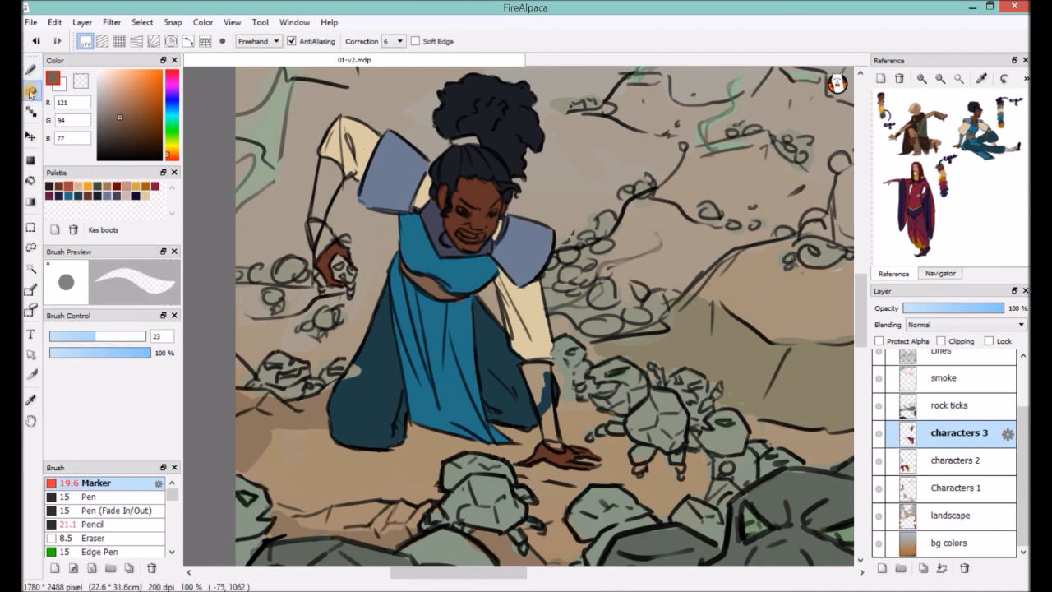
Fill the armor on both of the woman's forearms with the Soc armor color on the rock ticks layer.
click(977, 411)
key(b)
click(106, 195)
drag(330, 159, 314, 239)
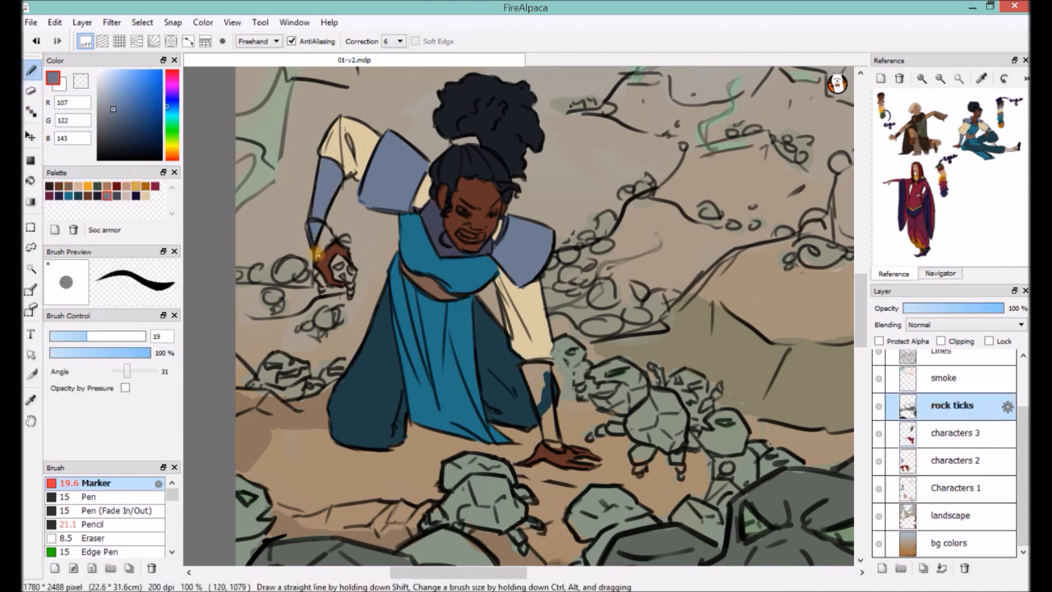
drag(529, 384, 545, 367)
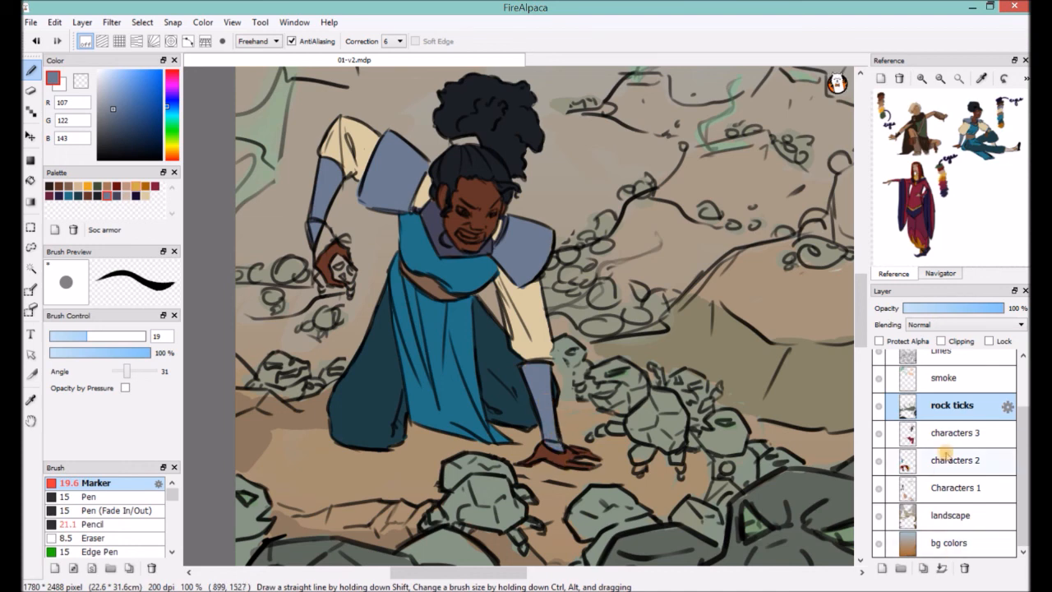
Complete the raised hand's skin color on the Characters 1 layer and redraw its wrist linework with the size 5.9 Pencil on Lines.
click(953, 487)
alt+click(317, 255)
click(946, 353)
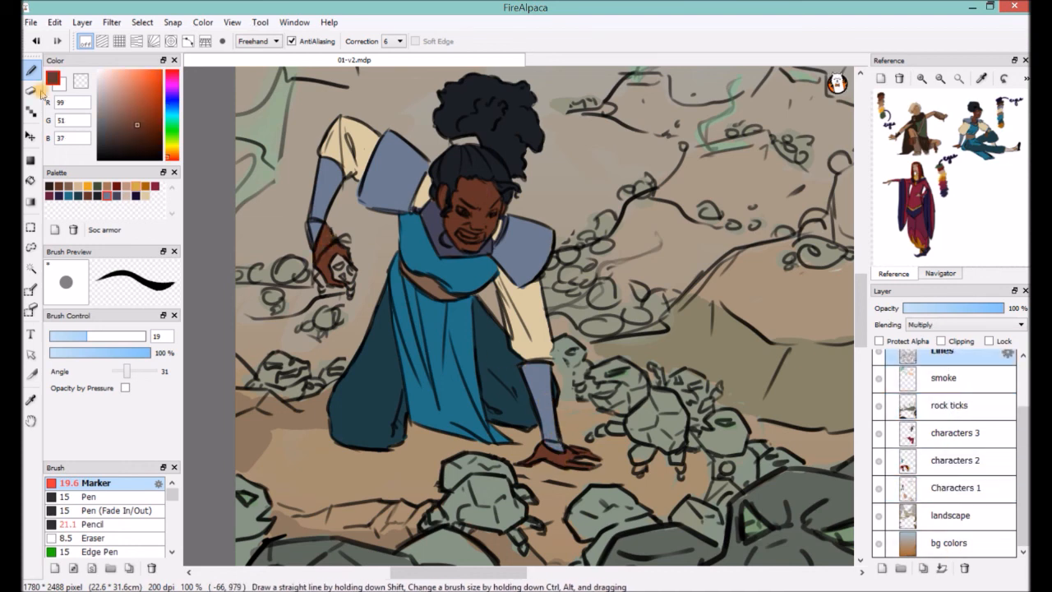
key(e)
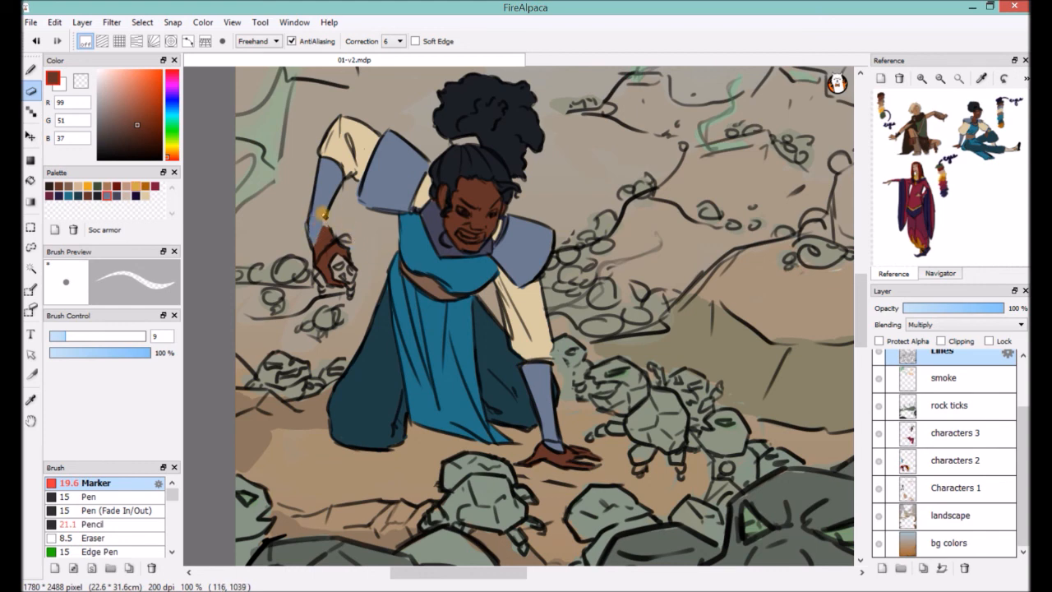
key(b)
drag(309, 222, 311, 240)
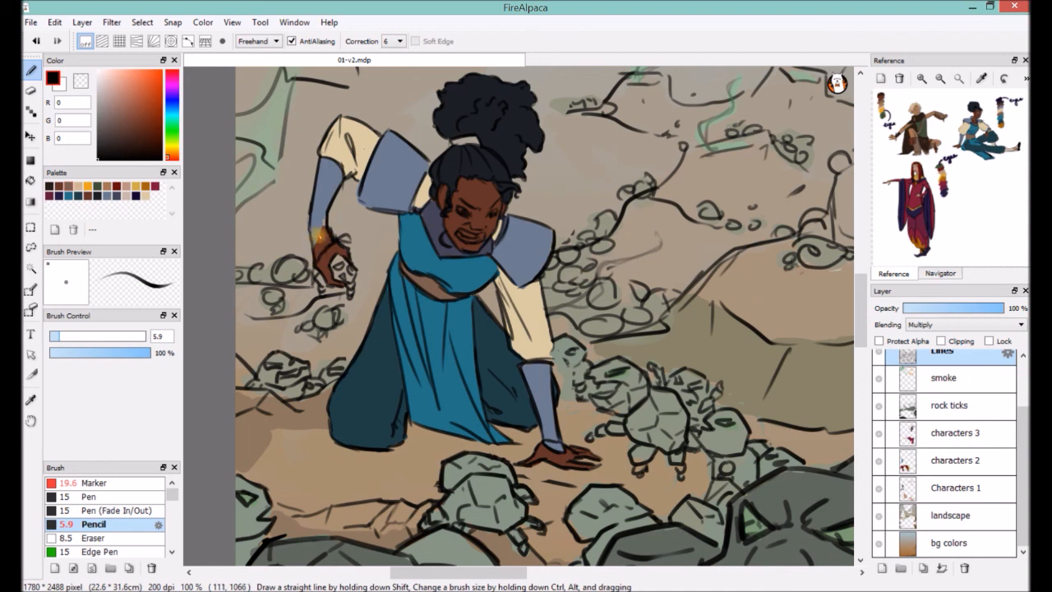
Touch up the raised wrist with the Marker and fill the rock tick held in that hand with the rock tick color.
click(959, 433)
click(96, 483)
alt+click(323, 224)
mouse_move(325, 231)
mouse_down()
mouse_move(318, 254)
mouse_move(347, 293)
mouse_move(320, 294)
mouse_up()
click(952, 406)
alt+click(565, 380)
alt+click(292, 396)
Paint the woman's hair tie with the blue sampled from her tunic.
drag(417, 195, 388, 270)
alt+click(390, 306)
drag(426, 217, 435, 221)
alt+click(456, 232)
Color the whites of the woman's eyes and her teeth with the cream sampled from her shirt.
alt+click(396, 269)
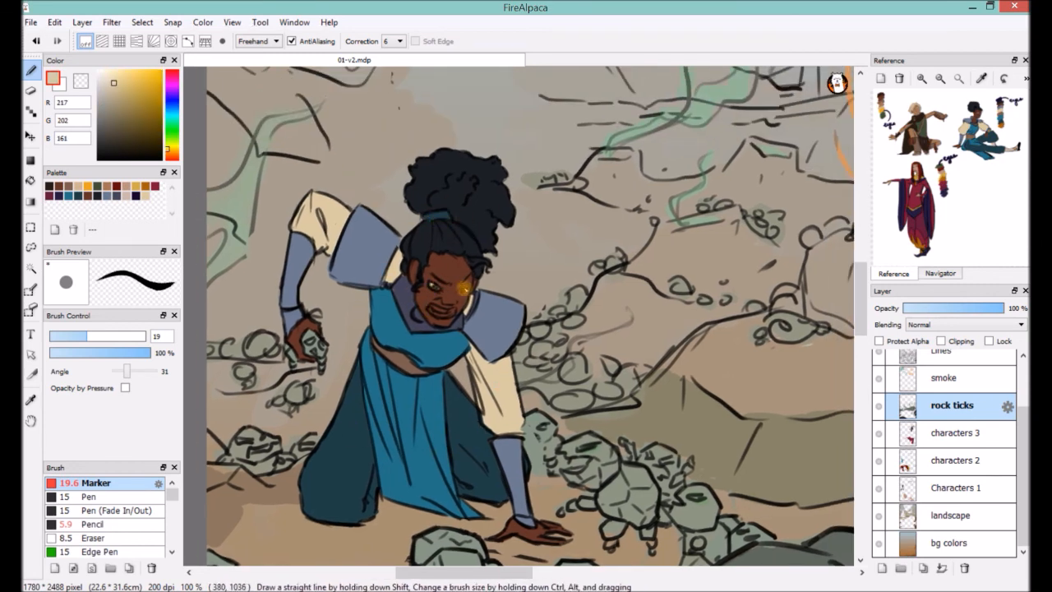
alt+click(459, 284)
alt+click(471, 305)
drag(430, 308, 448, 310)
Mix a muted plum color and paint the woman's lips with it.
click(171, 82)
click(152, 108)
click(171, 76)
click(129, 126)
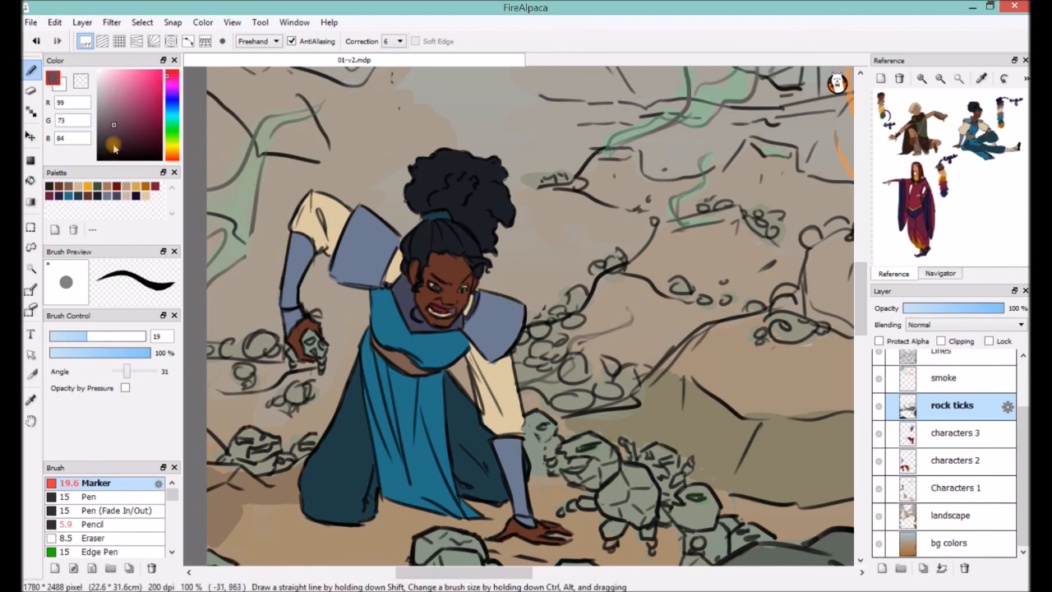
click(112, 146)
alt+click(429, 305)
drag(429, 305, 448, 310)
alt+click(435, 307)
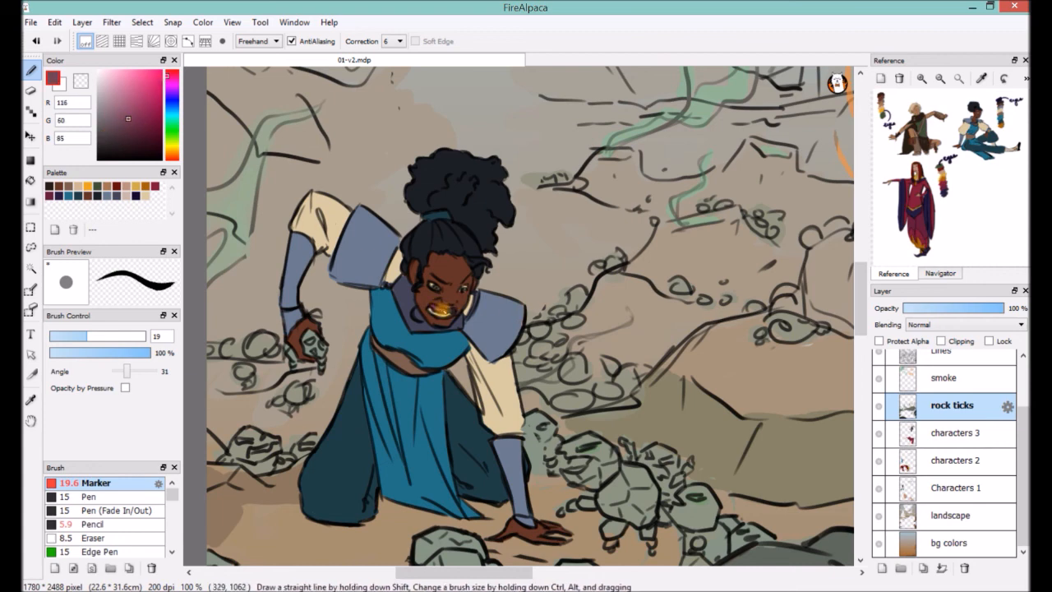
Paint the dark irises in the woman's eyes.
alt+click(452, 287)
alt+click(457, 288)
alt+click(456, 288)
alt+click(444, 289)
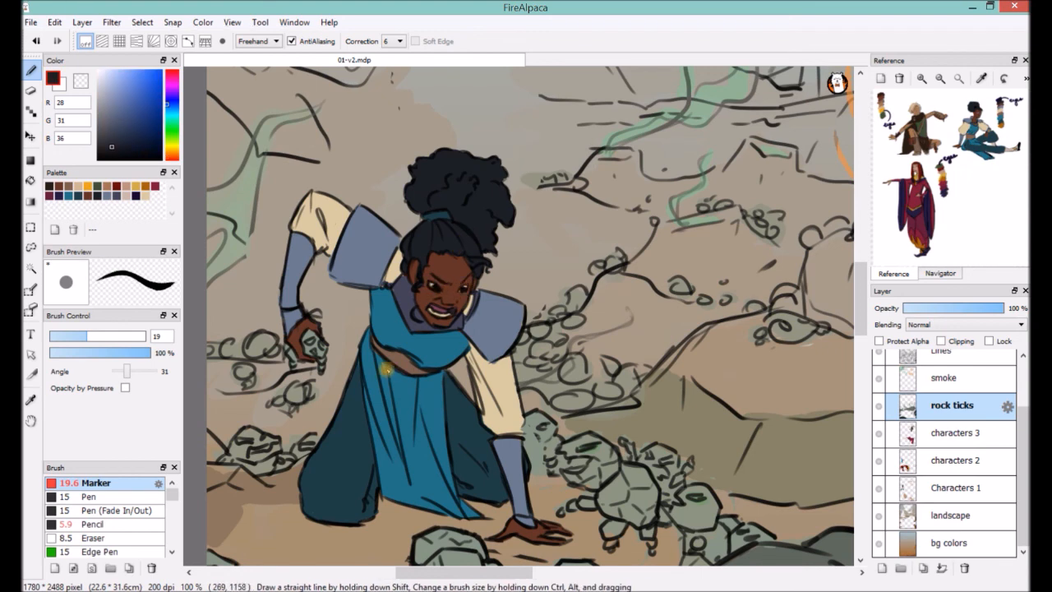
Draw small rock ticks on the woman's shoulder, arm plate and leg with the size 5.9 Pencil on Lines, erasing overlapping lines.
alt+click(568, 472)
click(94, 525)
click(943, 353)
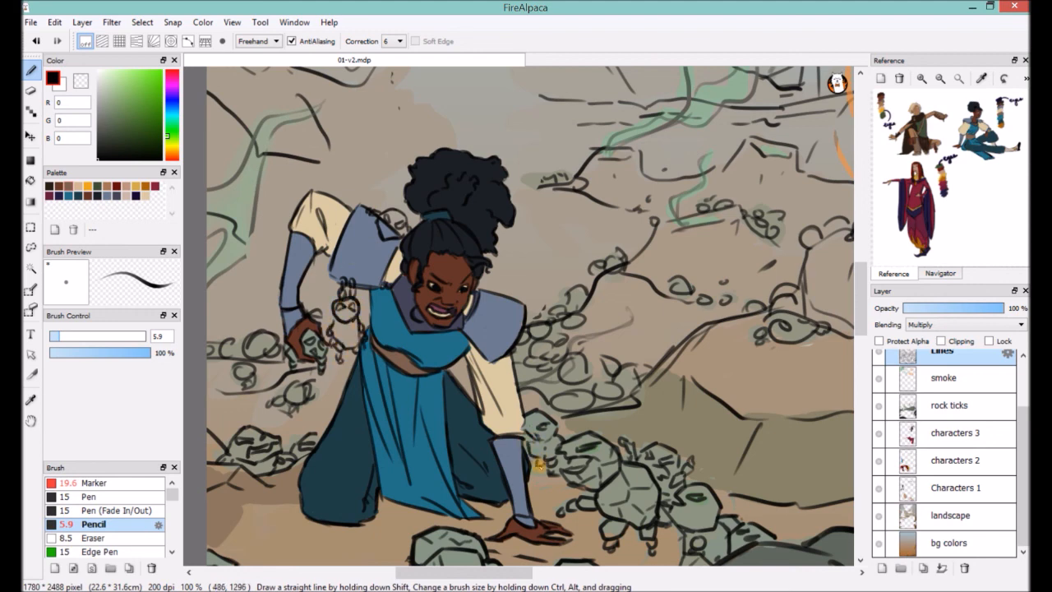
mouse_move(325, 423)
mouse_down()
mouse_move(350, 433)
mouse_move(317, 457)
mouse_up()
drag(360, 417, 354, 495)
drag(310, 479, 308, 451)
click(33, 94)
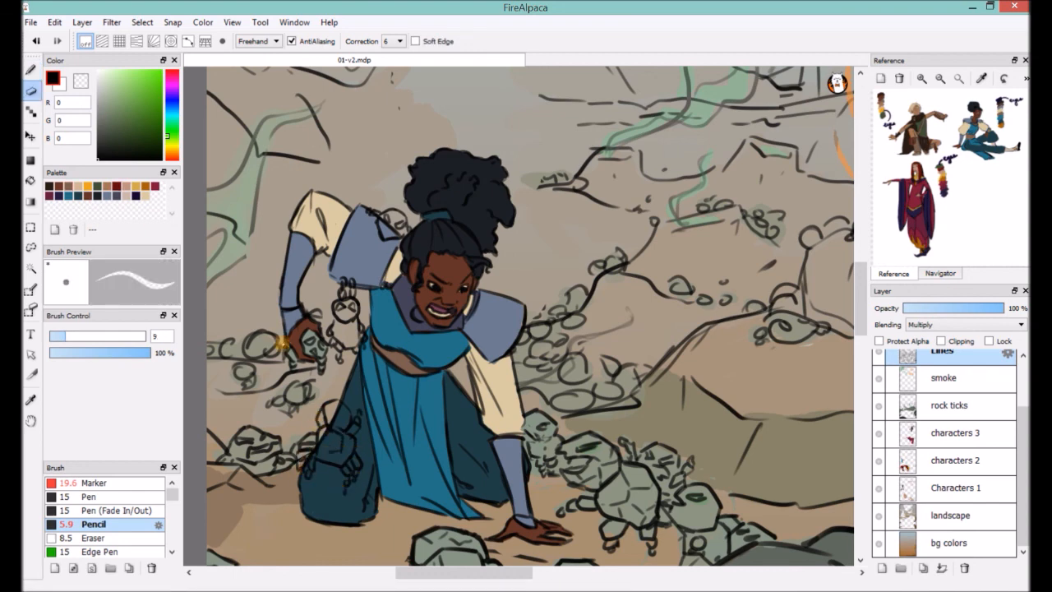
drag(339, 406, 320, 442)
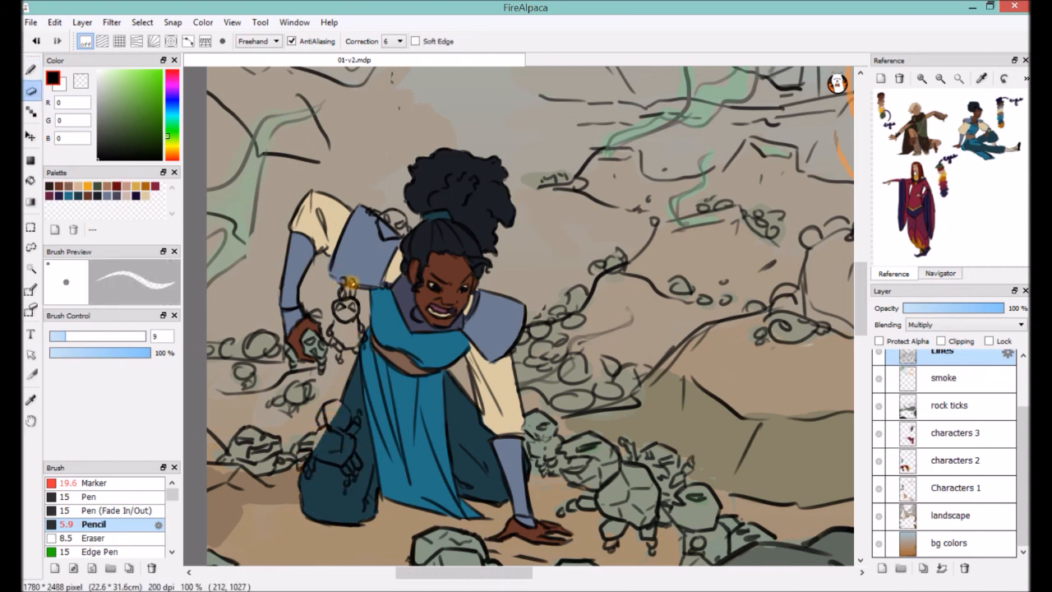
Draw more rock ticks behind the far shoulder, beside the supporting arm and on the ground in front of the woman.
key(b)
drag(500, 294, 511, 298)
drag(452, 372, 472, 393)
drag(329, 528, 276, 514)
mouse_move(275, 514)
mouse_down()
mouse_move(340, 515)
mouse_move(220, 549)
mouse_up()
mouse_move(240, 508)
mouse_down()
mouse_move(322, 520)
mouse_move(348, 478)
mouse_move(319, 500)
mouse_up()
drag(284, 472, 256, 484)
drag(572, 269, 525, 273)
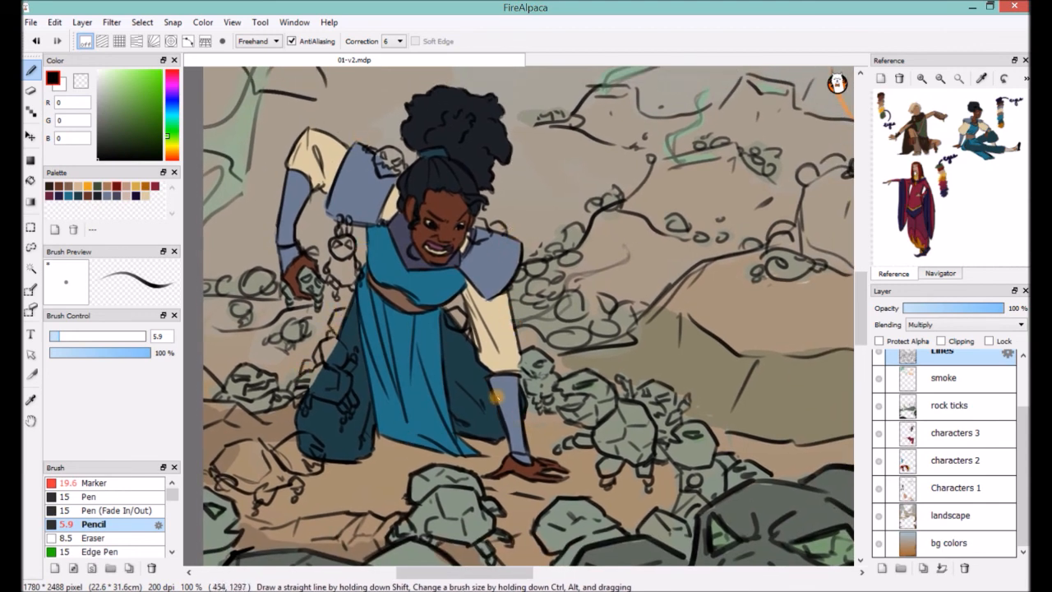
Fill the new rock ticks on the woman and ground with the sampled gray-green using the Marker on the rock ticks layer.
click(950, 405)
right_click(549, 370)
key(n)
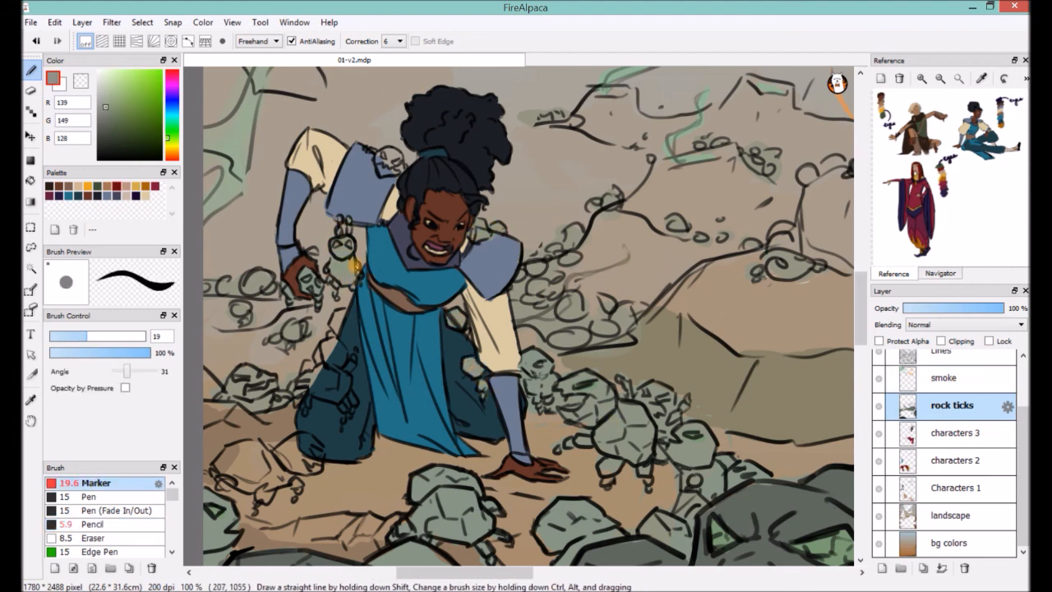
mouse_move(330, 348)
mouse_down()
mouse_move(303, 383)
mouse_move(311, 393)
mouse_move(337, 325)
mouse_move(345, 381)
mouse_move(325, 390)
mouse_move(348, 421)
mouse_up()
mouse_move(234, 462)
mouse_down()
mouse_move(264, 482)
mouse_move(235, 454)
mouse_move(311, 457)
mouse_move(309, 441)
mouse_move(217, 476)
mouse_move(289, 480)
mouse_up()
click(942, 353)
key(e)
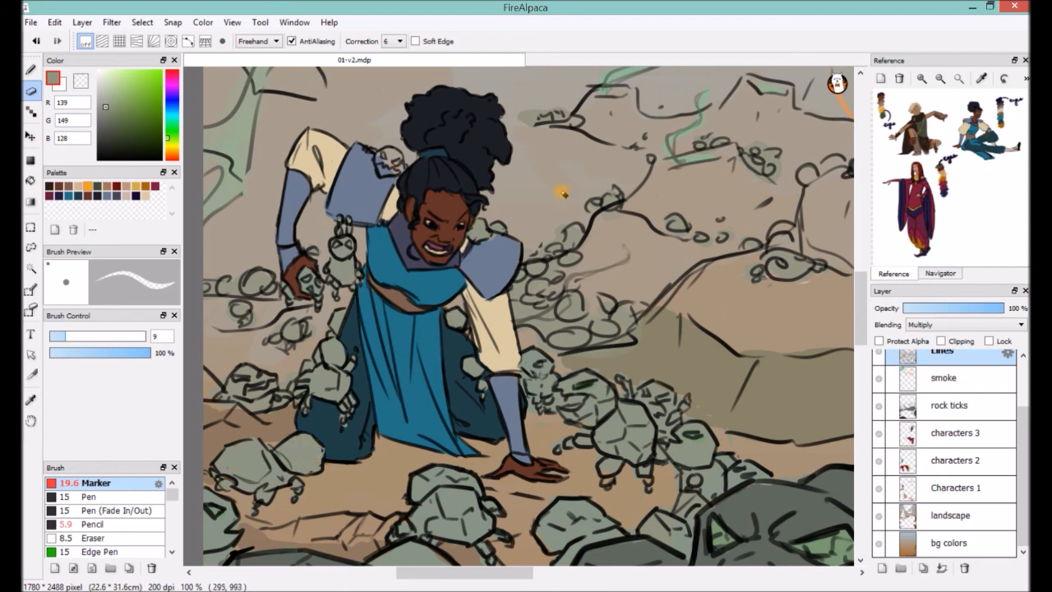
Color the small rock tick on the woman's shoulder plate on the rock ticks layer.
click(950, 405)
click(104, 483)
alt+click(377, 153)
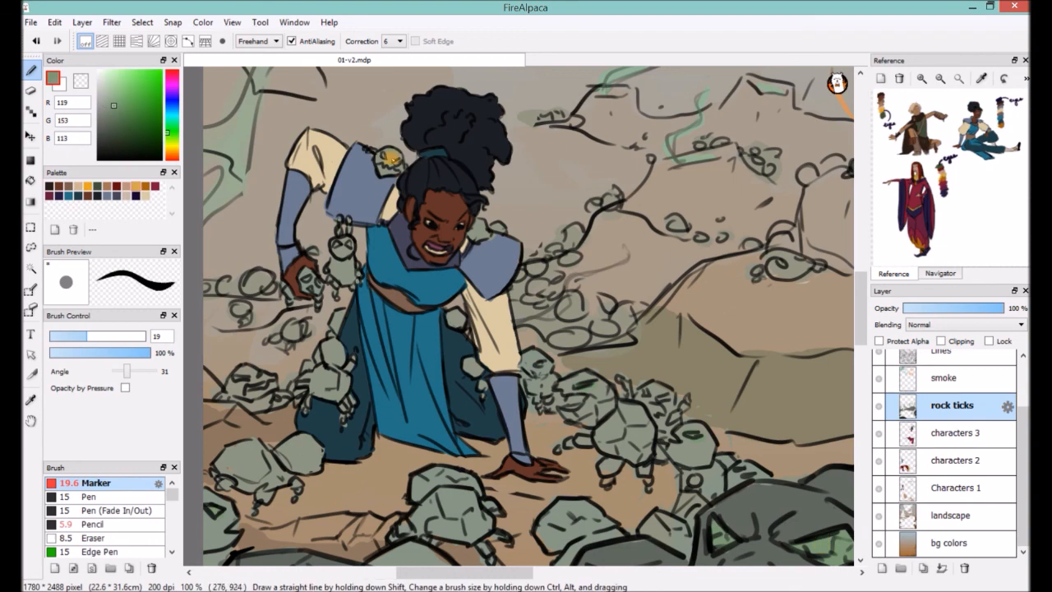
Try the clar gold light color on the woman's raised wrist on the characters 3 layer.
scroll(293, 270, down, 3)
drag(733, 346, 619, 310)
click(135, 186)
click(956, 433)
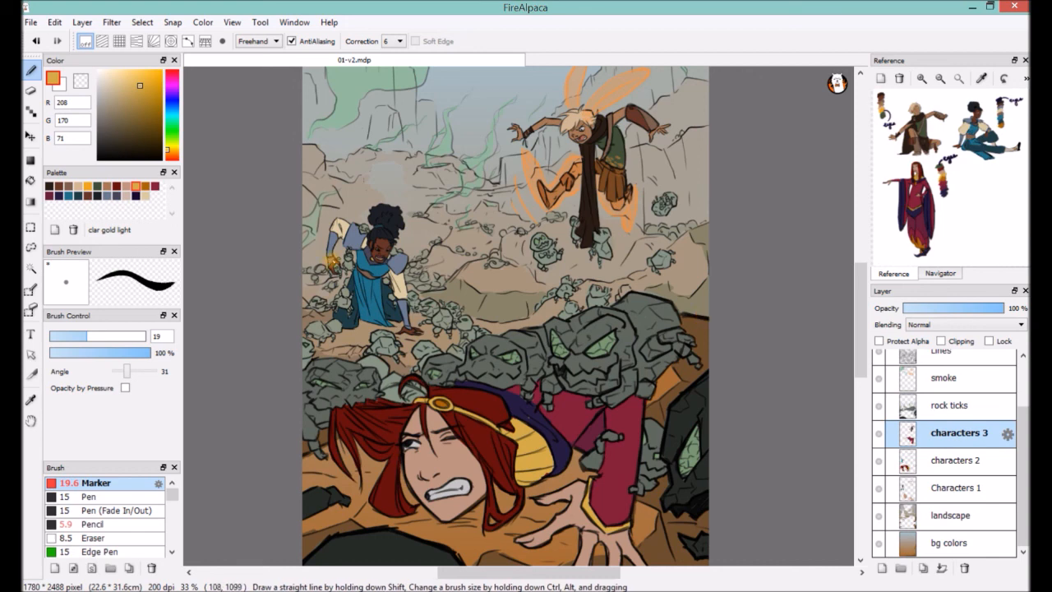
alt+click(362, 247)
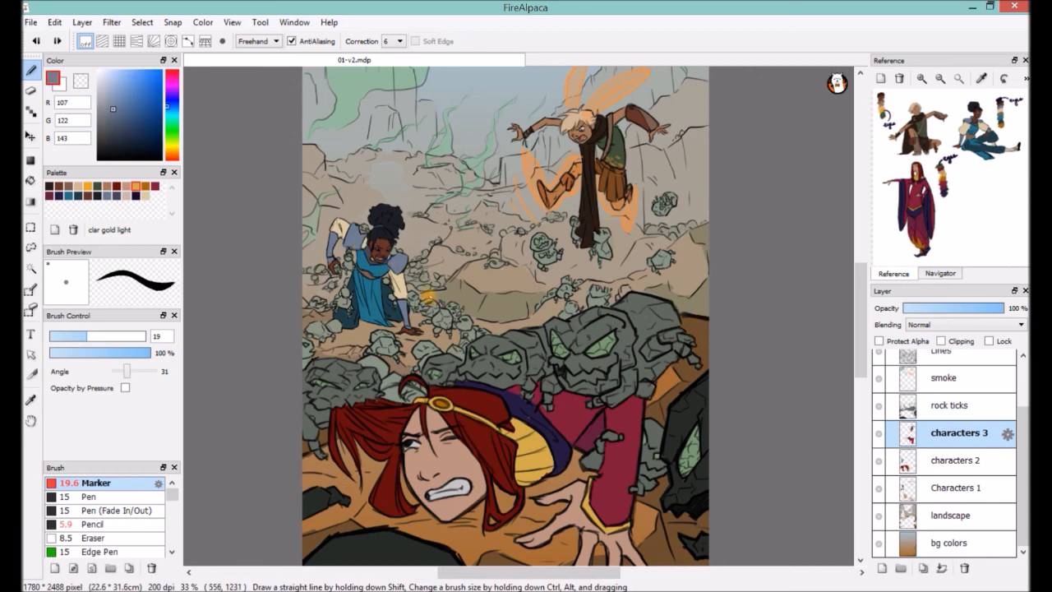
Sample the background color and touch up the rocky background above the woman's hair on the landscape layer.
scroll(384, 204, up, 2)
drag(383, 205, 479, 273)
click(965, 463)
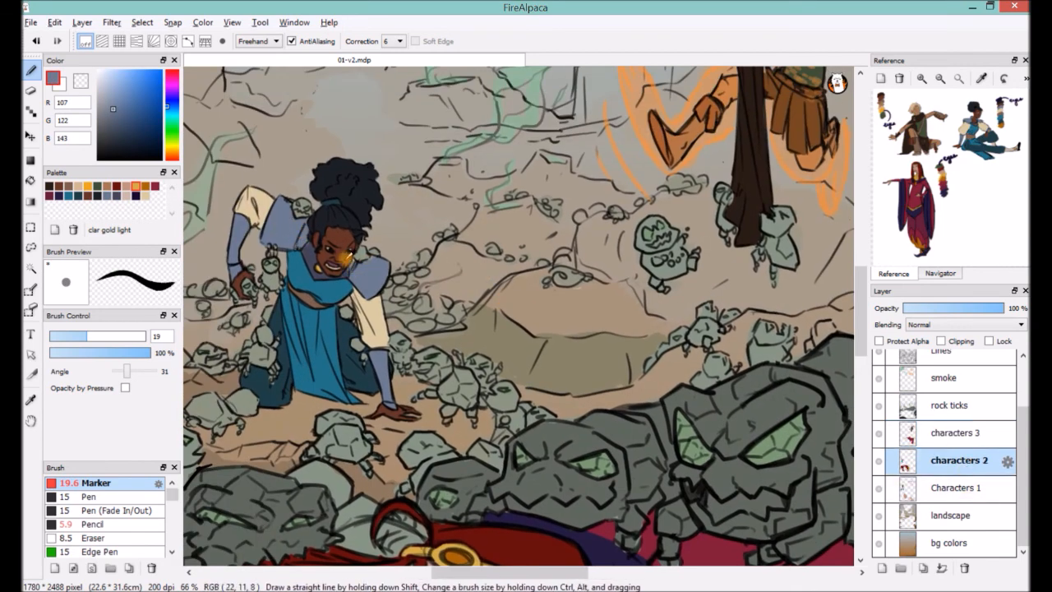
alt+click(444, 421)
scroll(475, 454, down, 3)
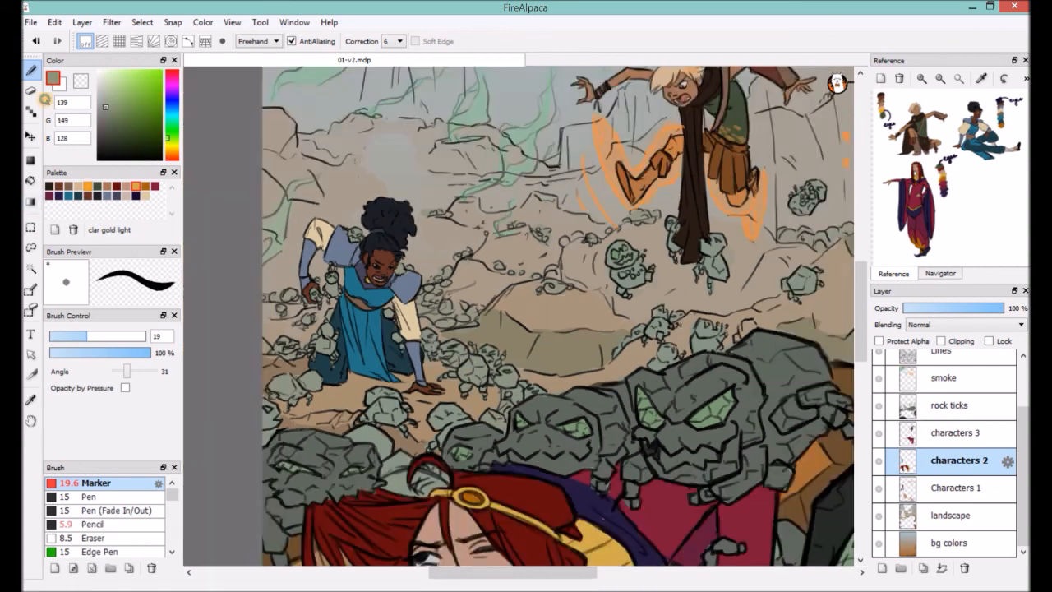
click(957, 515)
alt+click(442, 259)
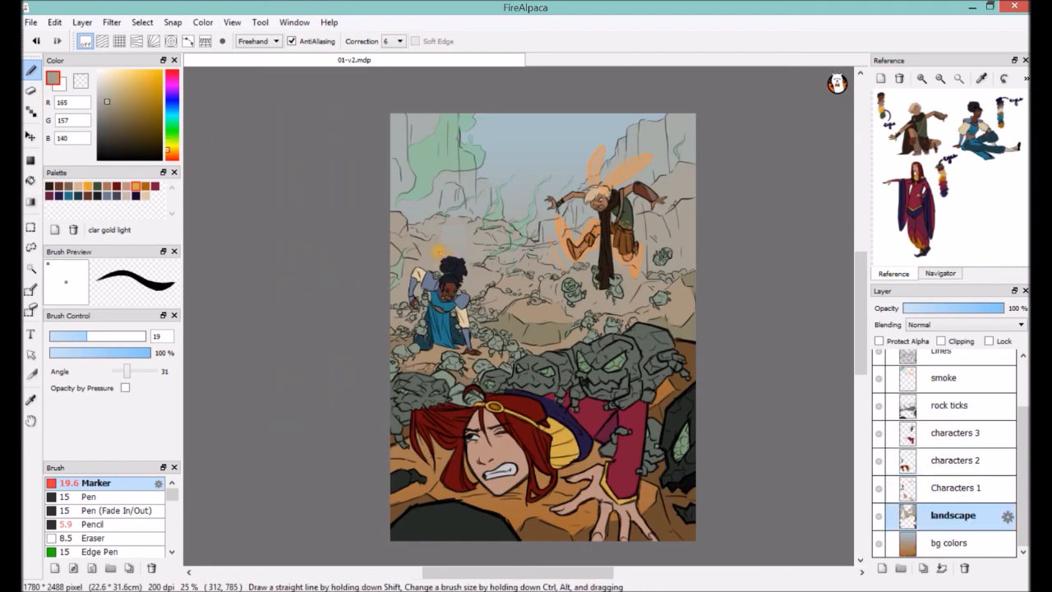
alt+click(462, 225)
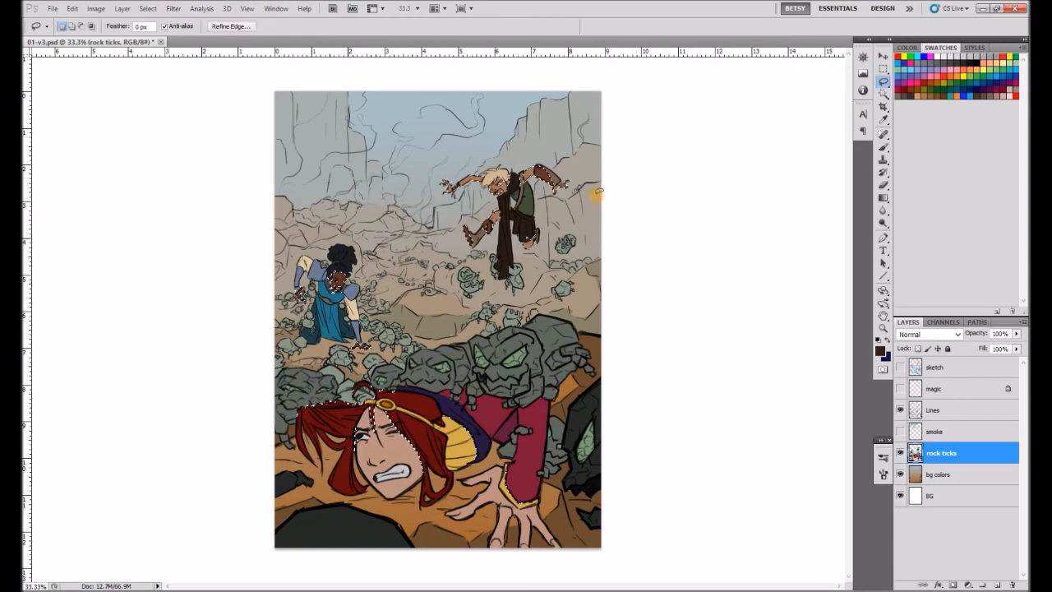
In Photoshop, invert the selection on the rock ticks layer and raise its saturation with Hue/Saturation.
click(148, 9)
click(187, 56)
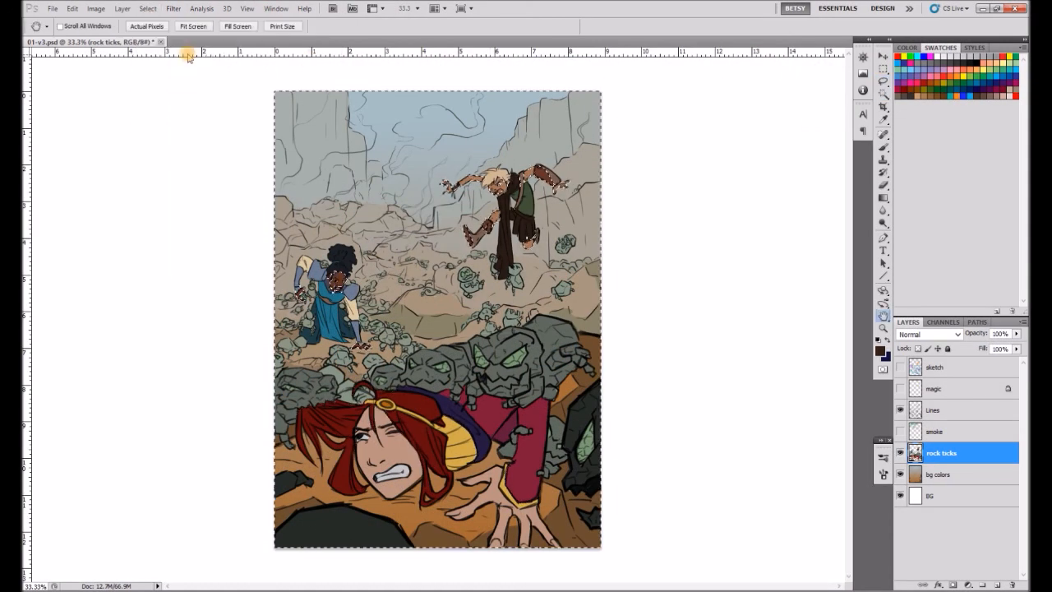
key(ctrl+u)
drag(760, 380, 777, 383)
key(Return)
Shift the bg colors layer toward yellow with Hue/Saturation, using saturation +10 and lightness +4.
click(939, 474)
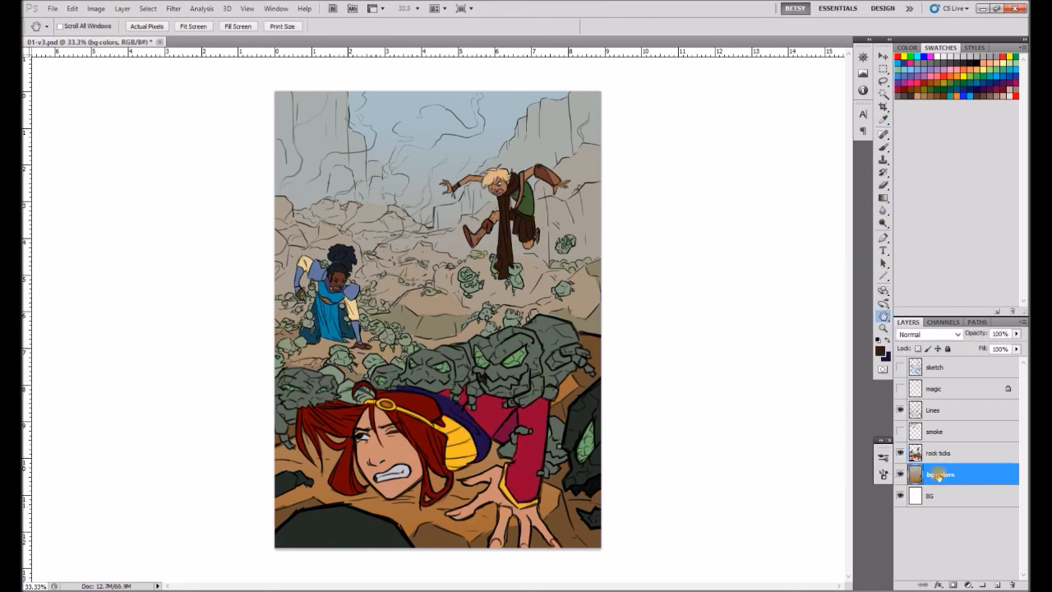
key(ctrl+u)
drag(759, 383, 768, 385)
drag(760, 349, 761, 419)
drag(740, 382, 755, 383)
mouse_move(771, 349)
mouse_down()
mouse_move(779, 352)
mouse_move(762, 380)
mouse_move(774, 355)
mouse_up()
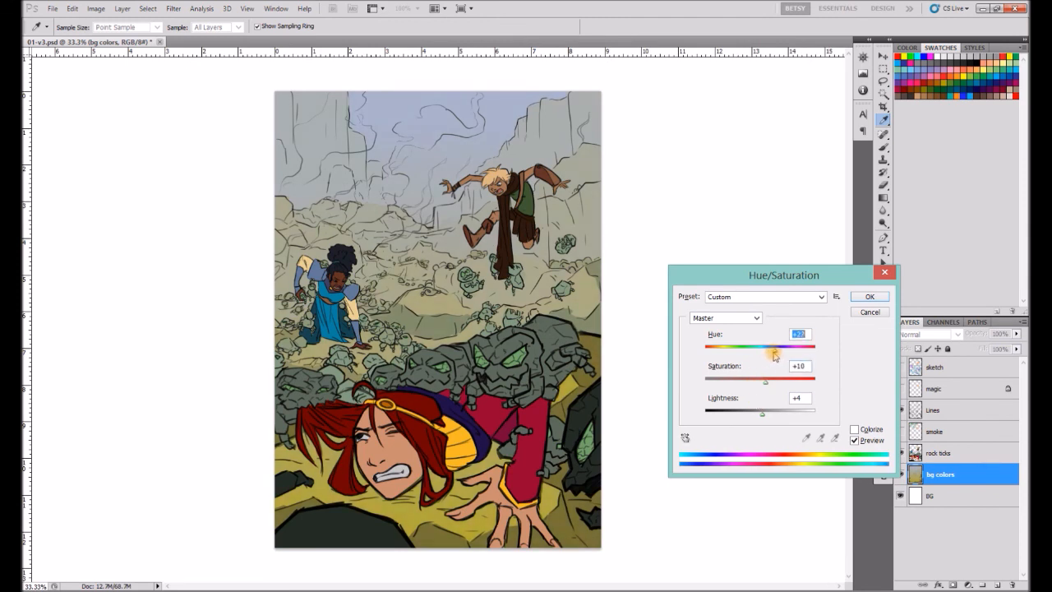
key(Return)
Mute the bg colors layer with Hue/Saturation, using saturation -30 and a slight negative hue shift.
key(ctrl+u)
drag(761, 353, 744, 382)
drag(757, 354, 758, 355)
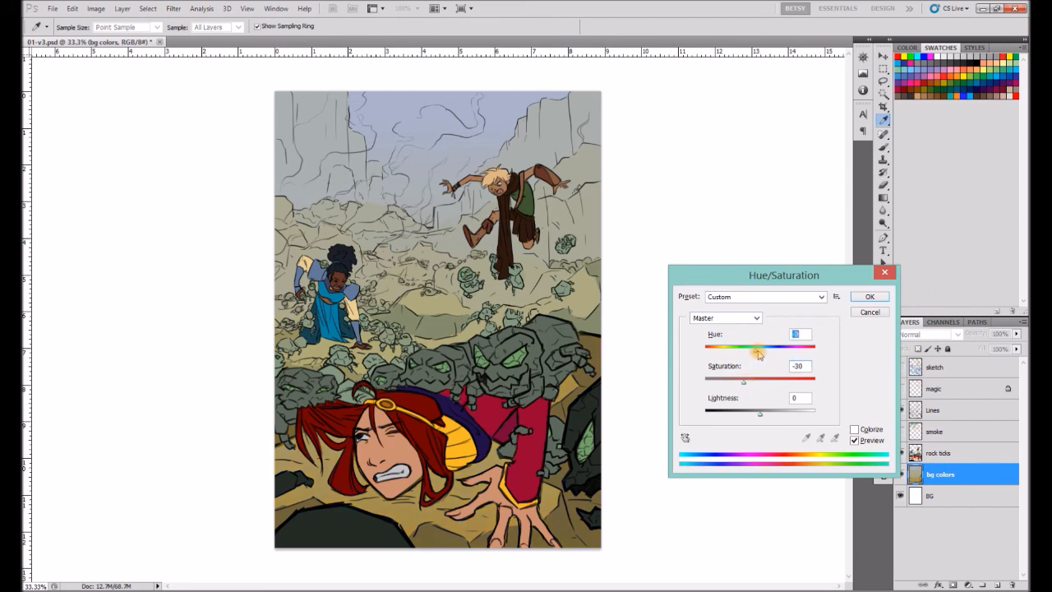
click(865, 304)
Compare the page before and after the color adjustments using the document's History states.
click(276, 8)
click(288, 219)
drag(830, 283, 830, 581)
click(760, 447)
click(757, 568)
click(765, 446)
click(757, 568)
click(628, 241)
Merge the rock ticks layer down into bg colors.
click(942, 456)
key(ctrl+e)
Show the smoke layer, set its blending mode to Overlay and adjust its opacity.
click(901, 431)
click(943, 437)
click(957, 334)
click(933, 115)
click(957, 335)
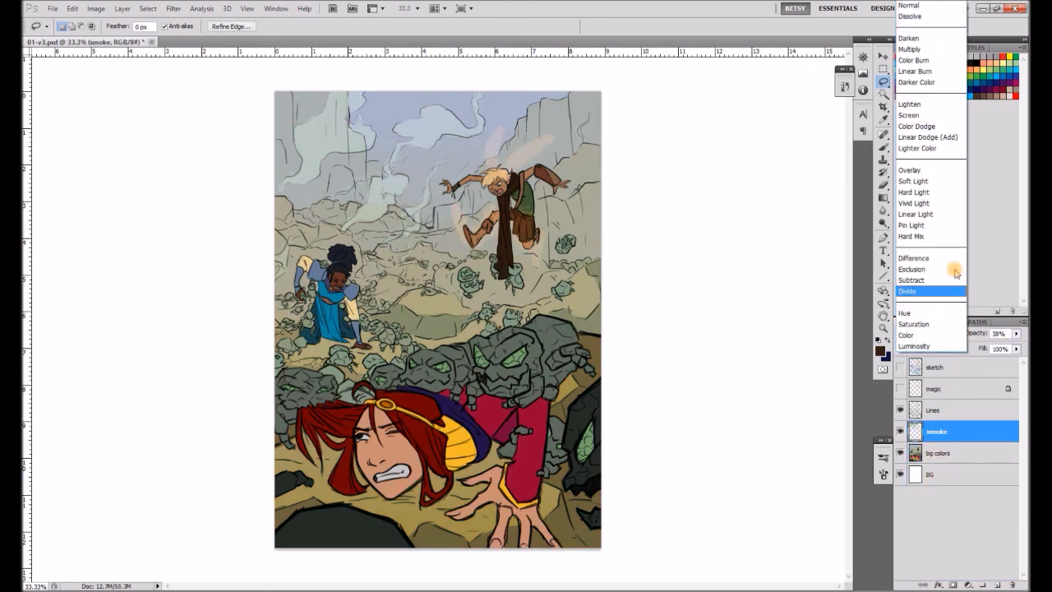
click(928, 171)
click(1017, 334)
drag(1021, 347, 1008, 349)
Prepare the Brush on the Lines layer with a light green foreground color.
click(943, 410)
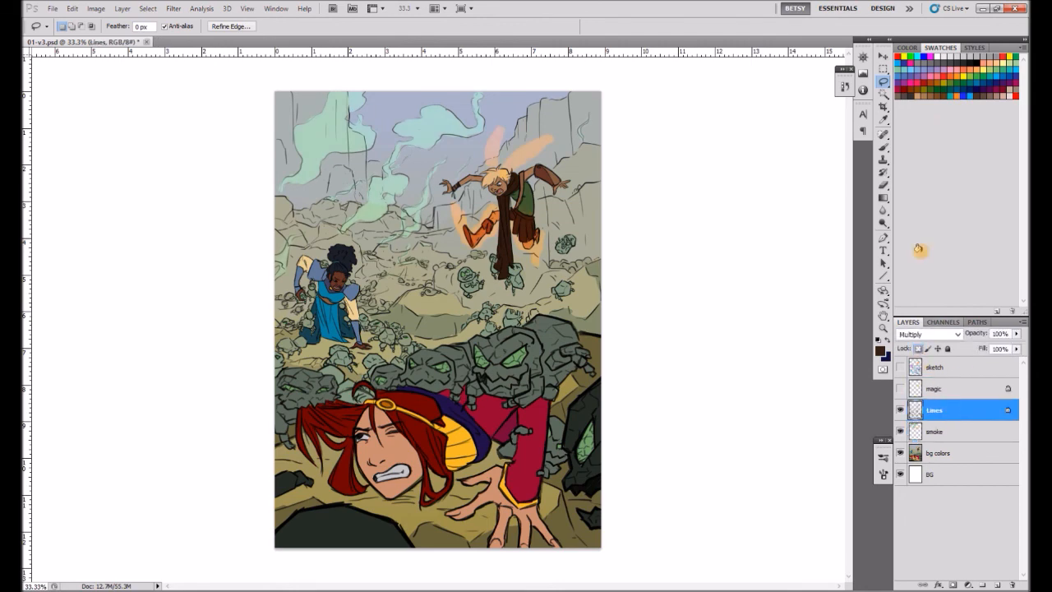
key(b)
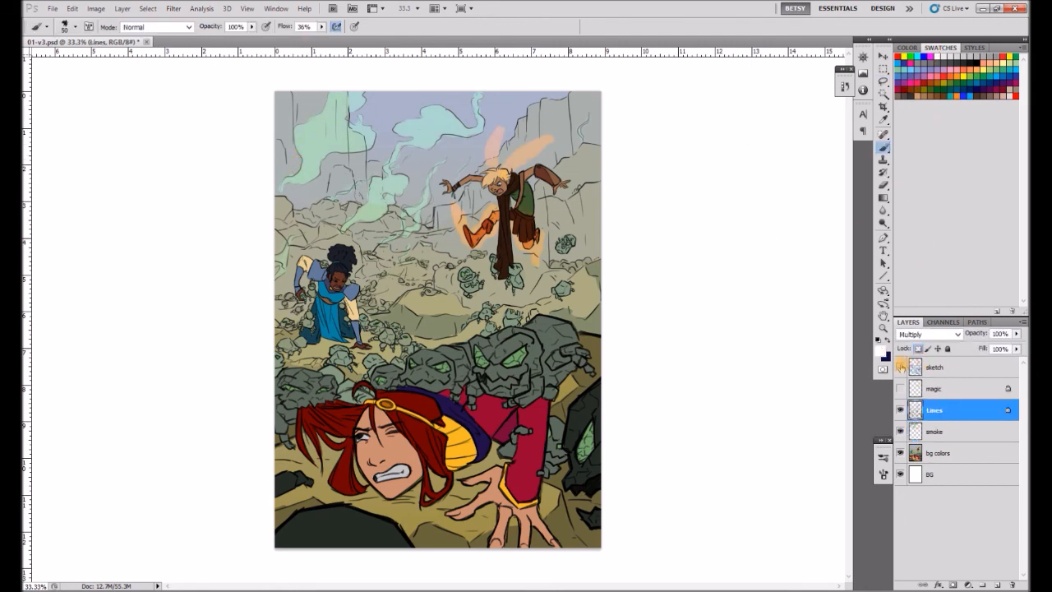
click(980, 73)
click(881, 351)
click(592, 178)
click(749, 167)
Show the magic layer, make it active and set the foreground color to pale cream fcf2d3.
click(900, 388)
click(935, 389)
click(880, 351)
click(651, 295)
click(519, 175)
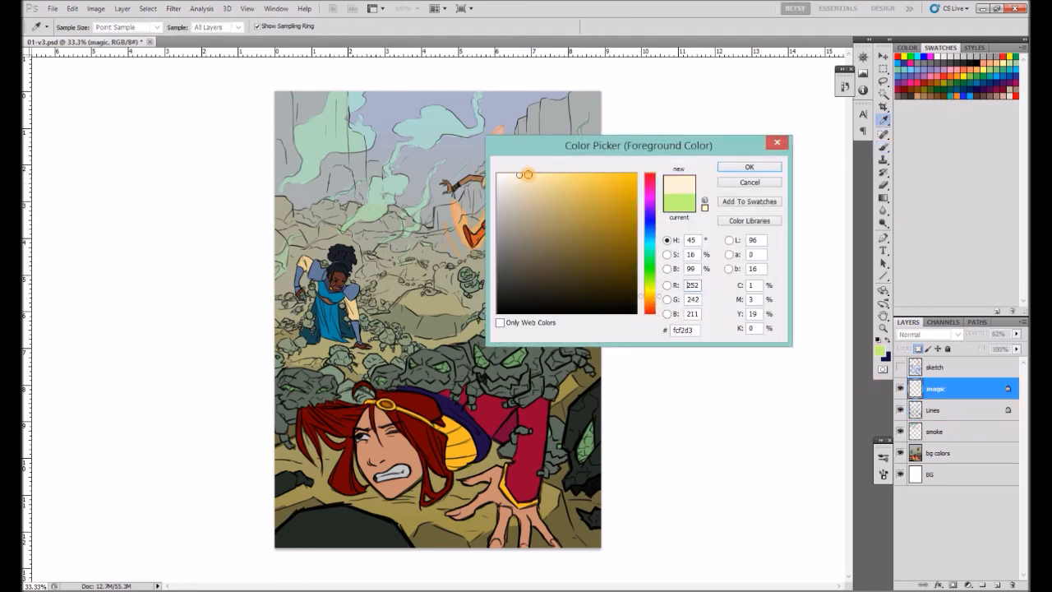
click(749, 167)
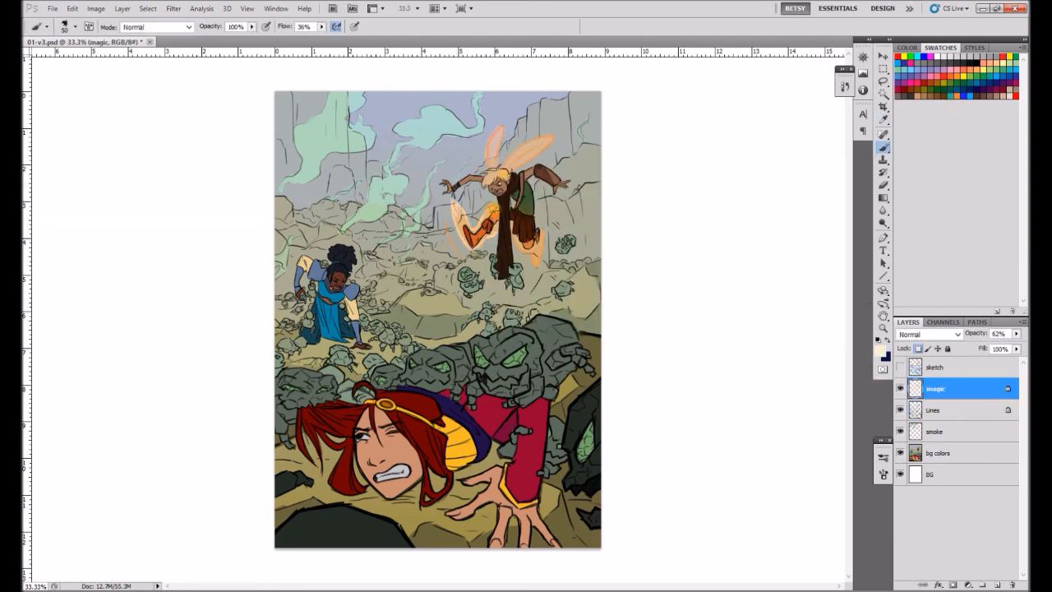
Recolor the flying figure's magic outlines in pale cream and touch up the glow mark by the rear foot.
drag(544, 126, 503, 173)
drag(532, 237, 538, 246)
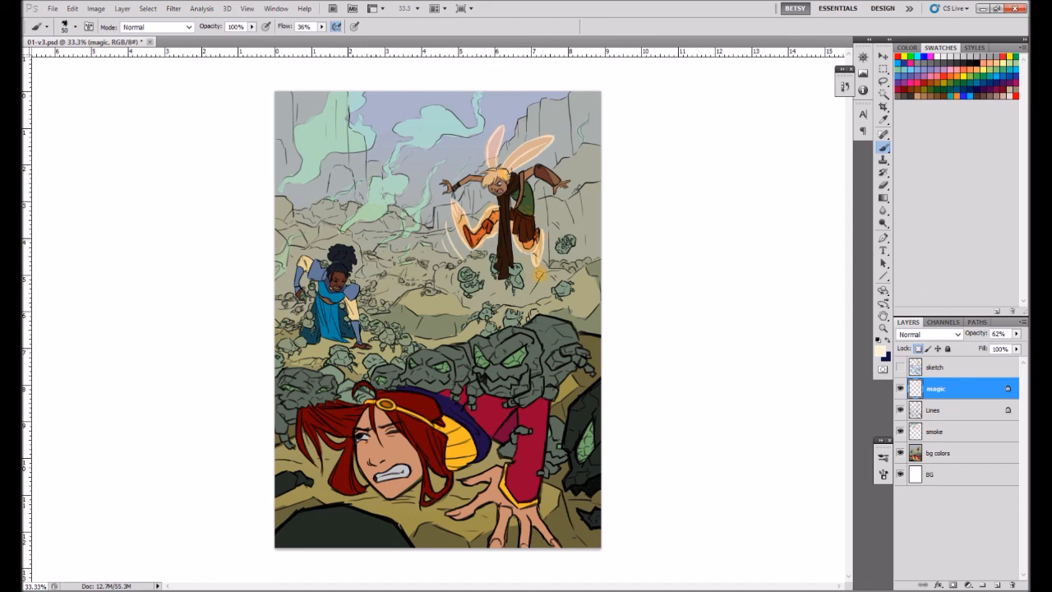
key(l)
key(v)
drag(539, 239, 543, 252)
key(ctrl+t)
key(Return)
key(ctrl+d)
click(884, 148)
key(l)
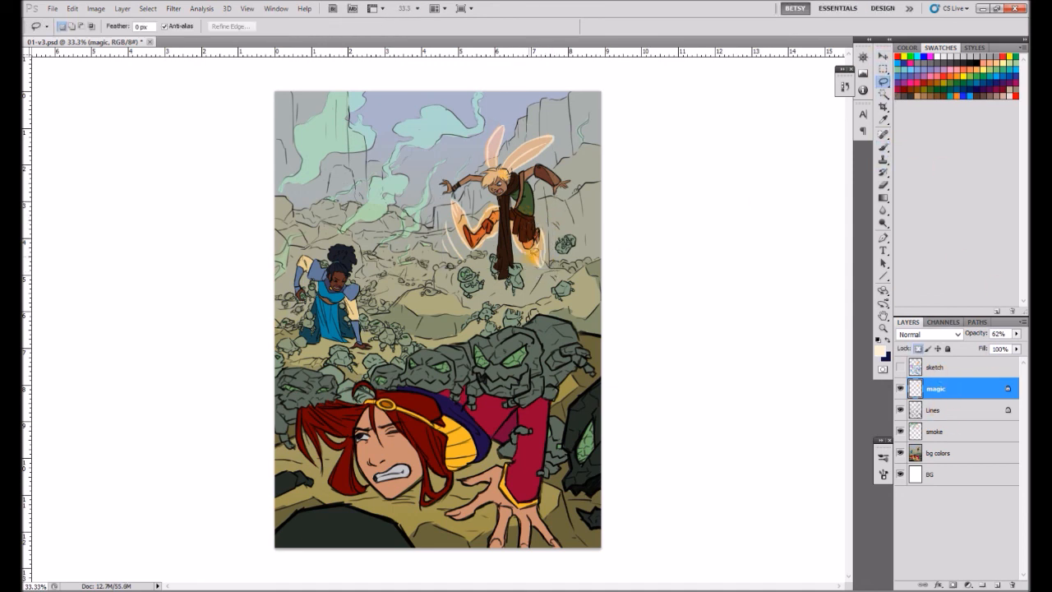
key(b)
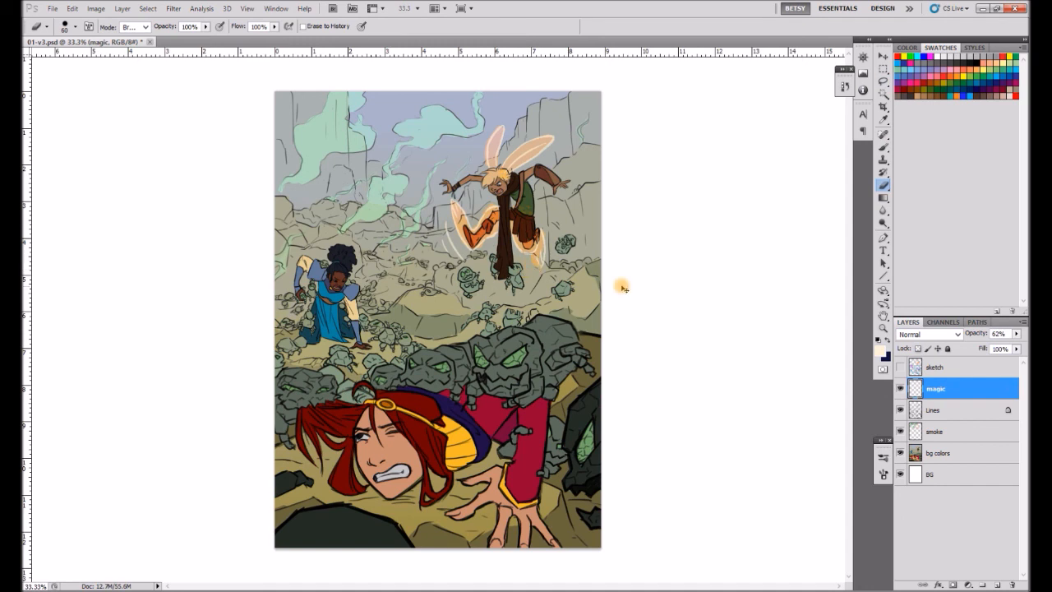
Cut the magic fills around the flying figure from the smoke layer onto a new layer named "Kes magic".
click(937, 431)
key(l)
mouse_move(519, 118)
mouse_down()
mouse_move(461, 161)
mouse_move(573, 141)
mouse_up()
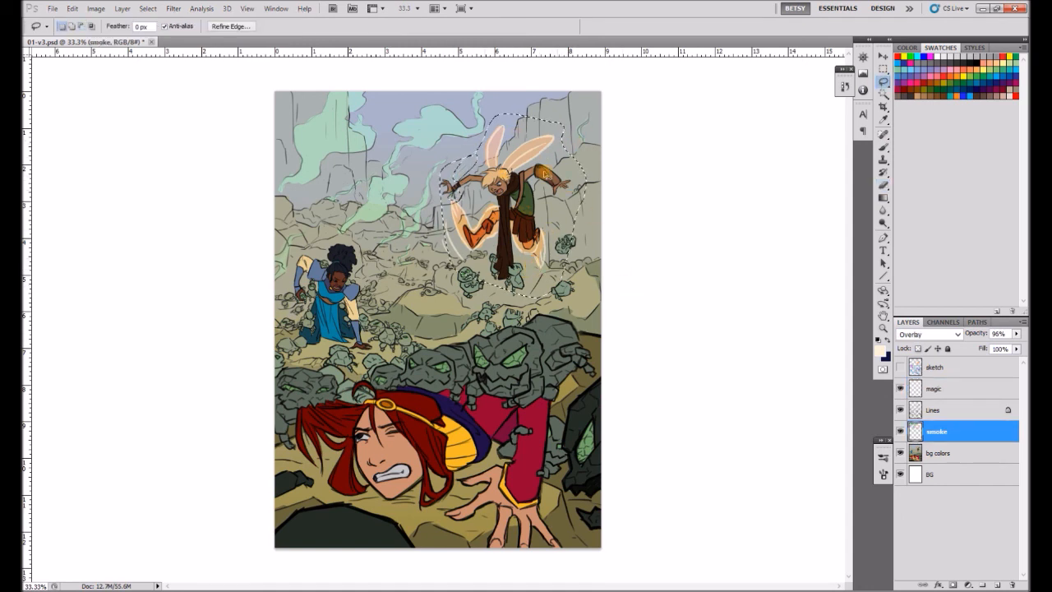
key(ctrl+x)
click(72, 8)
click(304, 142)
double_click(938, 431)
text(Kes magic)
key(Return)
Compare blending modes on the Kes magic layer, settling on Overlay at 100% opacity.
click(929, 335)
click(929, 128)
click(1017, 334)
mouse_move(1022, 347)
mouse_down()
mouse_move(1001, 348)
mouse_move(1025, 348)
mouse_up()
click(929, 335)
click(926, 115)
click(1017, 334)
click(930, 334)
click(915, 171)
click(1017, 334)
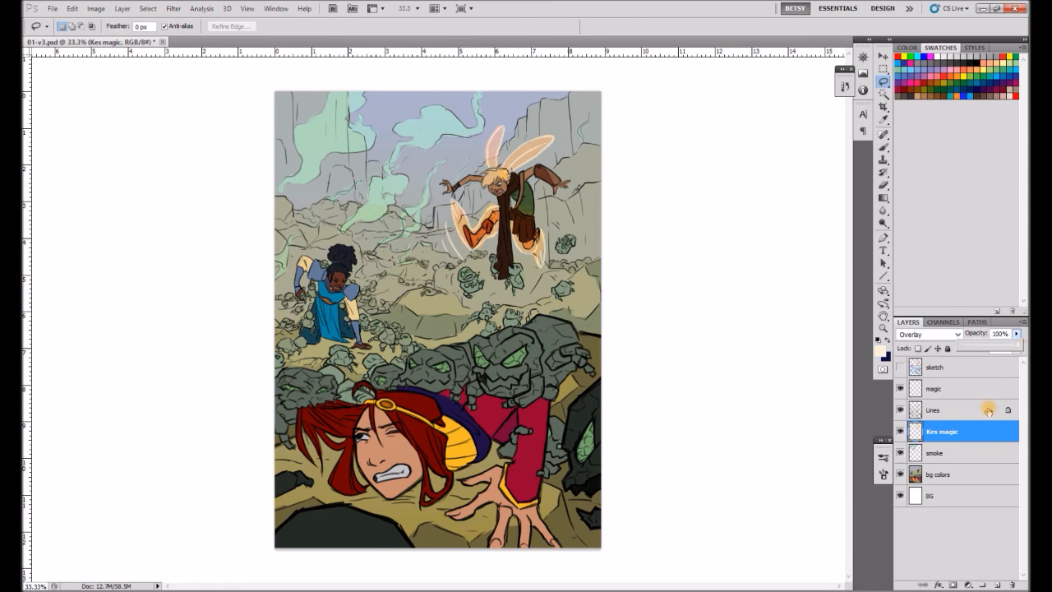
click(962, 412)
click(939, 585)
click(953, 575)
click(822, 209)
Add a pale yellow Outer Glow to the magic layer with 40% opacity, 88% noise, 16% spread and 21 px size.
click(937, 389)
click(939, 584)
click(954, 487)
drag(670, 301, 679, 301)
drag(672, 313, 677, 313)
drag(671, 242, 694, 230)
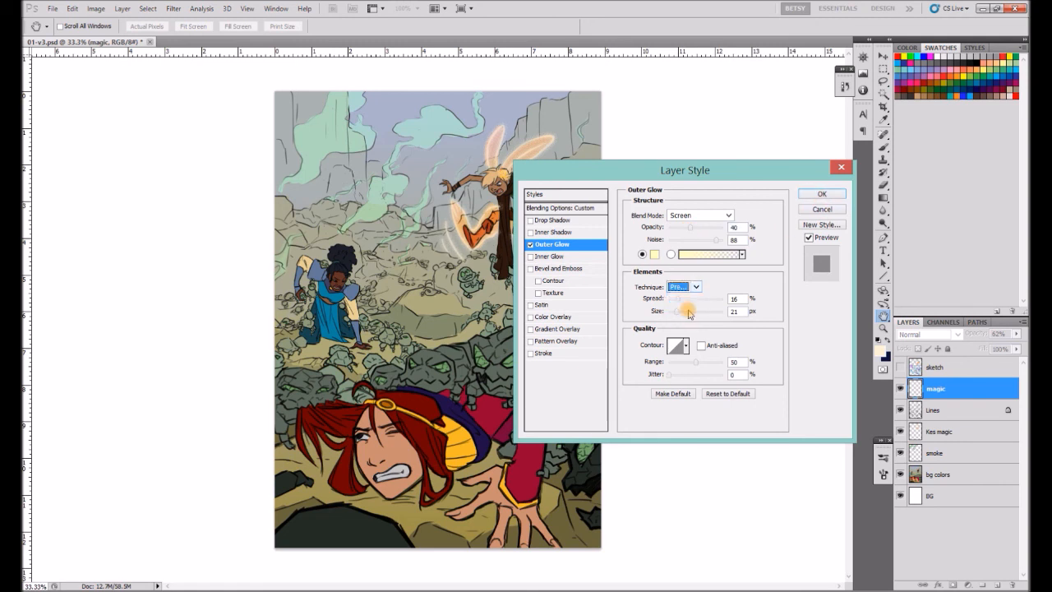
Try different contours for the magic layer's glow, keep the linear one with the Softer technique, and lower the glow's opacity.
click(686, 346)
click(641, 371)
click(643, 387)
click(661, 387)
click(695, 388)
click(714, 371)
click(625, 387)
click(625, 372)
drag(692, 229, 685, 232)
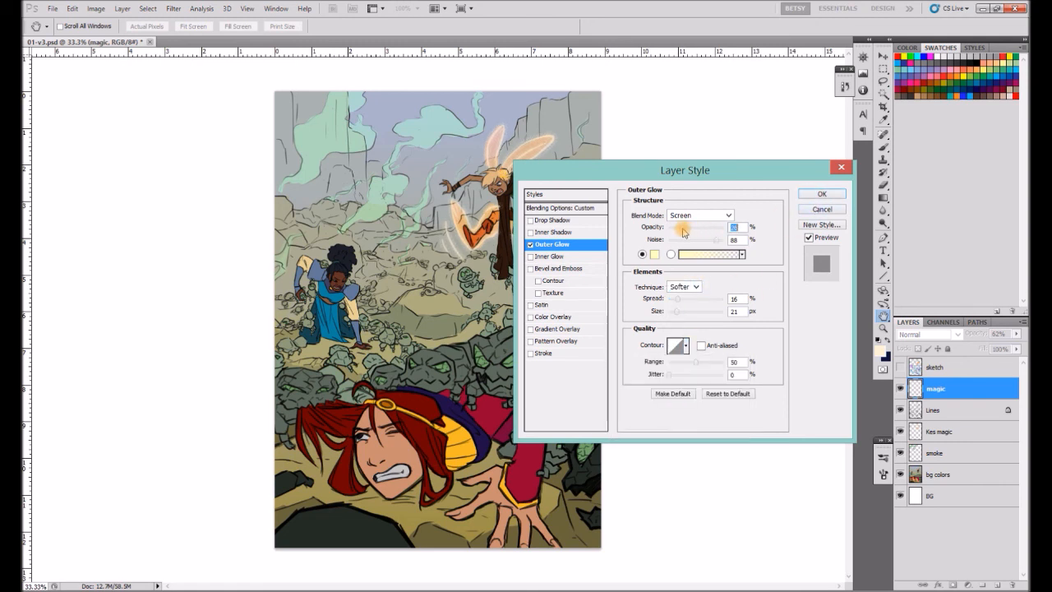
key(Return)
Add an Outer Glow to the Kes magic layer using an orange sampled from the flying figure.
click(946, 457)
click(939, 585)
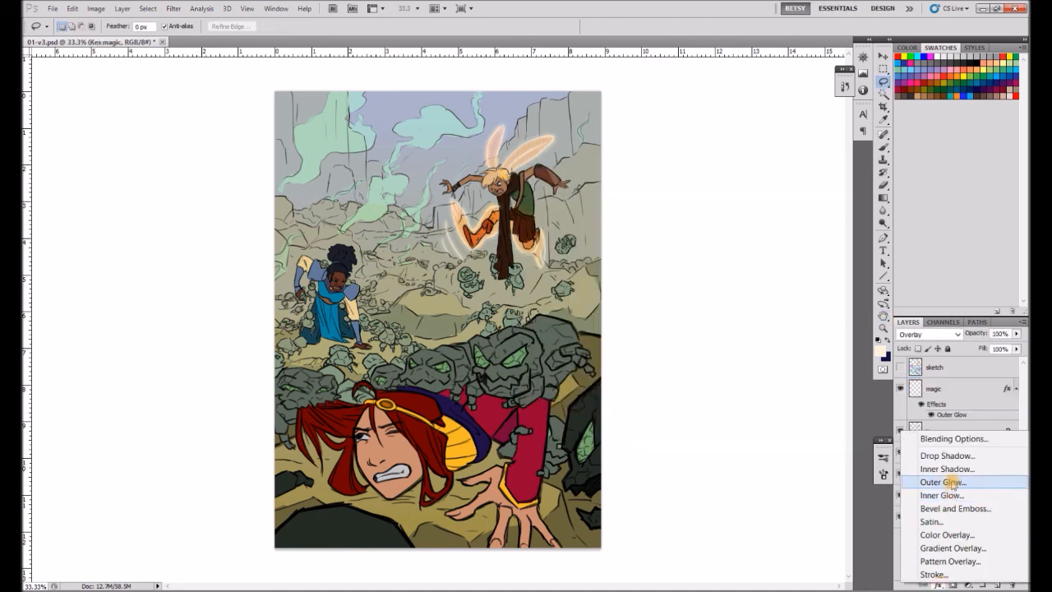
click(951, 485)
click(655, 254)
click(475, 237)
click(578, 181)
click(752, 168)
Set the orange glow to 23% noise, 15% spread, 16 px size, 58% range and 11% jitter, and adjust its opacity.
drag(670, 240, 681, 239)
drag(671, 300, 681, 300)
click(675, 312)
mouse_move(686, 376)
mouse_down()
mouse_move(697, 377)
mouse_move(687, 376)
mouse_up()
drag(686, 364, 699, 365)
click(676, 376)
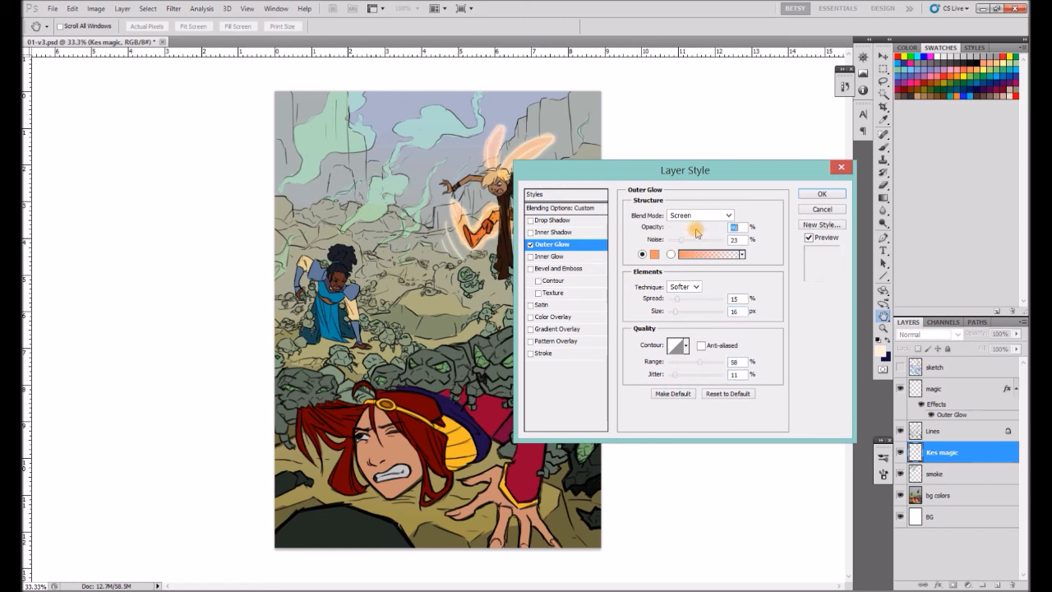
key(Return)
key(l)
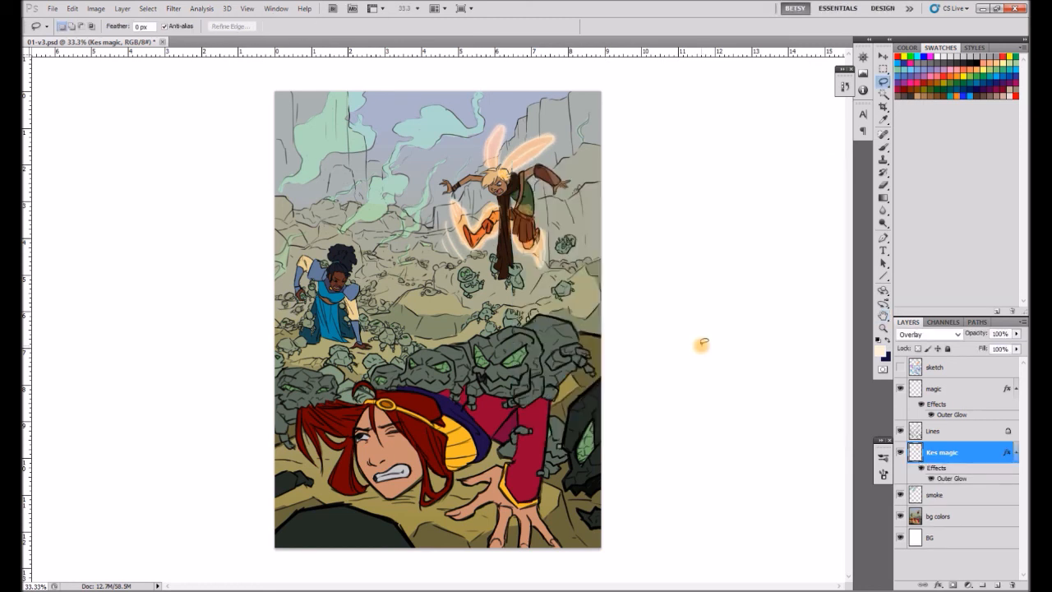
Try a light green Outer Glow with increased spread on the smoke layer.
click(935, 494)
click(940, 585)
click(945, 504)
click(653, 255)
click(651, 255)
click(538, 177)
click(758, 167)
click(654, 255)
click(652, 275)
click(753, 167)
drag(670, 301, 675, 301)
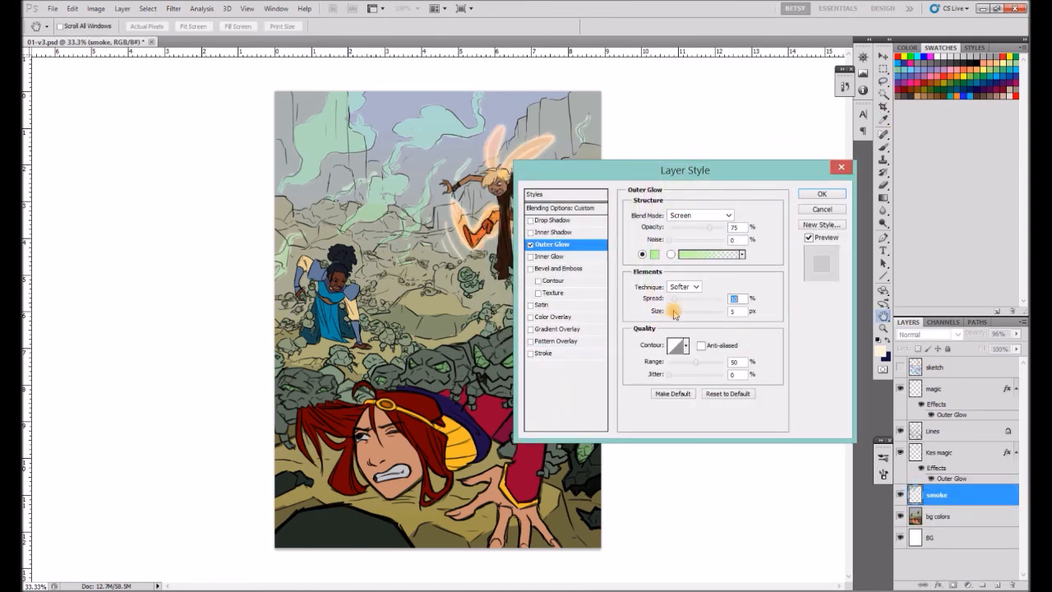
key(Return)
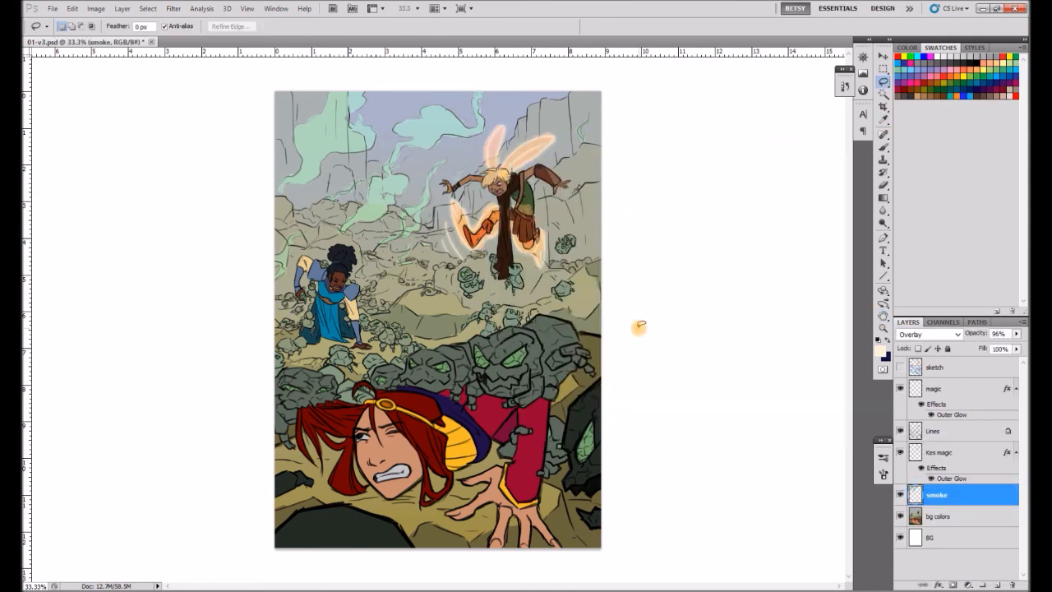
Delete the hidden sketch layer.
click(944, 433)
click(940, 372)
key(Delete)
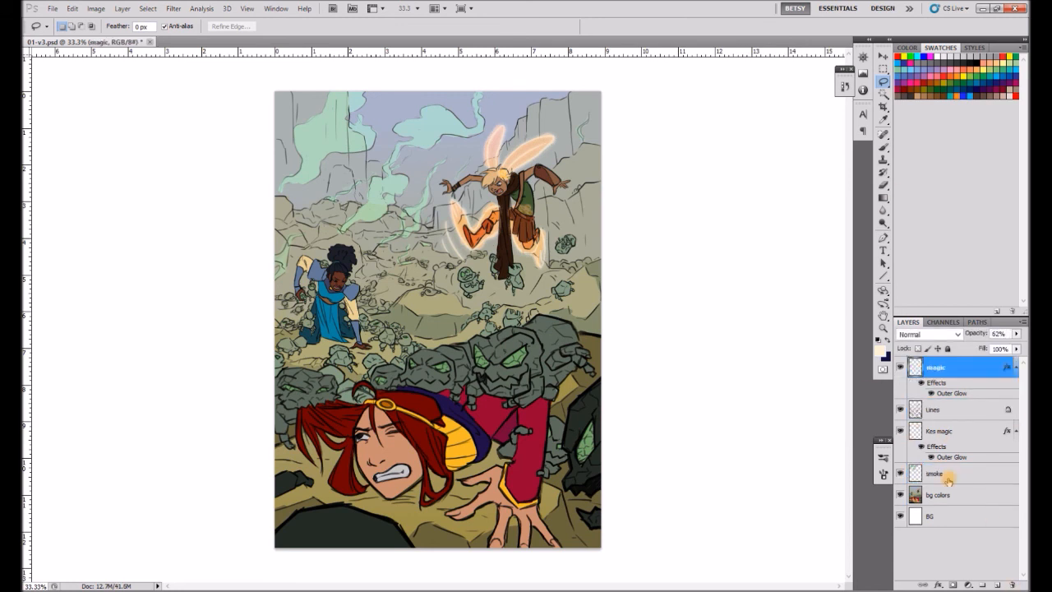
Move the magic layer below Lines and rename it "magic lines".
drag(954, 422, 953, 421)
double_click(937, 388)
text(magic lines)
key(Return)
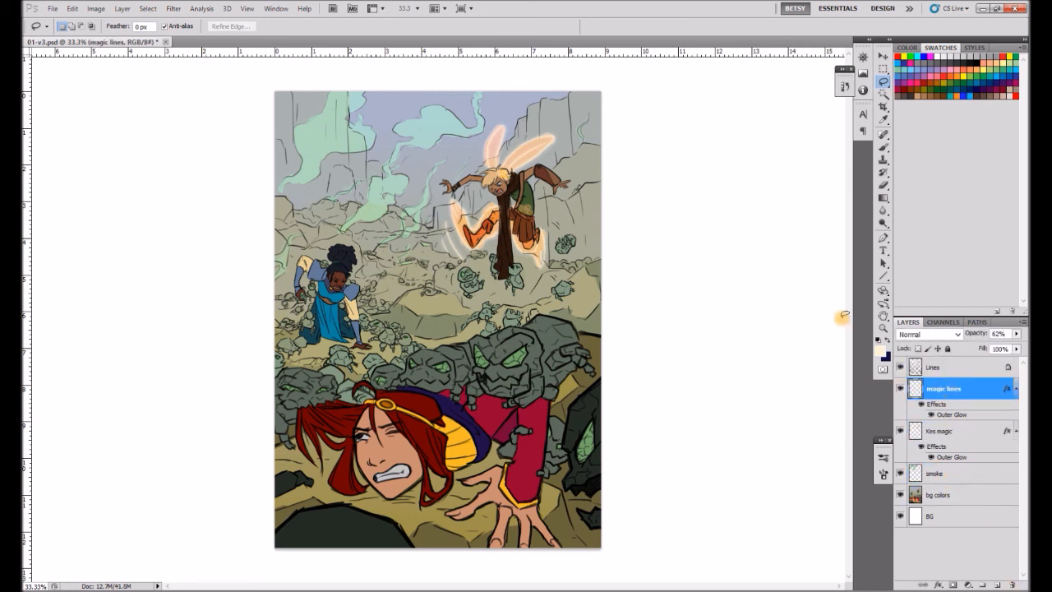
Rename the bg colors layer to "flats".
click(956, 497)
double_click(945, 496)
text(flats)
Create a layer named "shadows" above flats and set its blending mode to Multiply.
click(997, 585)
double_click(935, 495)
text(shadows)
key(Return)
click(930, 335)
click(914, 50)
Paint a large bright blue shadow over the left cliffs and rocky ground, and set the shadows layer's opacity to 56%.
click(963, 96)
click(883, 147)
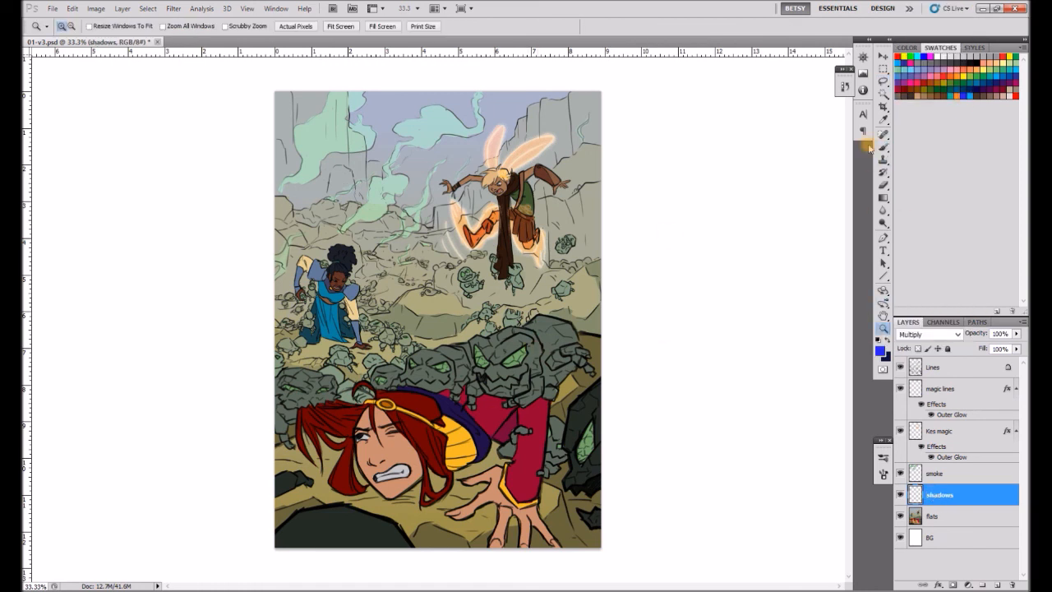
mouse_move(276, 374)
mouse_down()
mouse_move(317, 349)
mouse_move(355, 299)
mouse_move(443, 269)
mouse_up()
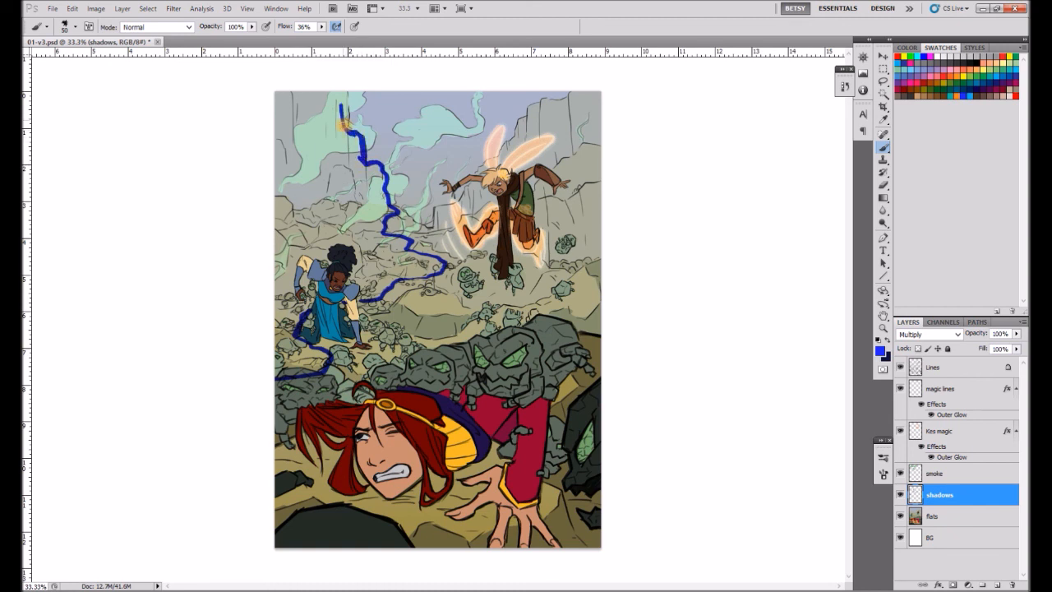
mouse_move(338, 135)
mouse_down()
mouse_move(299, 174)
mouse_move(356, 163)
mouse_move(385, 216)
mouse_move(296, 246)
mouse_move(427, 262)
mouse_move(349, 279)
mouse_move(295, 362)
mouse_up()
key(bracketright)
key(bracketright)
key(bracketright)
key(bracketright)
key(bracketright)
key(bracketright)
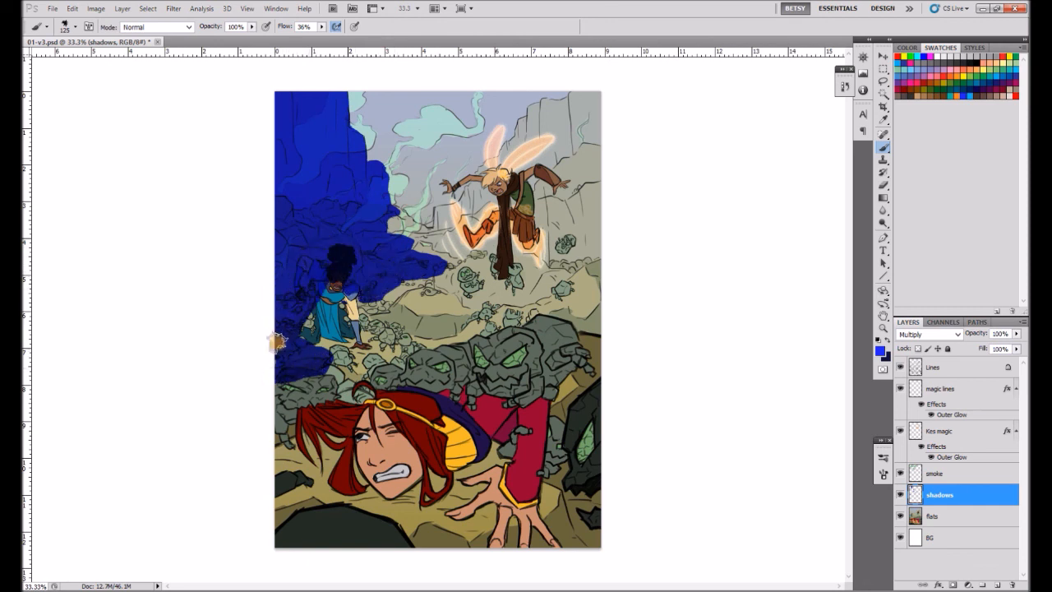
drag(1016, 333, 993, 352)
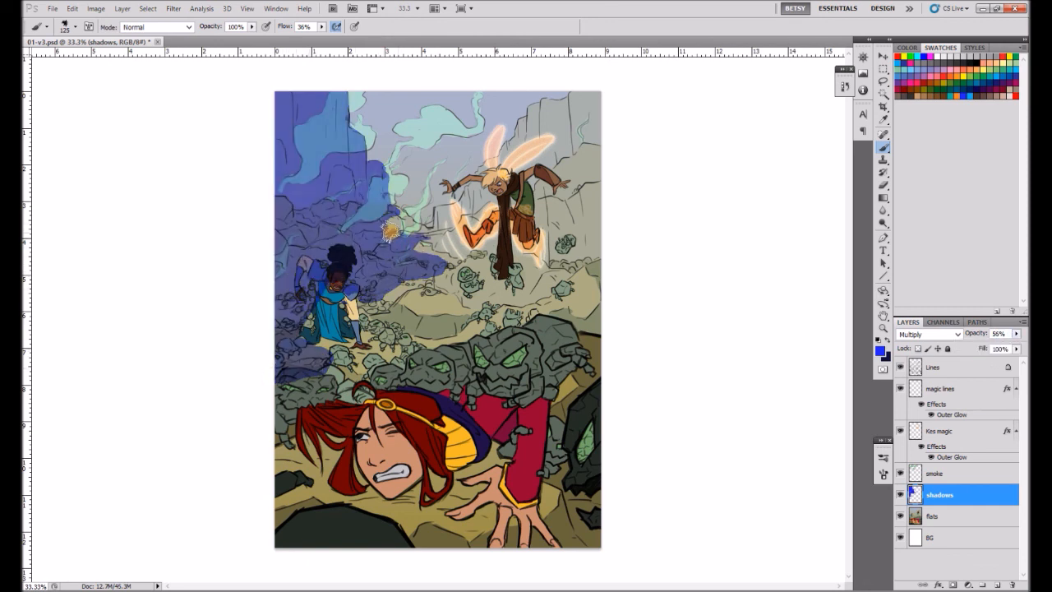
Erase parts of the blue shadow covering the crouching woman's shoulder and arm.
key(e)
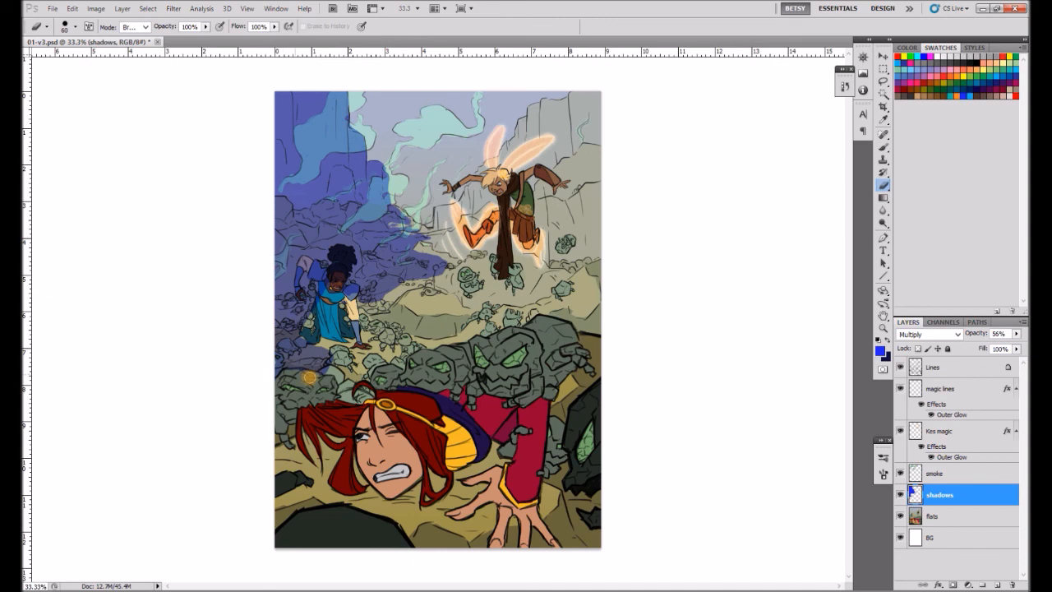
drag(326, 287, 299, 266)
click(884, 329)
click(327, 277)
drag(287, 302, 325, 308)
Clear lit areas out of the shadow on the crouching woman's head and upper body with a smaller Brush in Clear mode.
click(883, 148)
click(161, 27)
click(140, 73)
key([)
key([)
key([)
key([)
key([)
key([)
drag(317, 259, 343, 247)
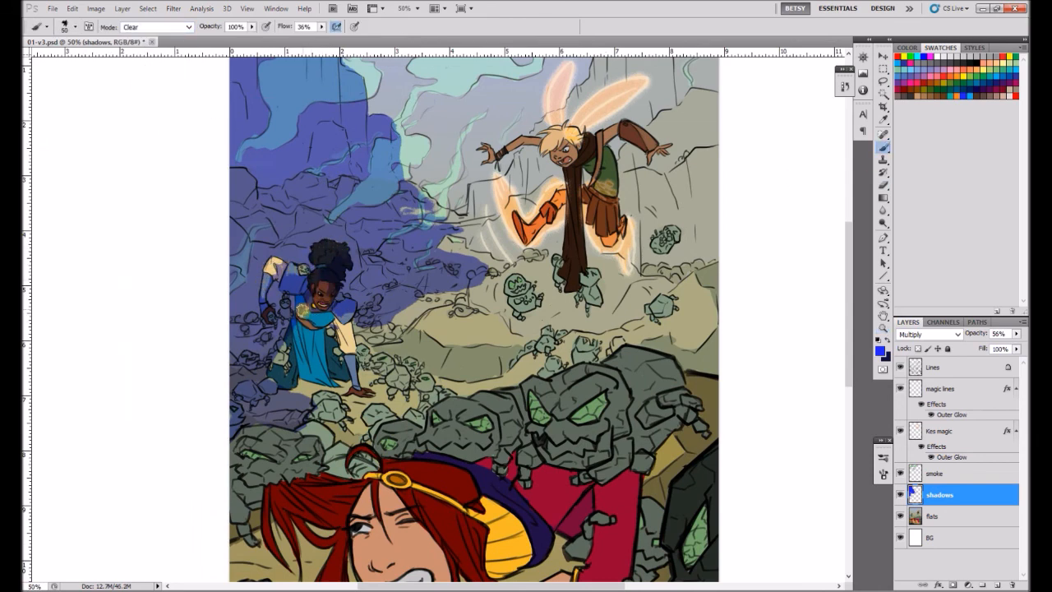
Paint blue shadows on the crouching woman's dress and the ground around her hand with the Brush in Normal mode.
click(158, 27)
click(135, 37)
drag(346, 367, 329, 312)
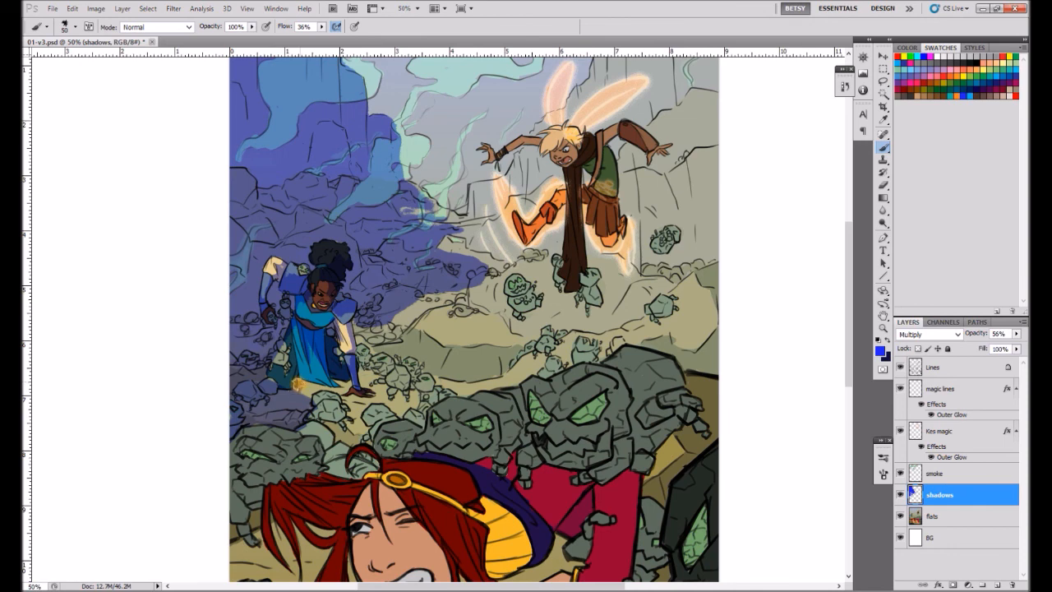
mouse_move(298, 384)
mouse_down()
mouse_move(373, 390)
mouse_move(361, 363)
mouse_up()
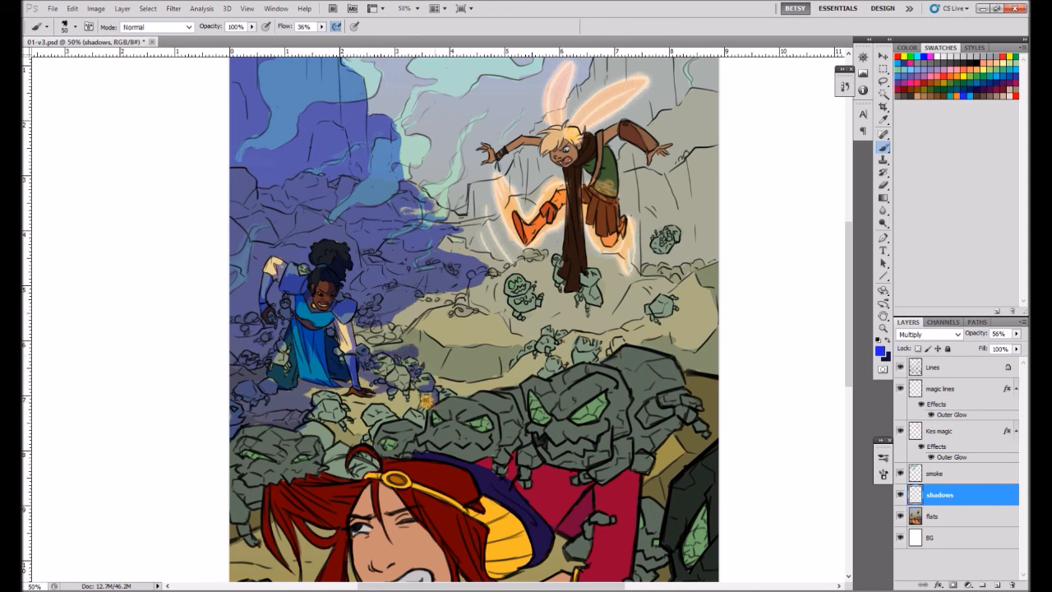
Switch to Spotify, browse the current playlist and return to the comic page.
key(alt+Tab)
scroll(713, 345, down, 3)
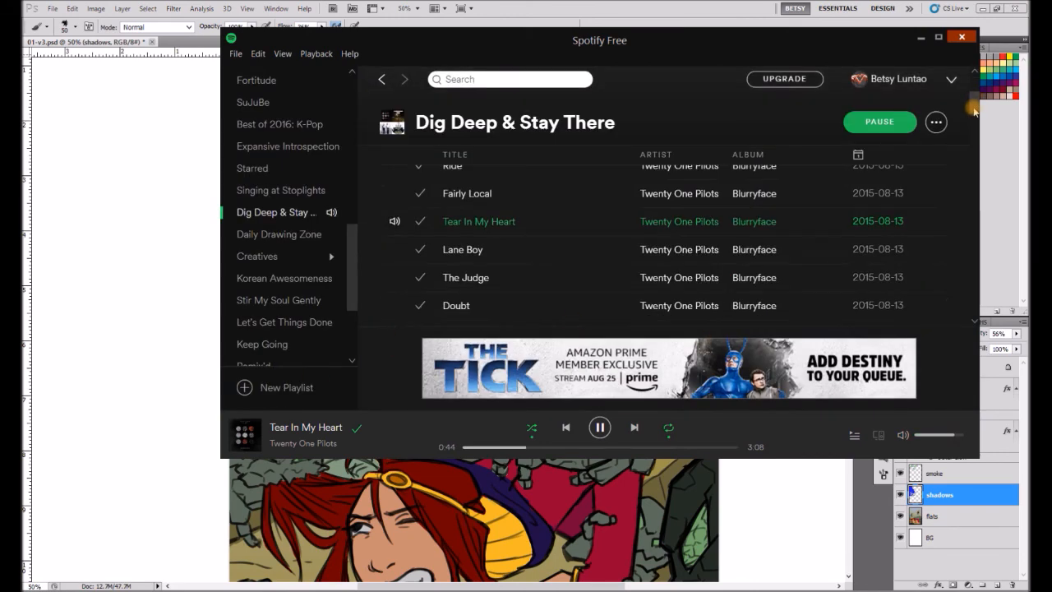
click(920, 37)
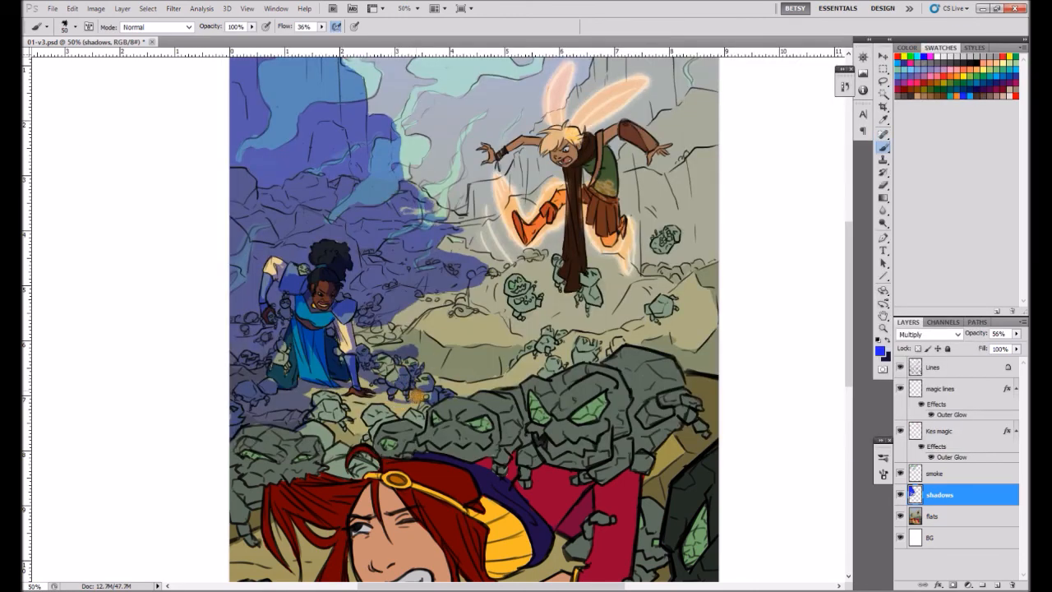
Paint blue shadows on the middle-ground boulders and the small rock creatures around them.
mouse_move(453, 350)
mouse_down()
mouse_move(503, 365)
mouse_move(503, 325)
mouse_up()
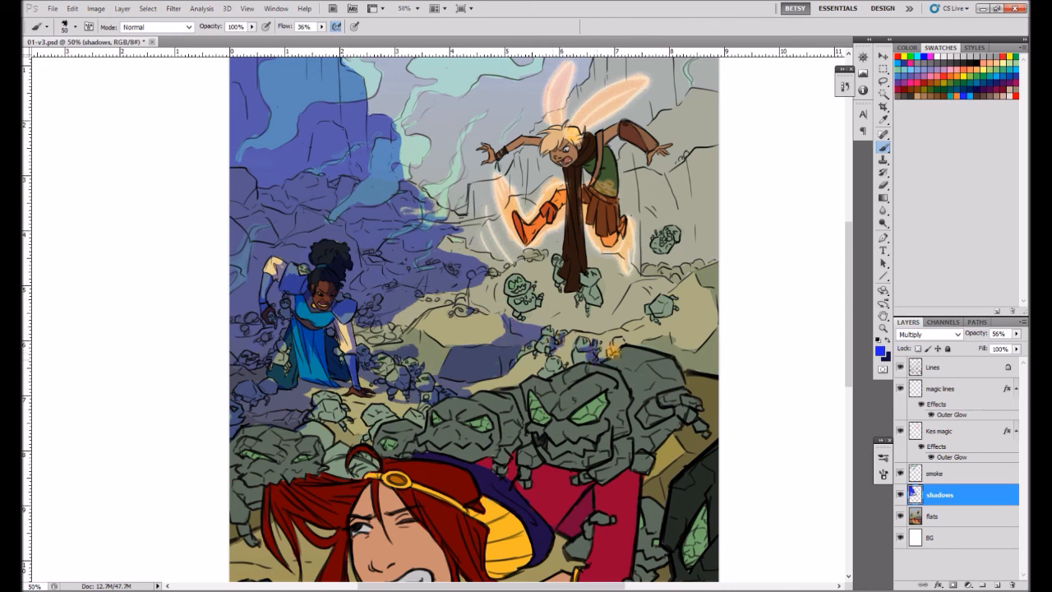
mouse_move(686, 282)
mouse_down()
mouse_move(675, 322)
mouse_move(710, 319)
mouse_move(715, 283)
mouse_move(711, 353)
mouse_move(651, 343)
mouse_move(683, 312)
mouse_move(606, 347)
mouse_move(690, 316)
mouse_move(709, 363)
mouse_up()
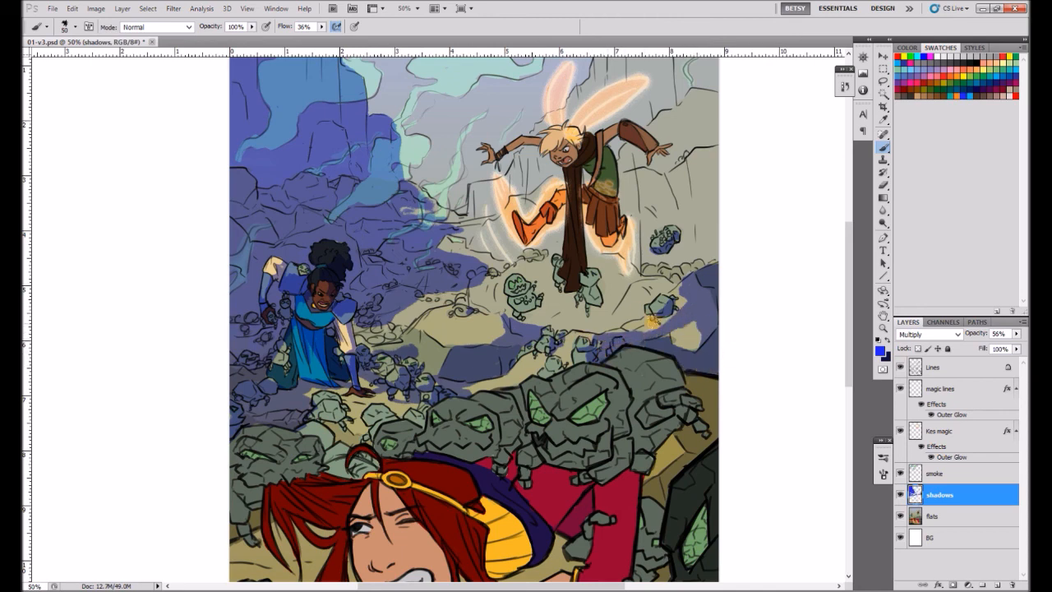
drag(684, 287, 617, 321)
drag(681, 278, 709, 266)
Shade the flying figure's long scarf, raised arm and green tunic in blue.
drag(575, 206, 576, 288)
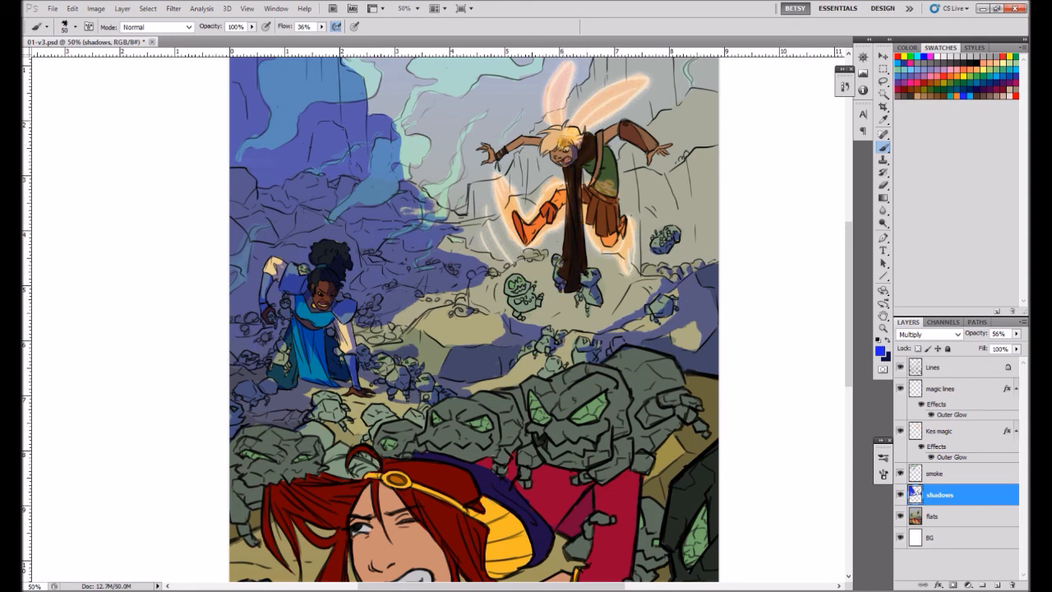
drag(611, 136, 660, 150)
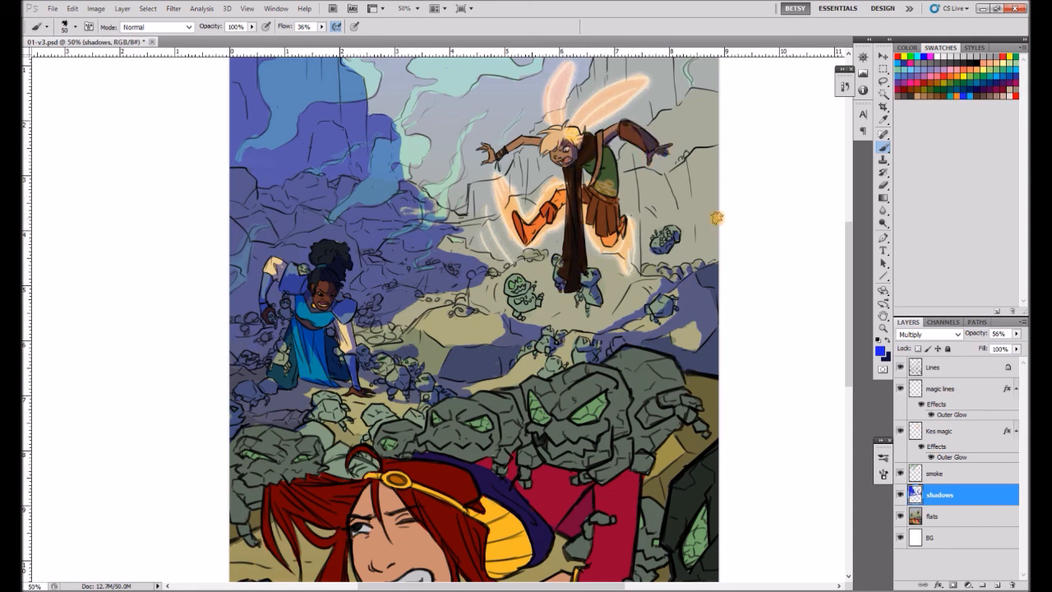
drag(612, 162, 612, 202)
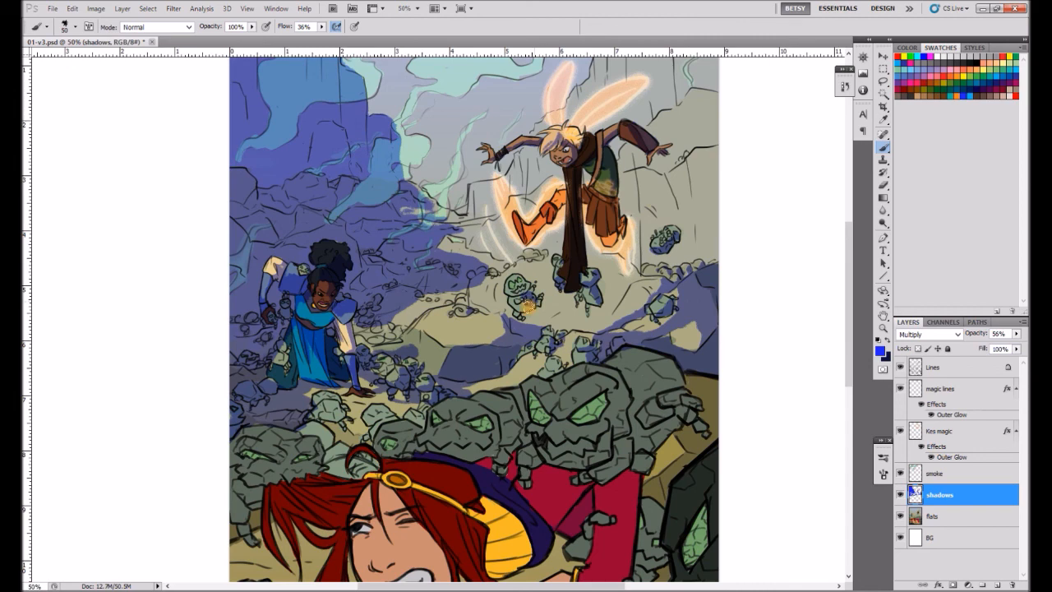
Shade the large rock monster above the red cloak in blue, undoing the last stroke.
mouse_move(621, 365)
mouse_down()
mouse_move(676, 372)
mouse_move(657, 423)
mouse_move(699, 417)
mouse_move(623, 439)
mouse_move(582, 477)
mouse_move(643, 460)
mouse_move(559, 449)
mouse_move(615, 429)
mouse_move(589, 395)
mouse_move(633, 375)
mouse_move(542, 400)
mouse_up()
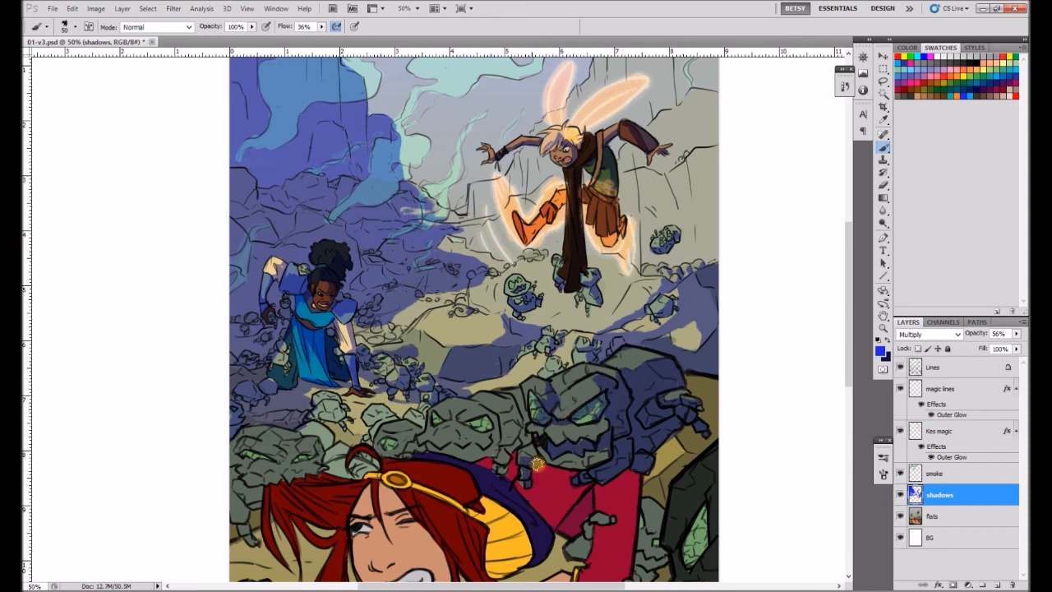
drag(633, 444, 637, 312)
mouse_move(639, 319)
mouse_down()
mouse_move(648, 403)
mouse_move(664, 327)
mouse_move(642, 429)
mouse_move(657, 405)
mouse_move(635, 477)
mouse_move(646, 461)
mouse_move(665, 458)
mouse_move(659, 393)
mouse_move(664, 458)
mouse_move(647, 509)
mouse_up()
key(ctrl+z)
Shade the red sleeve, outstretched hand and the dark rocks along the page's lower right side, varying the brush size.
mouse_move(518, 490)
mouse_down()
mouse_move(552, 485)
mouse_move(621, 528)
mouse_move(583, 521)
mouse_move(433, 537)
mouse_move(520, 544)
mouse_move(516, 497)
mouse_move(569, 480)
mouse_move(552, 445)
mouse_move(601, 517)
mouse_move(616, 361)
mouse_move(673, 535)
mouse_move(709, 546)
mouse_move(668, 495)
mouse_move(724, 454)
mouse_move(662, 381)
mouse_move(676, 308)
mouse_up()
key(])
key(])
key(])
key(])
key(])
key(])
key(])
drag(623, 471, 631, 327)
key([)
key([)
key([)
key([)
key([)
key([)
click(885, 183)
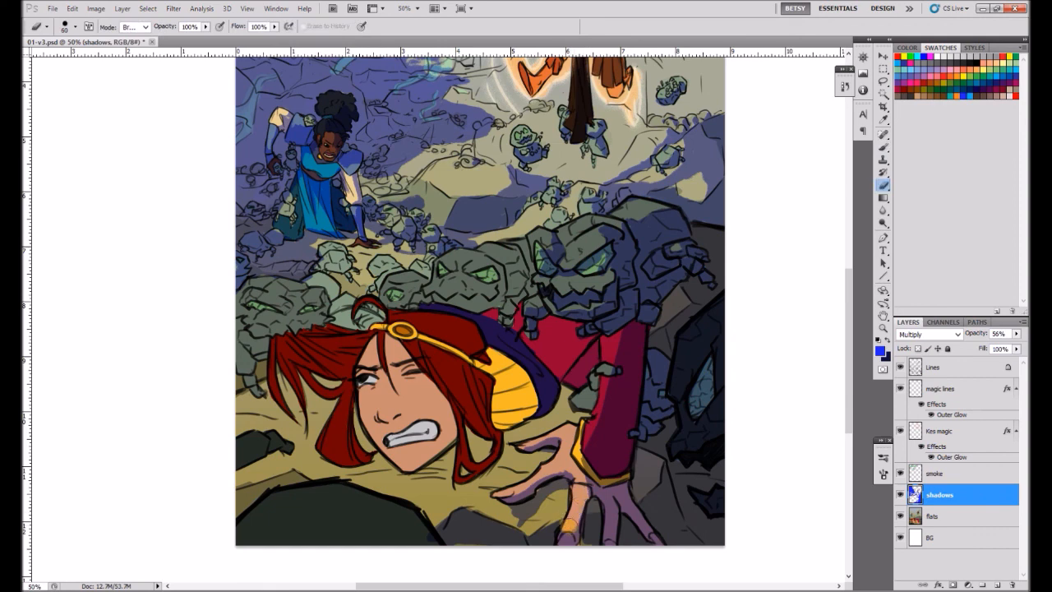
Paint blue shadows on the red cloak's folds and the red-haired woman's brow, nose, teeth and jaw.
key(b)
mouse_move(588, 340)
mouse_down()
mouse_move(564, 374)
mouse_move(583, 410)
mouse_up()
drag(362, 374, 392, 346)
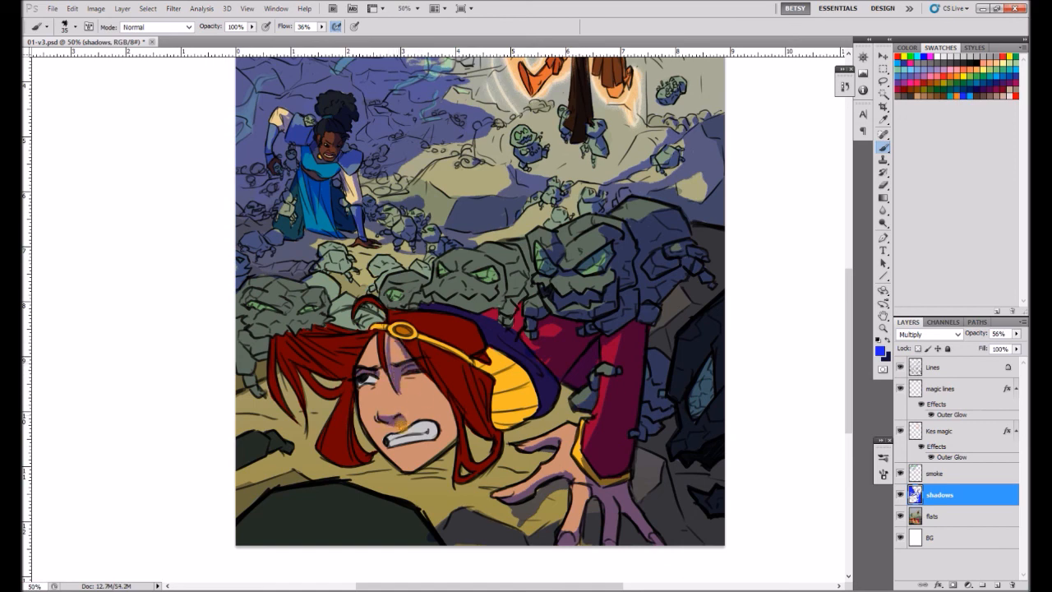
mouse_move(421, 425)
mouse_down()
mouse_move(388, 438)
mouse_move(437, 435)
mouse_up()
mouse_move(404, 470)
mouse_down()
mouse_move(446, 440)
mouse_move(423, 406)
mouse_move(439, 391)
mouse_up()
Shade the red-haired woman's hair, yellow headpiece lining and the ground beneath her head and hand.
mouse_move(423, 352)
mouse_down()
mouse_move(480, 385)
mouse_move(527, 346)
mouse_move(543, 367)
mouse_move(489, 372)
mouse_move(488, 386)
mouse_move(541, 388)
mouse_move(528, 436)
mouse_move(566, 392)
mouse_move(583, 415)
mouse_up()
drag(526, 442, 500, 439)
mouse_move(449, 467)
mouse_down()
mouse_move(501, 469)
mouse_move(486, 467)
mouse_move(529, 490)
mouse_move(547, 462)
mouse_up()
key(bracketright)
key(bracketright)
key(bracketright)
key(bracketright)
key(bracketright)
mouse_move(352, 399)
mouse_down()
mouse_move(349, 448)
mouse_move(403, 475)
mouse_up()
mouse_move(298, 345)
mouse_down()
mouse_move(335, 350)
mouse_move(318, 329)
mouse_move(282, 345)
mouse_up()
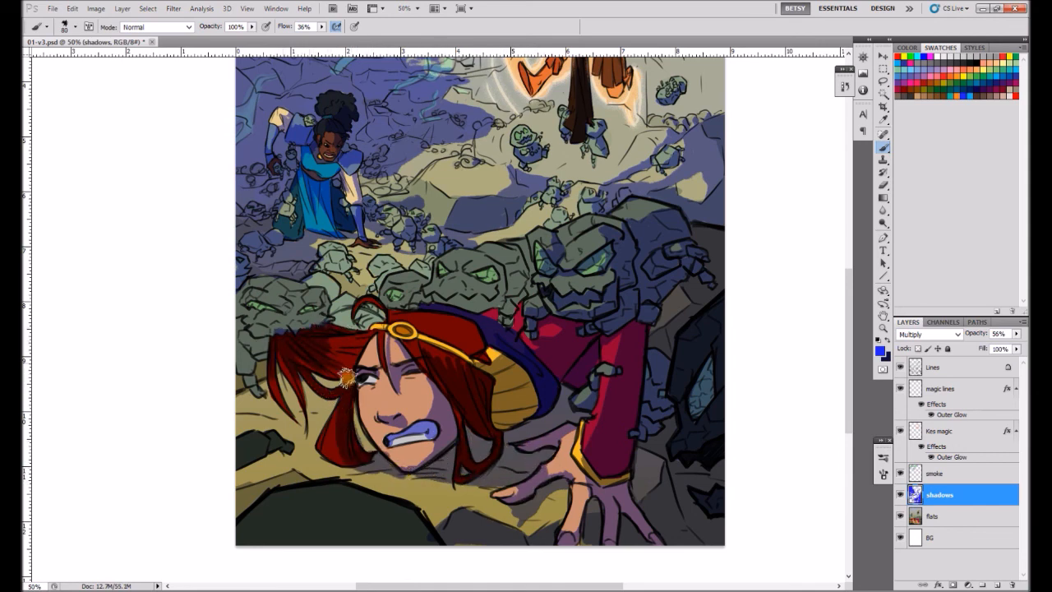
Clear thin highlights from the shadow on the red hair with a size 20 Brush in Clear mode, then restore Normal mode.
key(bracketleft)
key(bracketleft)
key(bracketleft)
key(bracketleft)
key(bracketleft)
key(bracketleft)
key(shift+alt+r)
drag(316, 337, 335, 348)
click(155, 27)
click(137, 36)
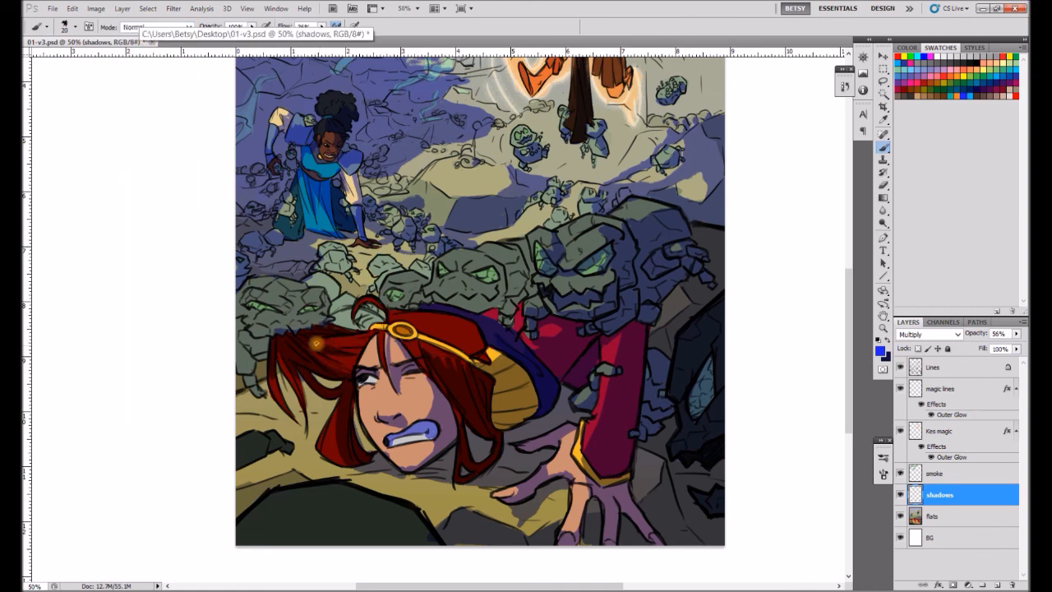
Shade the rock creatures behind the red hair along the page's left side with a size 50 Brush.
mouse_move(247, 323)
mouse_down()
mouse_move(286, 323)
mouse_move(253, 302)
mouse_move(273, 309)
mouse_move(263, 321)
mouse_move(290, 308)
mouse_move(321, 302)
mouse_up()
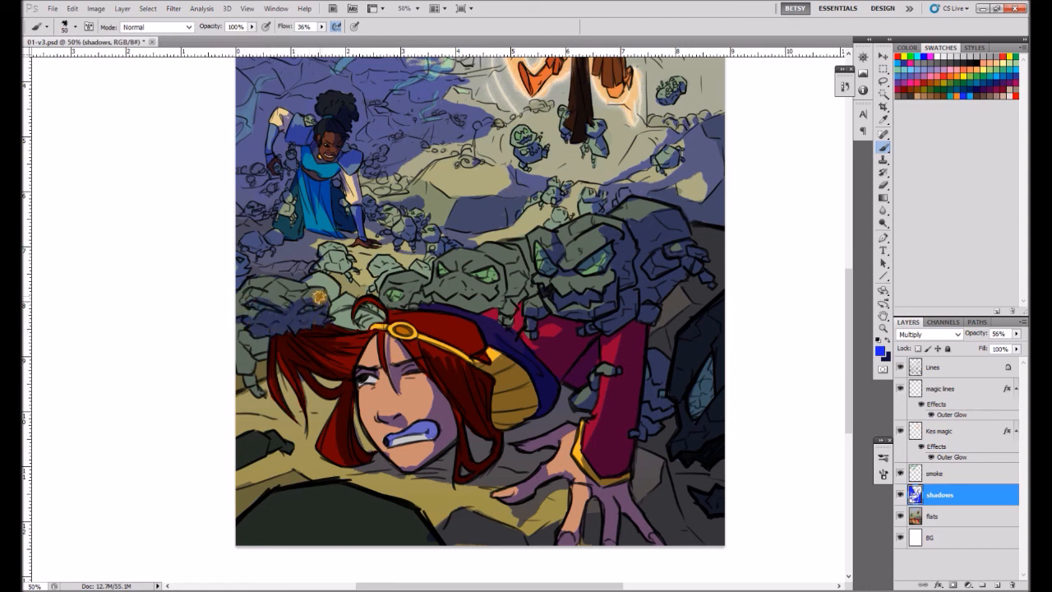
mouse_move(239, 309)
mouse_down()
mouse_move(267, 332)
mouse_move(248, 374)
mouse_move(264, 357)
mouse_move(235, 393)
mouse_up()
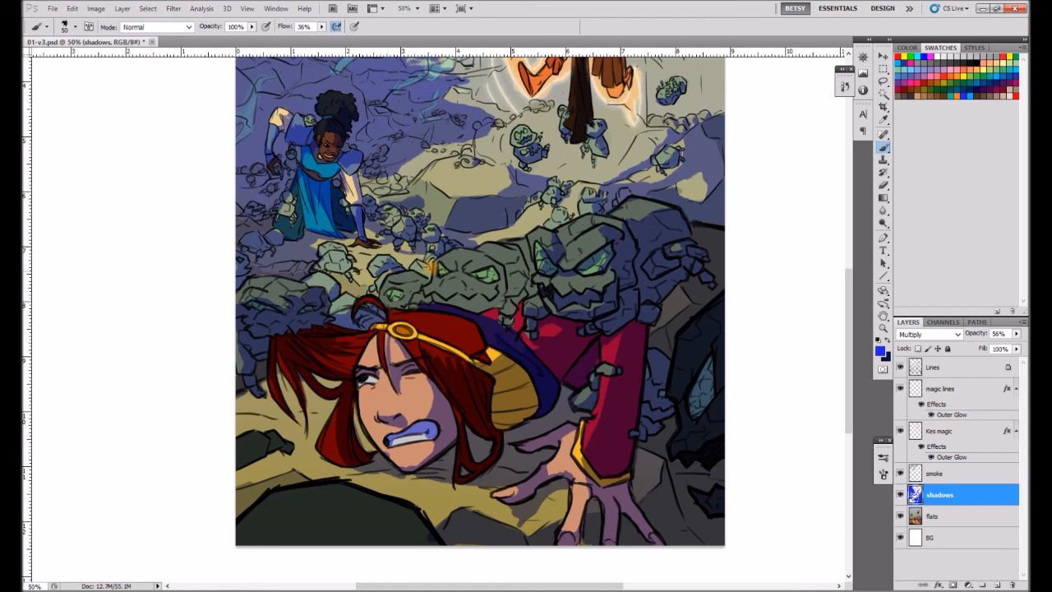
mouse_move(360, 261)
mouse_down()
mouse_move(352, 280)
mouse_move(332, 279)
mouse_up()
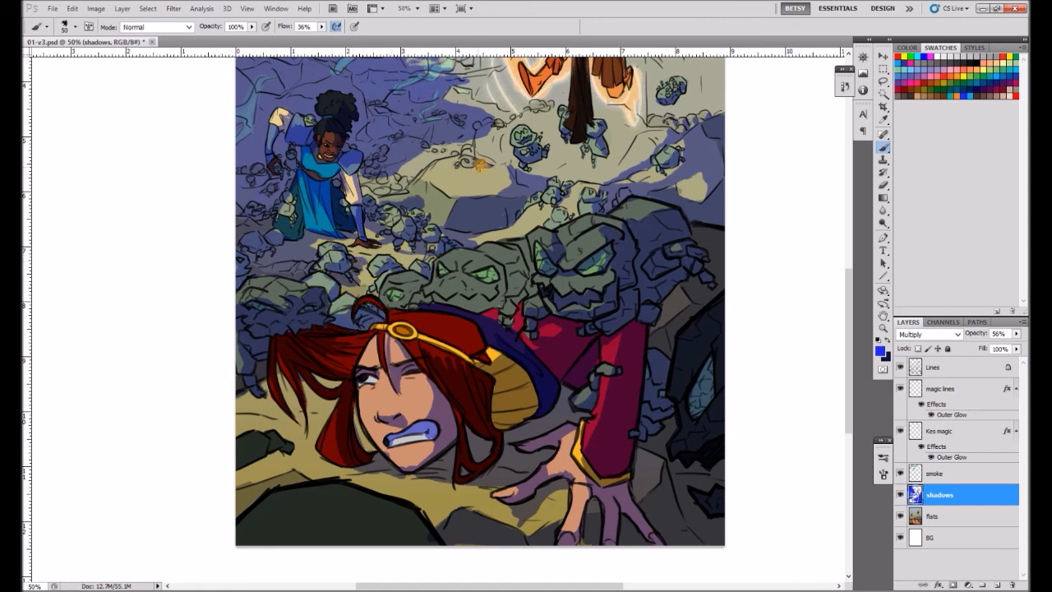
Paint blue shadows on the red-haired woman's hood and cloak, the ground behind her hair and the dark boulder in the lower left foreground.
drag(550, 392, 563, 363)
mouse_move(282, 376)
mouse_down()
mouse_move(285, 439)
mouse_move(278, 391)
mouse_move(236, 376)
mouse_move(295, 398)
mouse_move(257, 404)
mouse_move(294, 413)
mouse_move(277, 447)
mouse_move(296, 429)
mouse_move(236, 484)
mouse_move(264, 456)
mouse_move(324, 520)
mouse_move(268, 511)
mouse_move(435, 509)
mouse_move(318, 490)
mouse_move(382, 466)
mouse_up()
drag(568, 326, 536, 400)
mouse_move(478, 312)
mouse_down()
mouse_move(460, 336)
mouse_move(492, 297)
mouse_move(498, 336)
mouse_move(493, 319)
mouse_up()
key(alt+Tab)
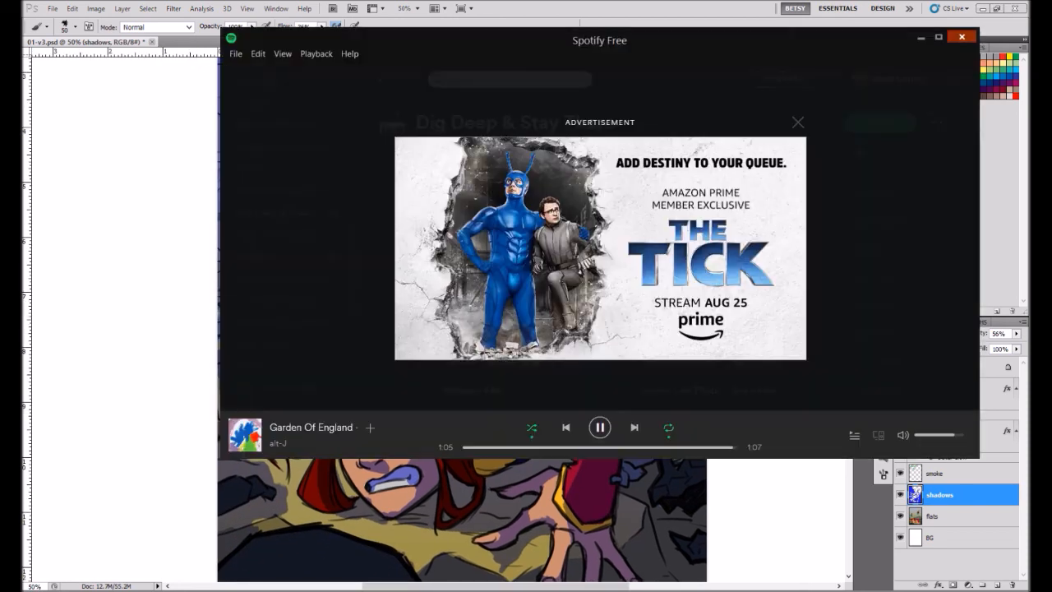
key(alt+Tab)
drag(410, 395, 430, 404)
mouse_move(406, 374)
mouse_down()
mouse_move(470, 404)
mouse_move(464, 387)
mouse_up()
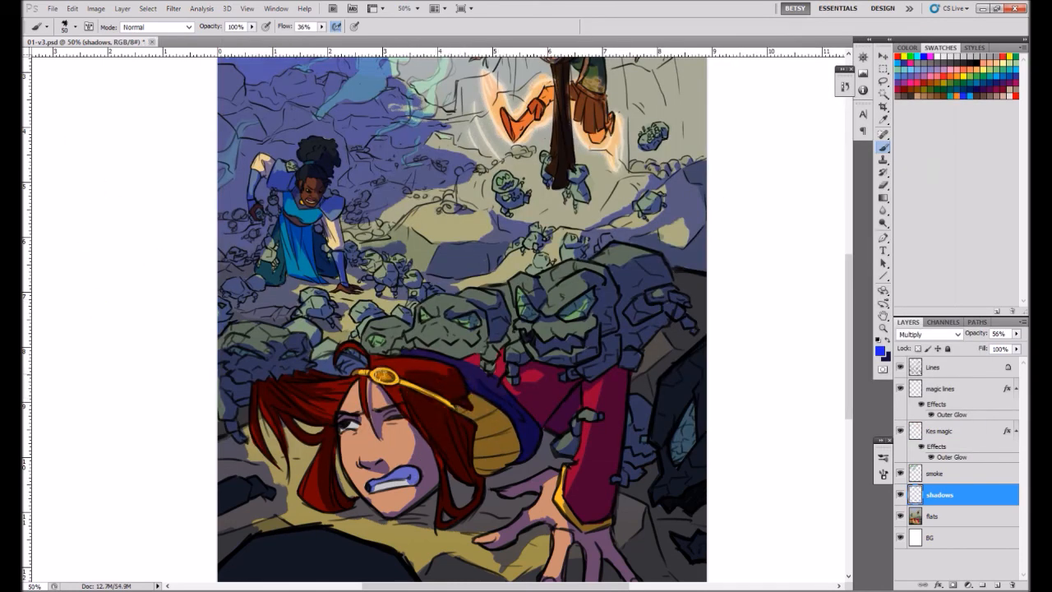
Shade the middle rock creature's face and the red cloak beneath the large creature.
key(shift+alt+r)
key(shift+alt+n)
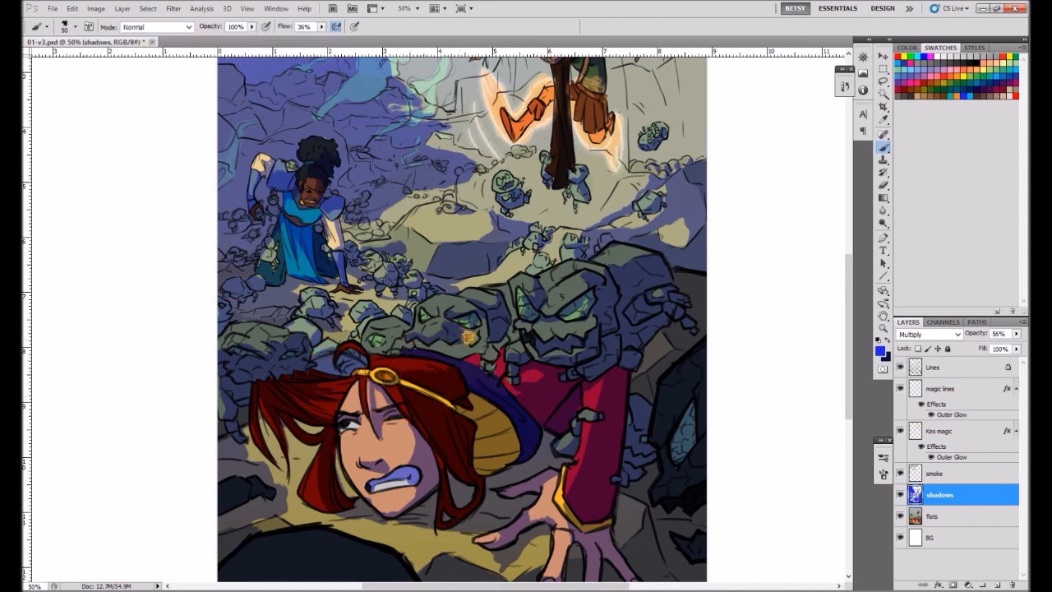
drag(516, 383, 520, 377)
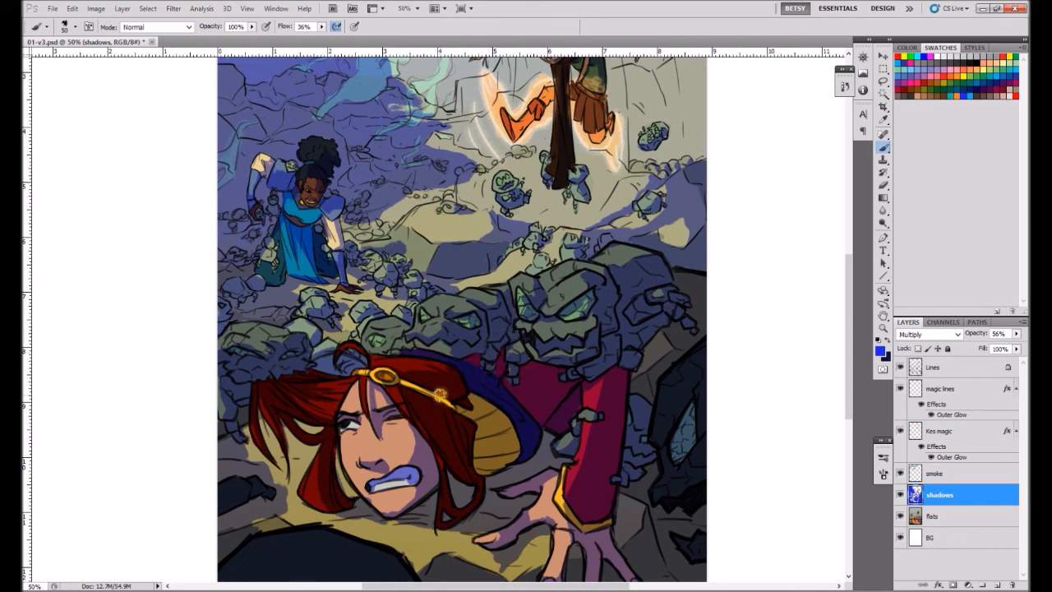
Refine the shadows on the red-haired woman's face and hair, alternating the Brush between Clear and Normal modes.
key(shift+alt+r)
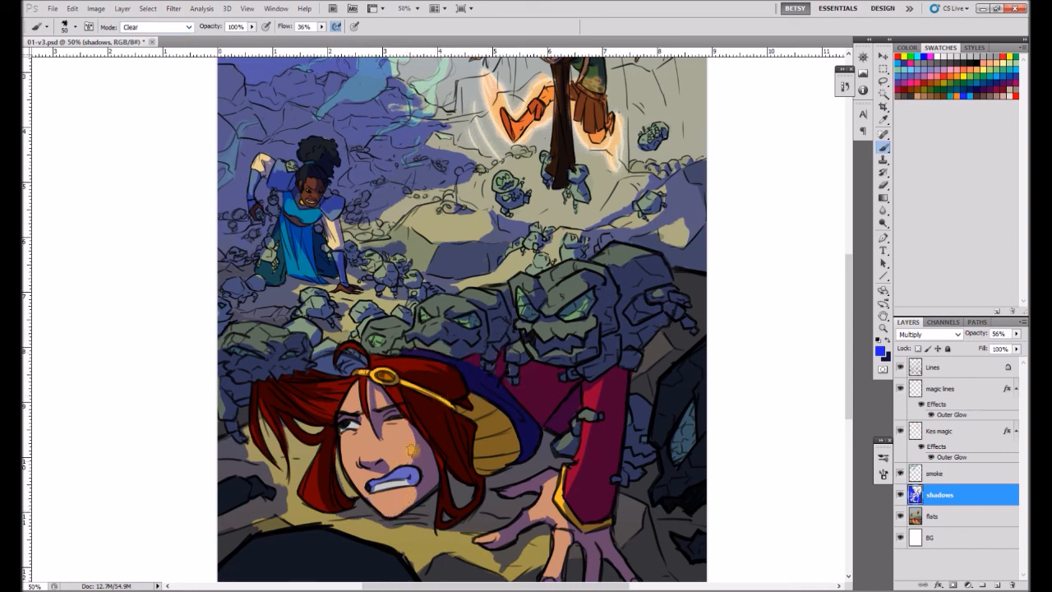
key(shift+alt+n)
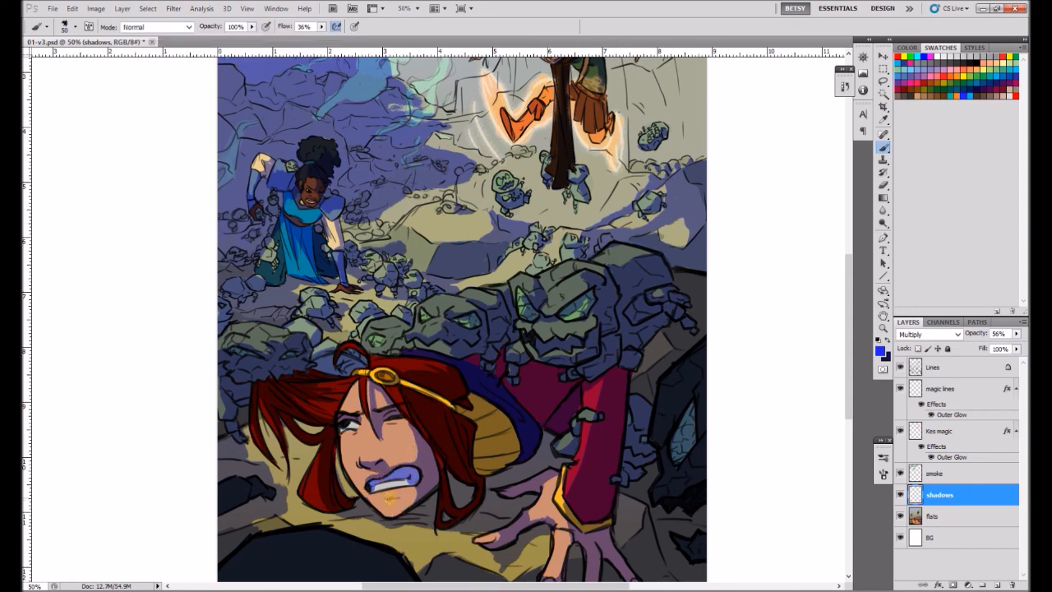
drag(335, 400, 300, 410)
key(shift+alt+r)
drag(338, 374, 302, 386)
drag(526, 286, 482, 236)
scroll(482, 236, up, 5)
key(shift+alt+n)
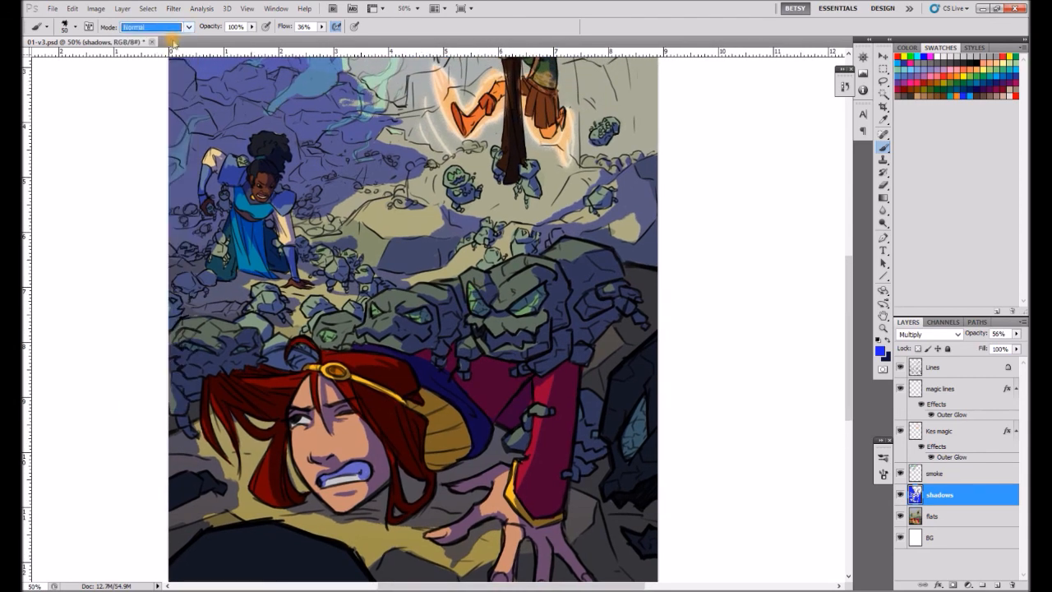
key(ctrl+z)
Paint soft shadows on the cliffs behind the flying character with the Brush at 39% opacity.
key(3)
key(9)
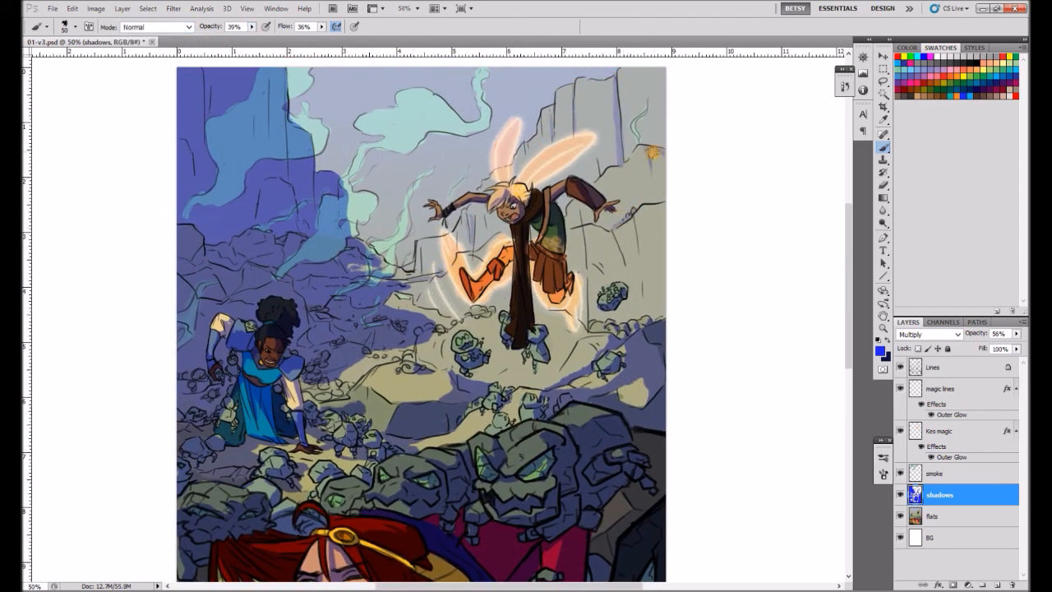
drag(652, 152, 651, 204)
drag(587, 228, 594, 283)
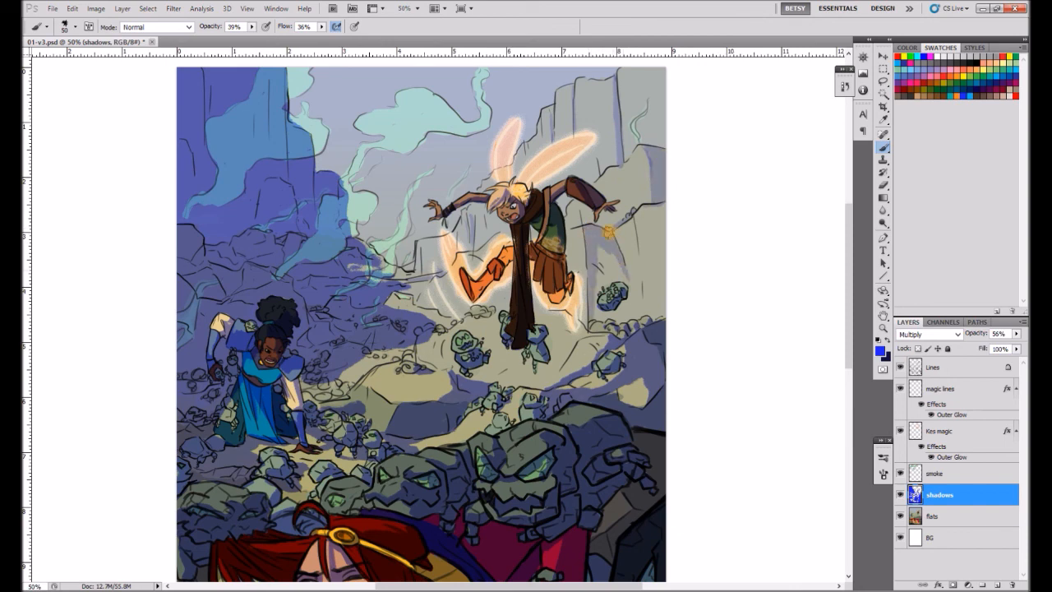
drag(609, 232, 611, 277)
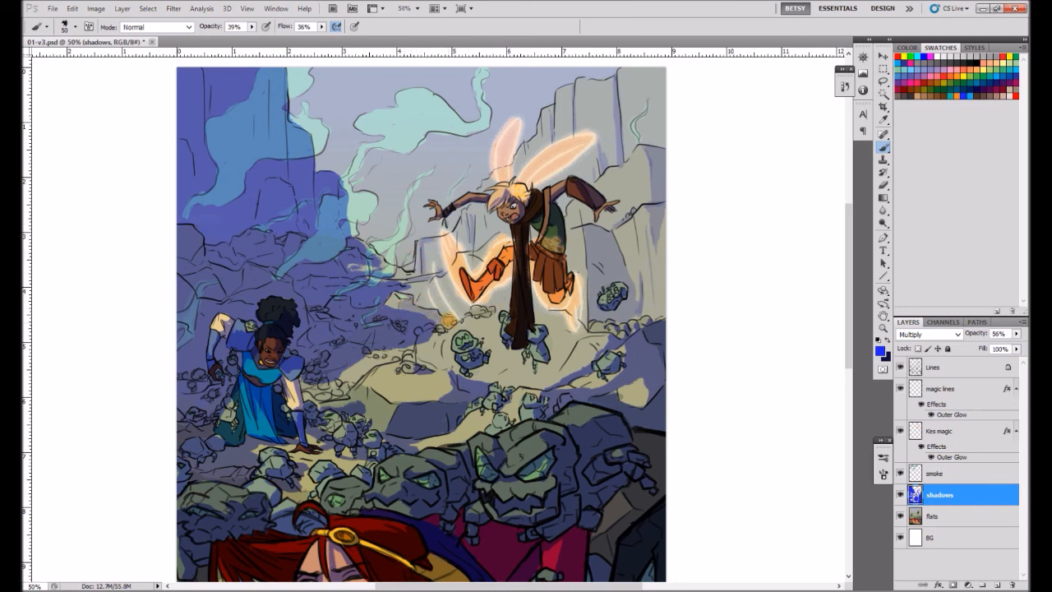
Add soft 39% shadows to the ground below the flying character and around the kneeling woman in blue.
drag(581, 330, 527, 382)
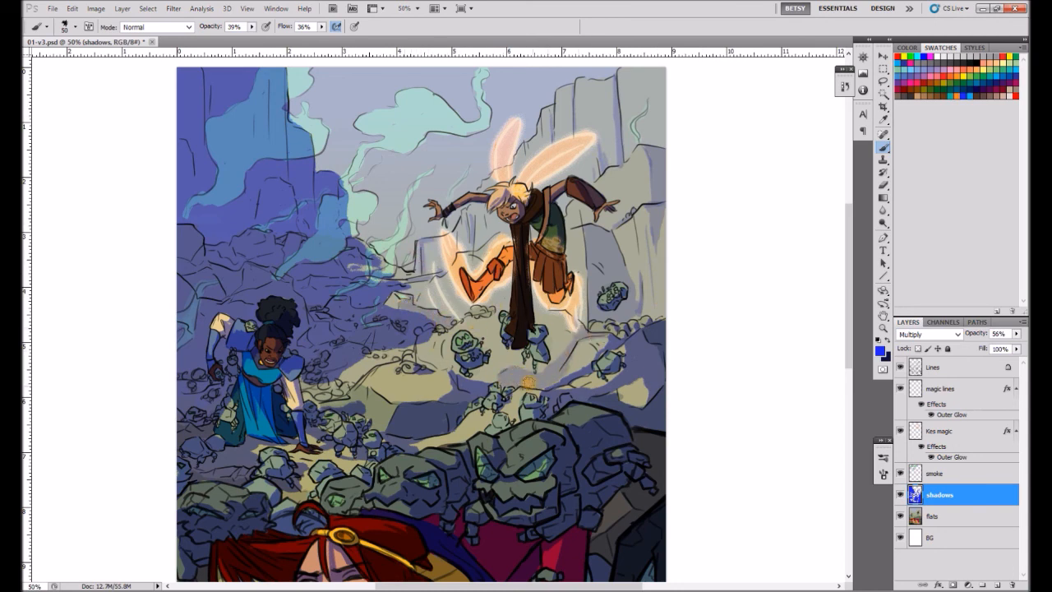
drag(475, 314, 452, 370)
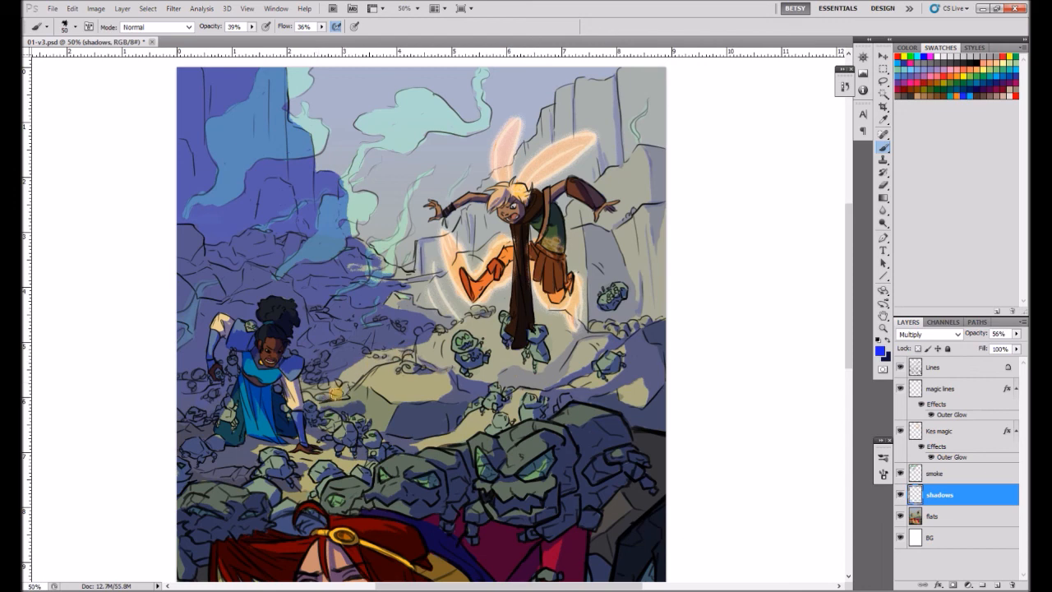
drag(336, 394, 355, 386)
drag(267, 430, 256, 393)
Clear the shadow over the smoke clouds with the Brush in Clear mode, then restore Normal mode at 27% opacity.
click(883, 329)
alt+click(504, 395)
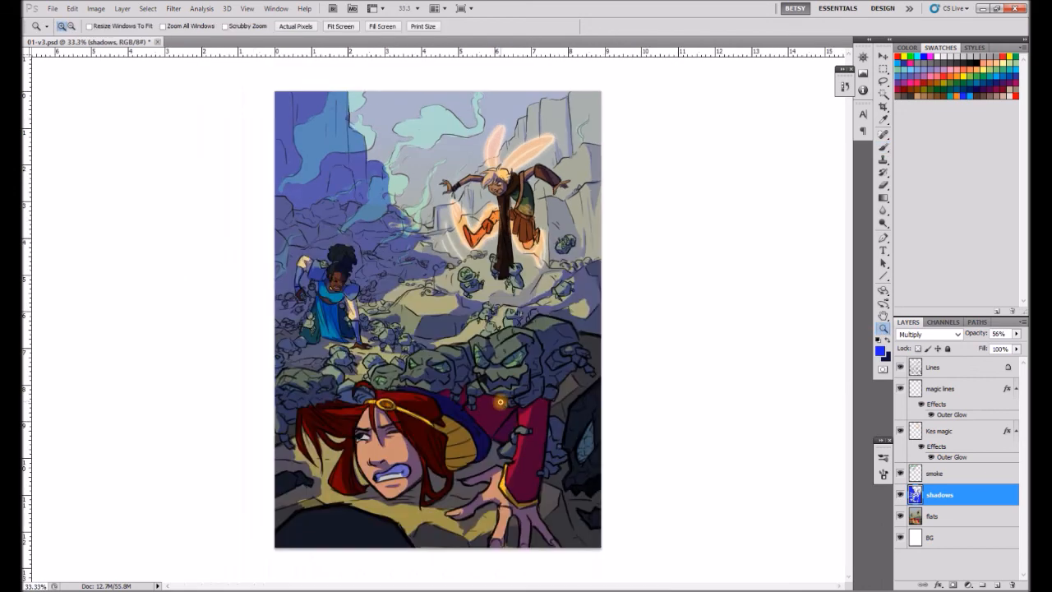
click(884, 147)
click(188, 27)
click(152, 67)
click(252, 27)
click(272, 40)
click(333, 142)
mouse_move(304, 141)
mouse_down()
mouse_move(338, 103)
mouse_move(339, 138)
mouse_move(393, 189)
mouse_move(372, 199)
mouse_move(418, 212)
mouse_up()
click(188, 28)
click(144, 29)
click(252, 27)
click(235, 40)
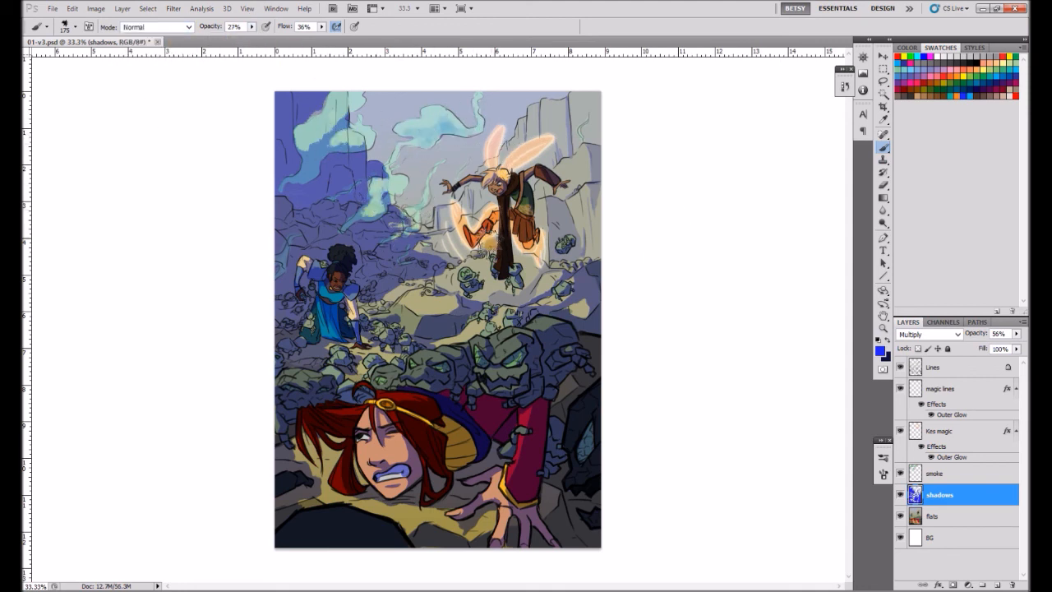
Set up the Gradient tool with a dark green foreground and a dark blue background colour.
click(884, 198)
click(881, 351)
click(652, 266)
click(610, 280)
click(756, 167)
click(887, 357)
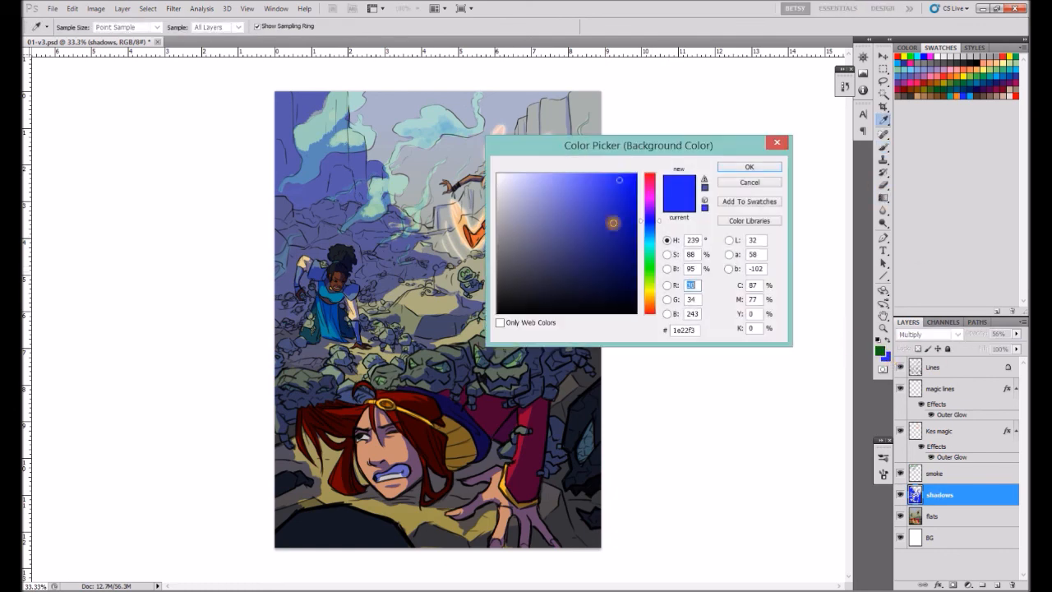
click(618, 247)
click(756, 167)
Try the green-to-blue gradient on the shadows layer with the layer opacity lowered to 40%.
click(1016, 334)
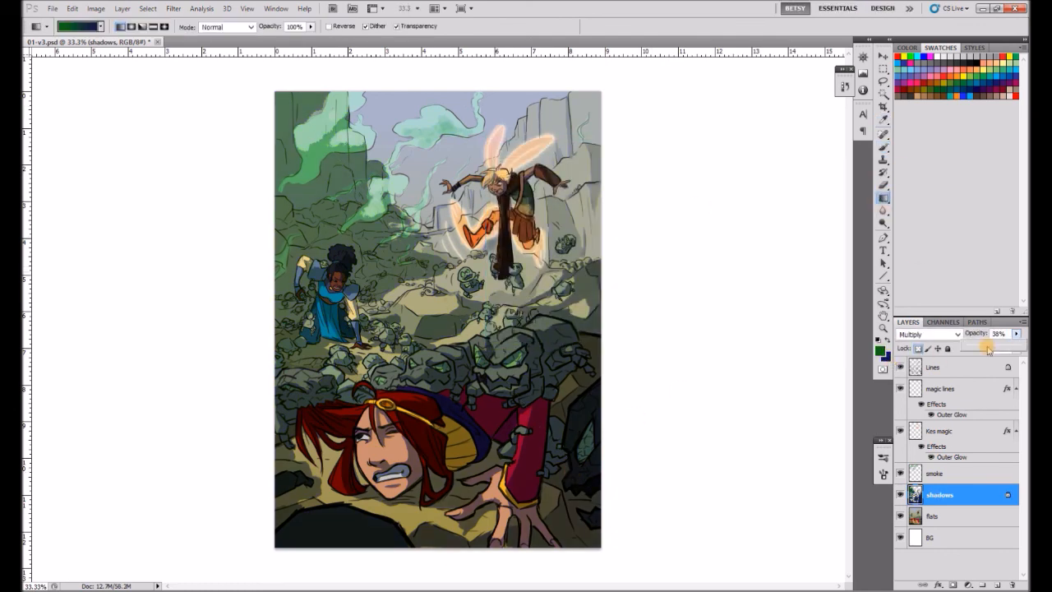
drag(997, 348, 991, 349)
click(955, 470)
click(952, 494)
click(887, 341)
key(b)
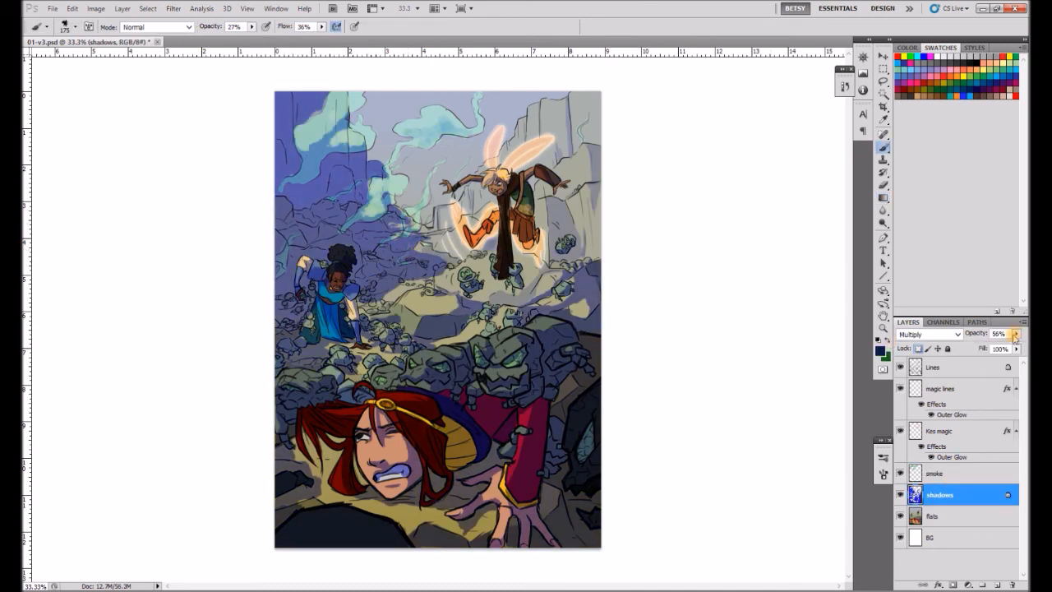
Recolour the shadows layer with a diagonal gradient from a darker green to dark blue and lower its opacity to 45%.
click(881, 351)
click(612, 281)
click(756, 167)
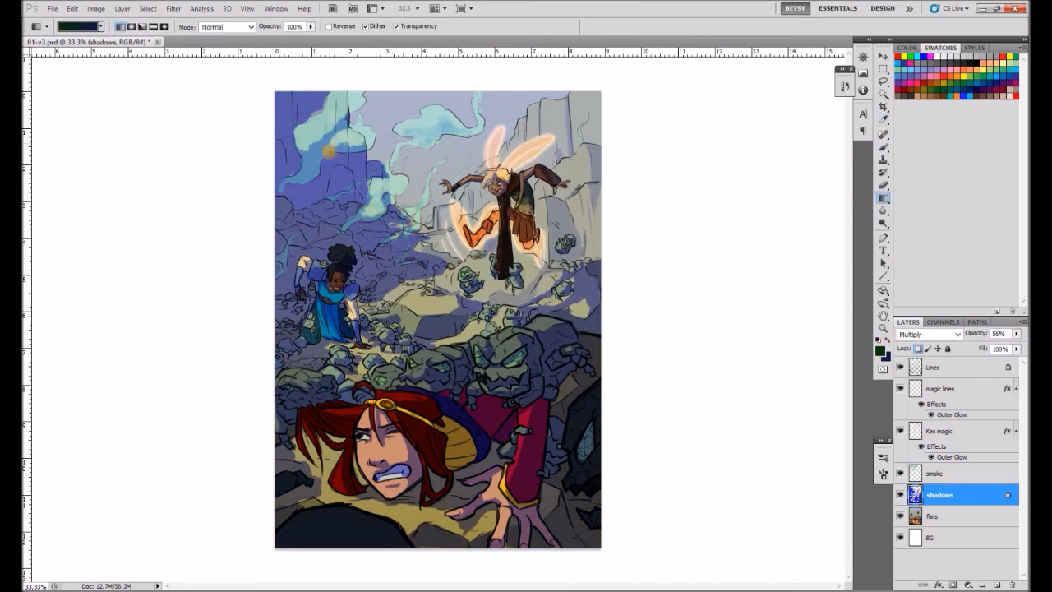
drag(329, 150, 582, 403)
click(1016, 334)
drag(994, 349, 989, 347)
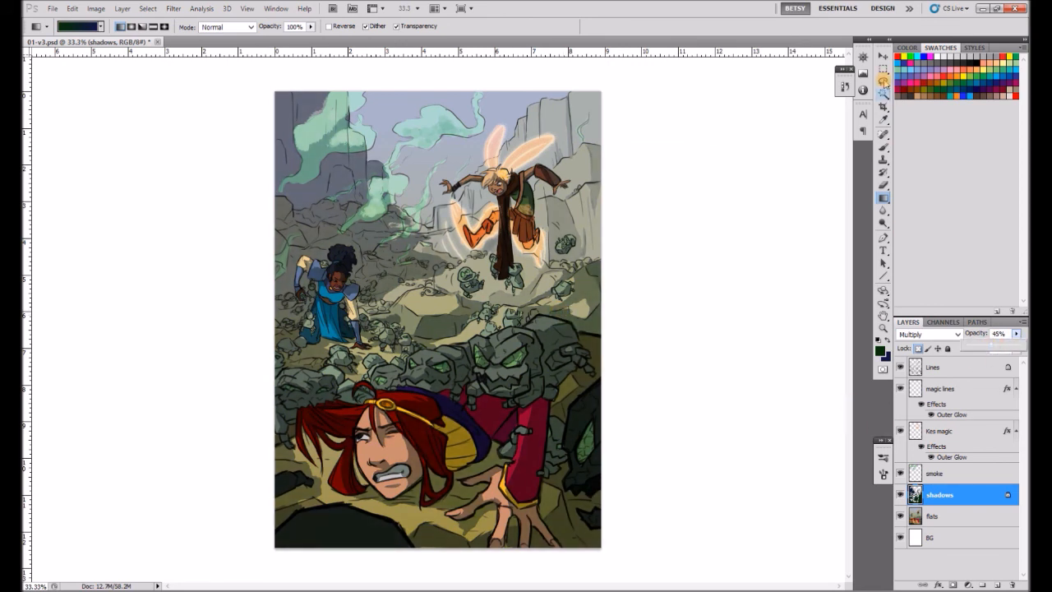
Paint a white speech balloon with a tail toward the flying character on a new layer and nudge it into place.
key(m)
key(ctrl+shift+alt+n)
click(884, 147)
click(943, 56)
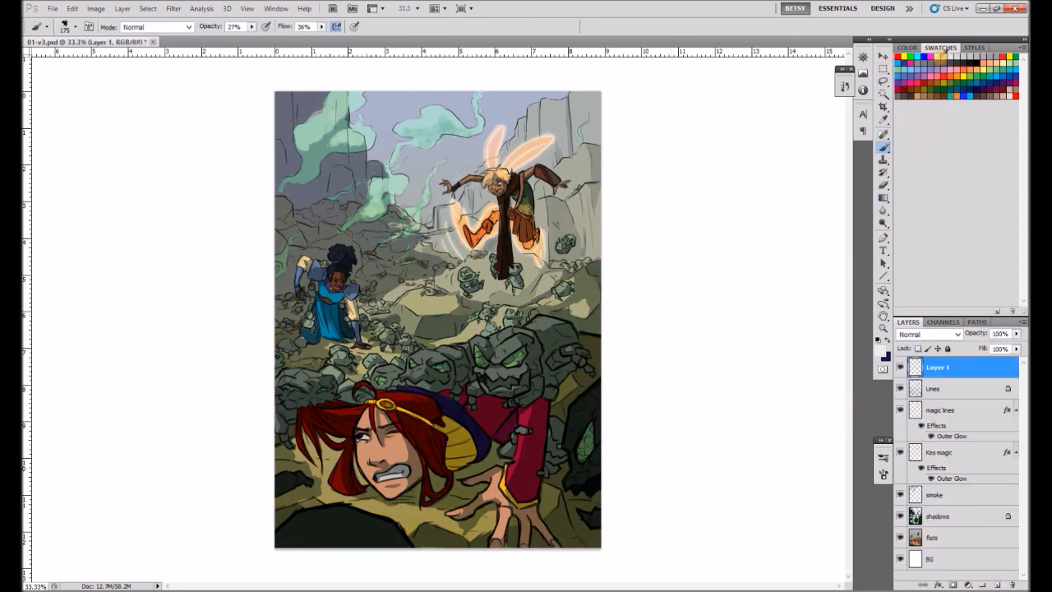
key(ctrl+z)
mouse_move(432, 150)
mouse_down()
mouse_move(411, 155)
mouse_move(436, 156)
mouse_up()
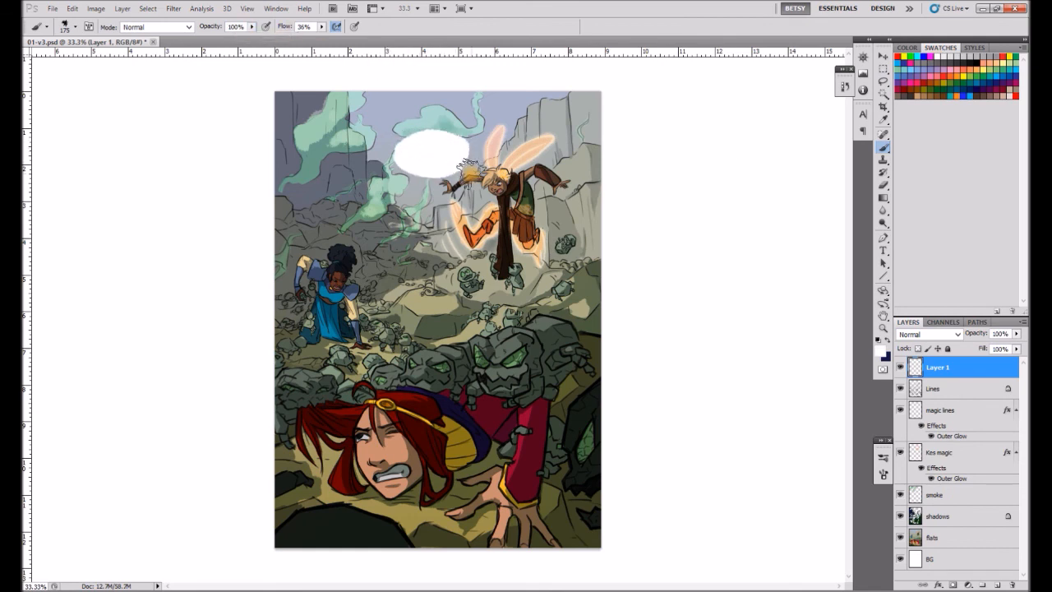
key([)
key([)
key([)
key([)
key([)
key([)
key([)
key([)
key([)
key([)
key([)
click(884, 56)
drag(457, 161, 452, 164)
Duplicate the balloon beneath the white one, fill the copy dark red and paint its rim with a size 35 Brush.
drag(945, 367, 946, 398)
click(958, 98)
click(72, 8)
click(84, 207)
key(Return)
click(883, 69)
key(b)
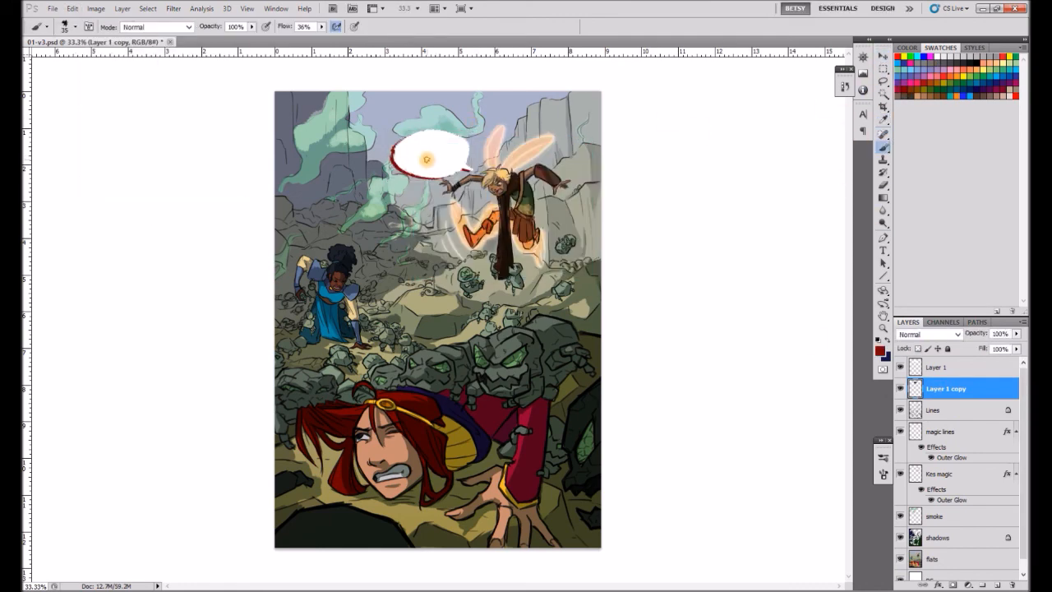
mouse_move(397, 162)
mouse_down()
mouse_move(464, 172)
mouse_move(444, 149)
mouse_up()
Move the balloon slightly higher and thicken the dark red rim around it with a size 70 Brush.
key(v)
shift+click(946, 368)
drag(486, 117, 488, 122)
key(Return)
key(b)
ctrl+click(933, 367)
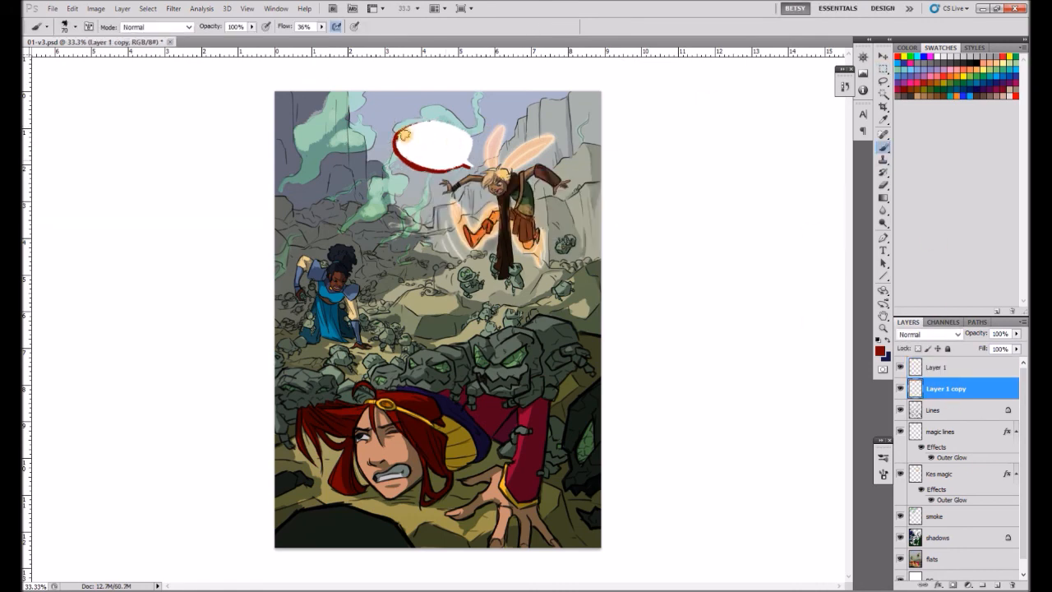
click(933, 367)
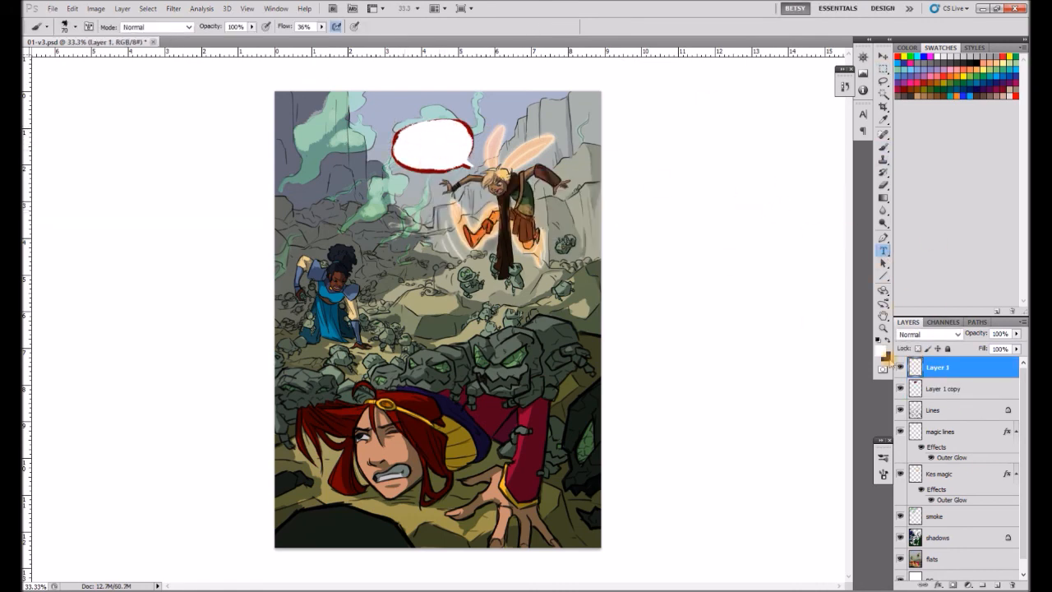
Add a black 24 pt text box inside the speech balloon reading "Get off of me".
click(885, 353)
click(749, 167)
drag(403, 131, 461, 158)
click(267, 26)
click(265, 158)
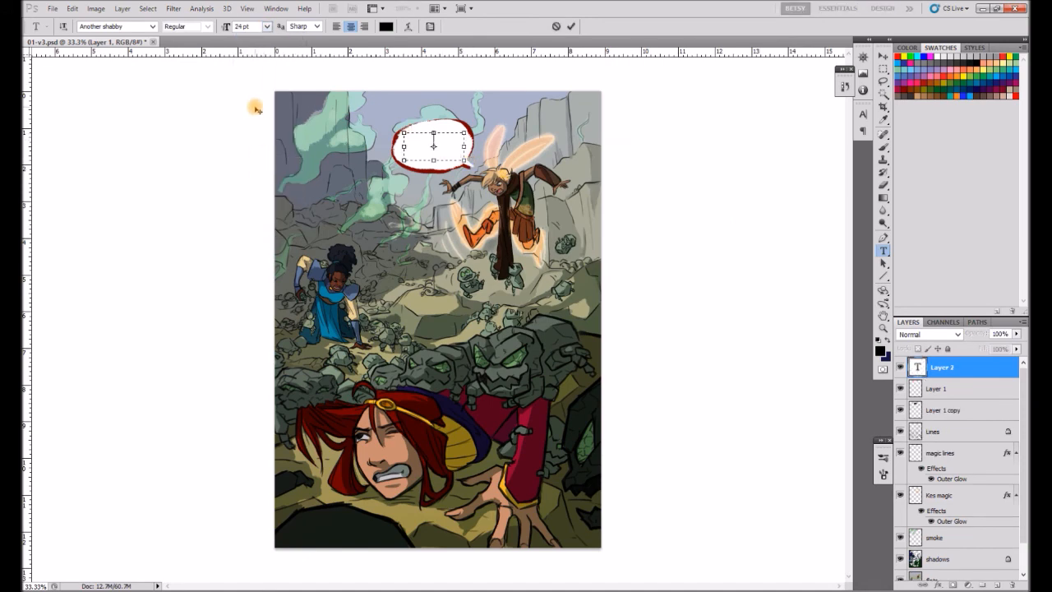
text(Get off of me)
Browse several fonts for the balloon text and set it to SP Arch Rival.
key(ctrl+a)
click(153, 27)
drag(287, 66, 287, 268)
click(234, 238)
click(153, 27)
click(228, 60)
click(153, 27)
click(150, 49)
click(154, 27)
click(287, 38)
click(228, 99)
Shorten the balloon text to "Get off," and commit it.
click(453, 162)
key(BackSpace)
key(BackSpace)
key(BackSpace)
key(BackSpace)
key(BackSpace)
key(BackSpace)
text(, YOU)
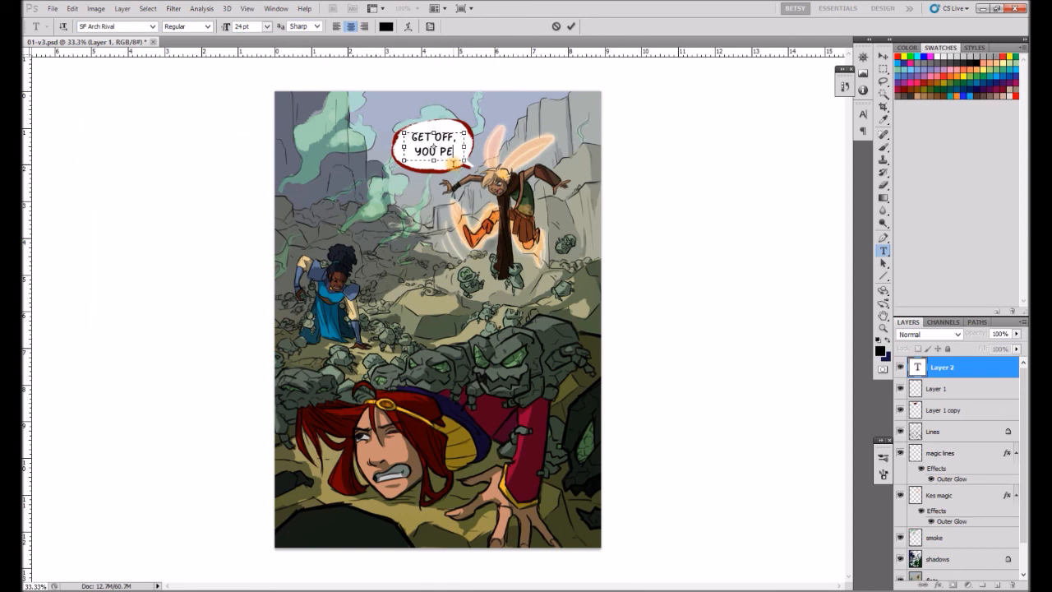
click(884, 69)
Open oscar.psd as a lettering reference and return to 01-v3.psd.
click(52, 9)
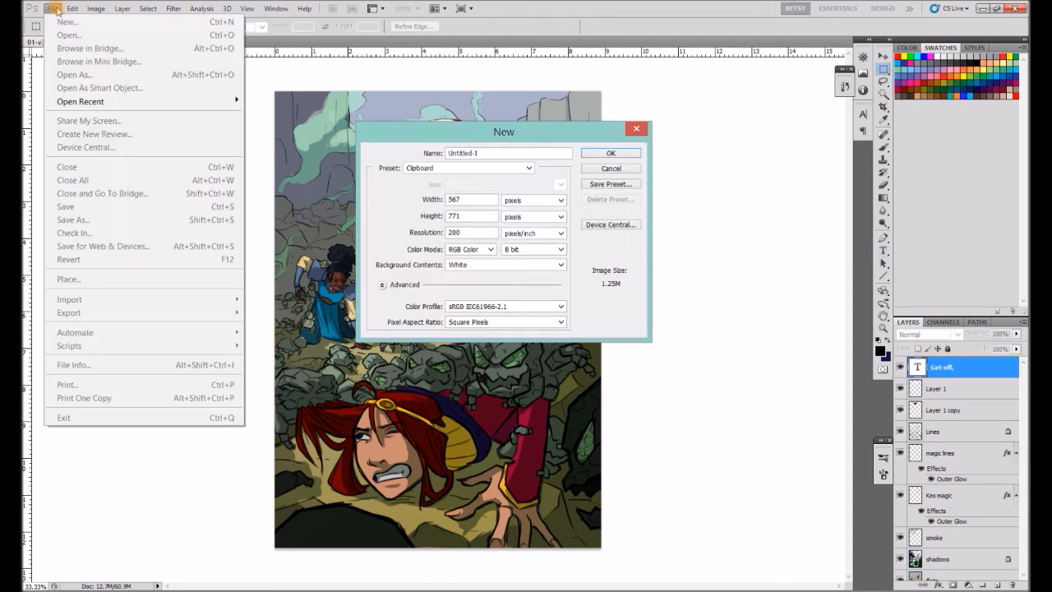
click(52, 28)
click(877, 389)
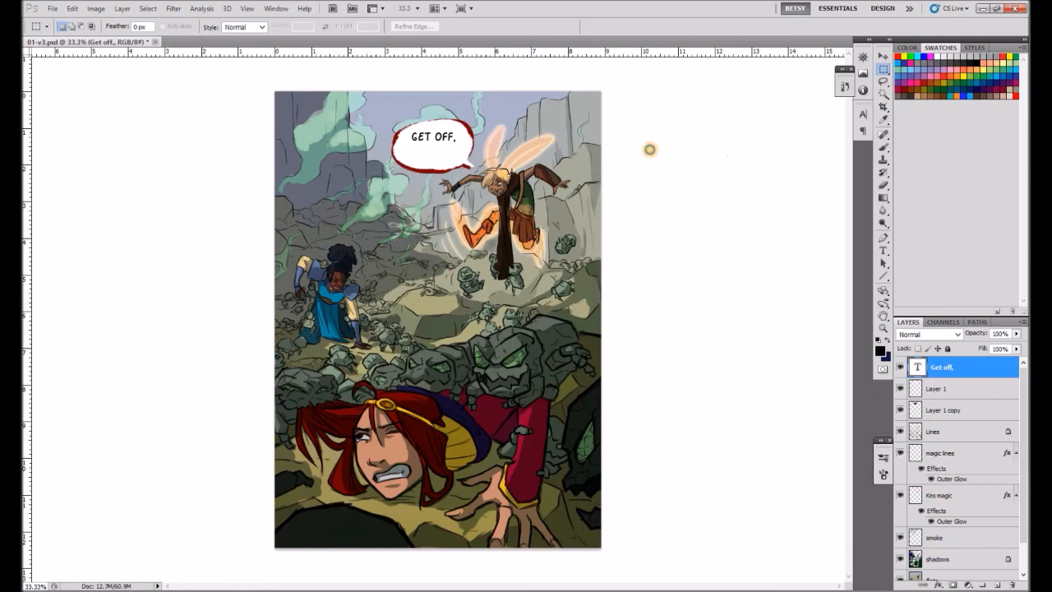
click(90, 42)
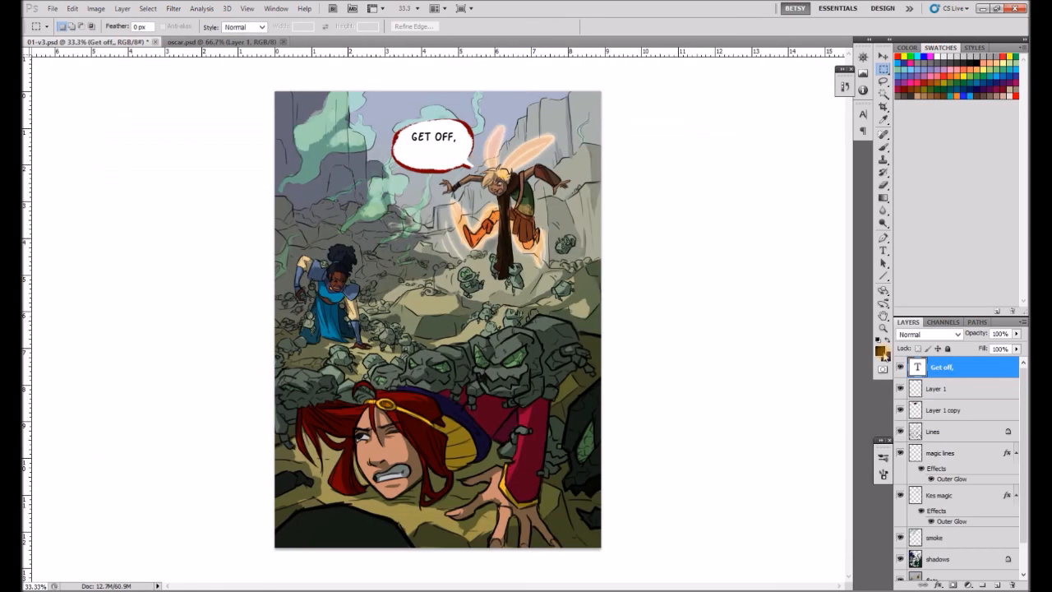
Set the balloon text size to 30 pt.
double_click(918, 366)
click(273, 29)
click(268, 179)
click(884, 69)
Copy a rectangular area with the caption boxes from oscar.psd and paste it into 01-v3.psd.
click(207, 43)
mouse_move(321, 168)
mouse_down()
mouse_move(558, 376)
mouse_move(578, 375)
mouse_up()
key(ctrl+c)
click(131, 42)
key(ctrl+v)
Move the pasted caption panel to the page's right edge and enlarge it to span the page's width.
click(884, 56)
drag(503, 268, 602, 188)
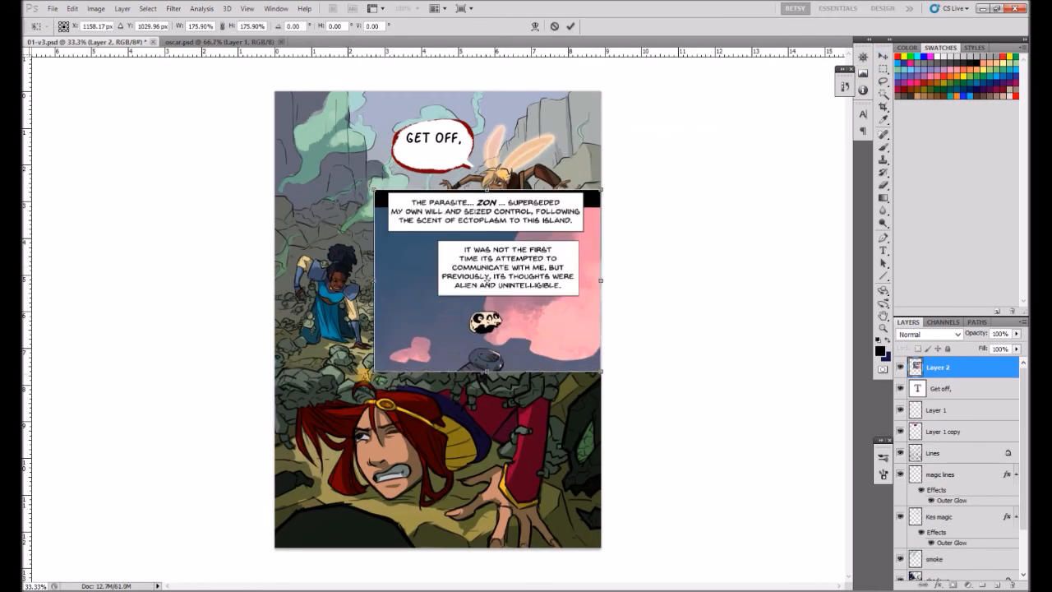
drag(376, 371, 261, 443)
key(Return)
Change the balloon text's font to DigitalStrip BB, widen its text box and adjust the font size.
double_click(918, 389)
click(154, 28)
drag(286, 291, 285, 108)
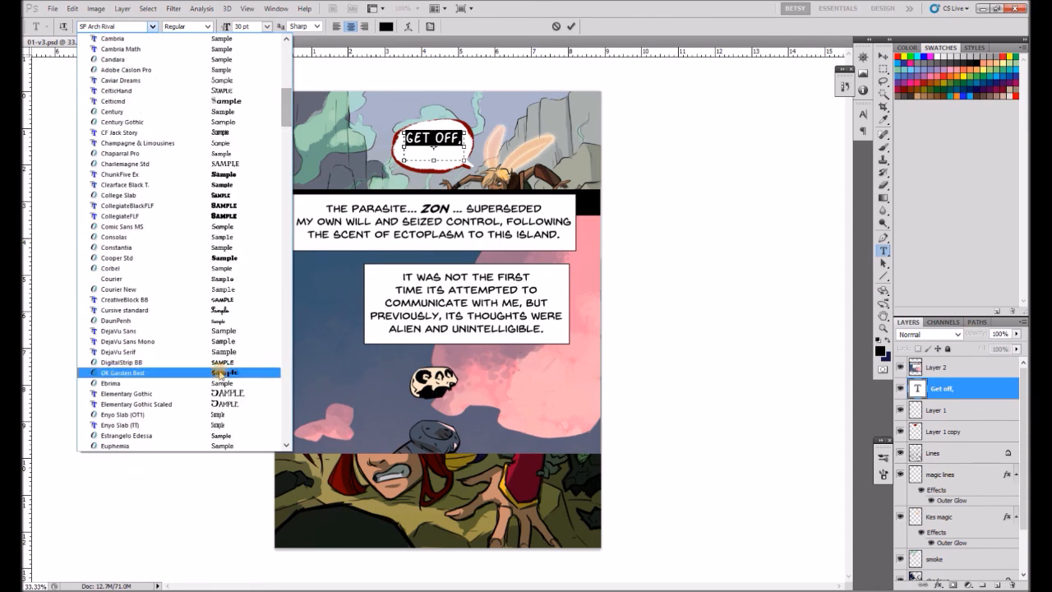
click(223, 363)
drag(465, 160, 479, 161)
click(267, 27)
click(265, 176)
click(884, 69)
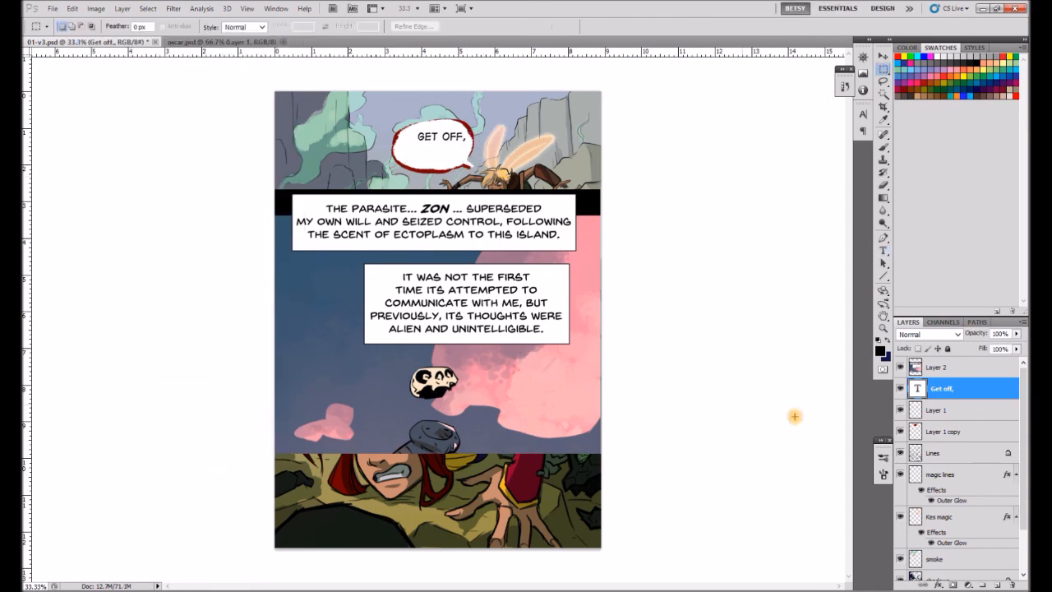
Delete the pasted caption panel layer and nudge the balloon text slightly to the left.
click(937, 368)
key(Delete)
key(v)
drag(454, 137, 447, 136)
Set the leading of the balloon text to 24 pt.
click(884, 251)
click(459, 136)
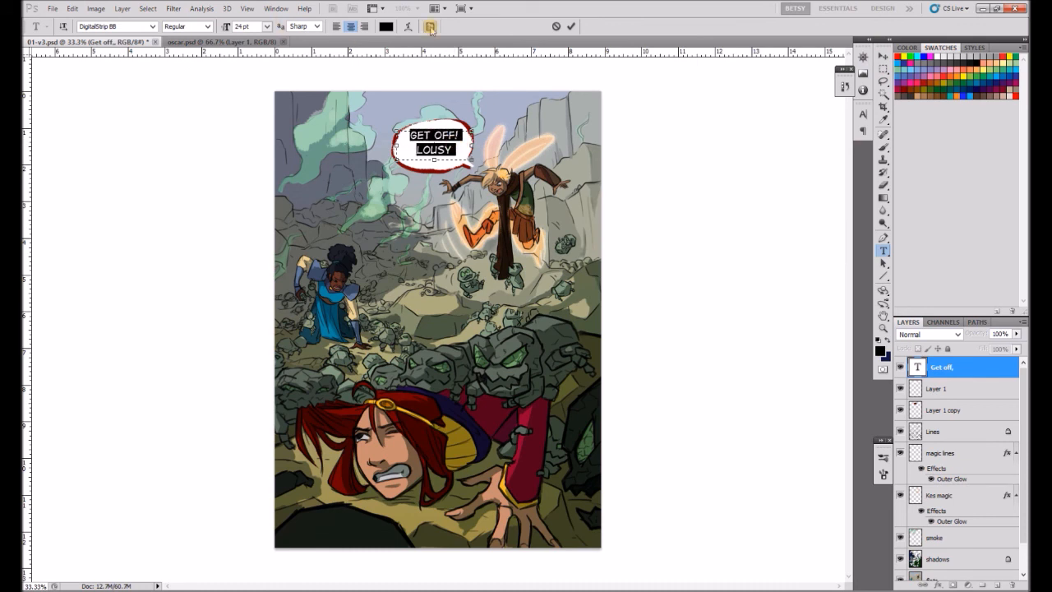
click(429, 27)
click(843, 141)
click(827, 272)
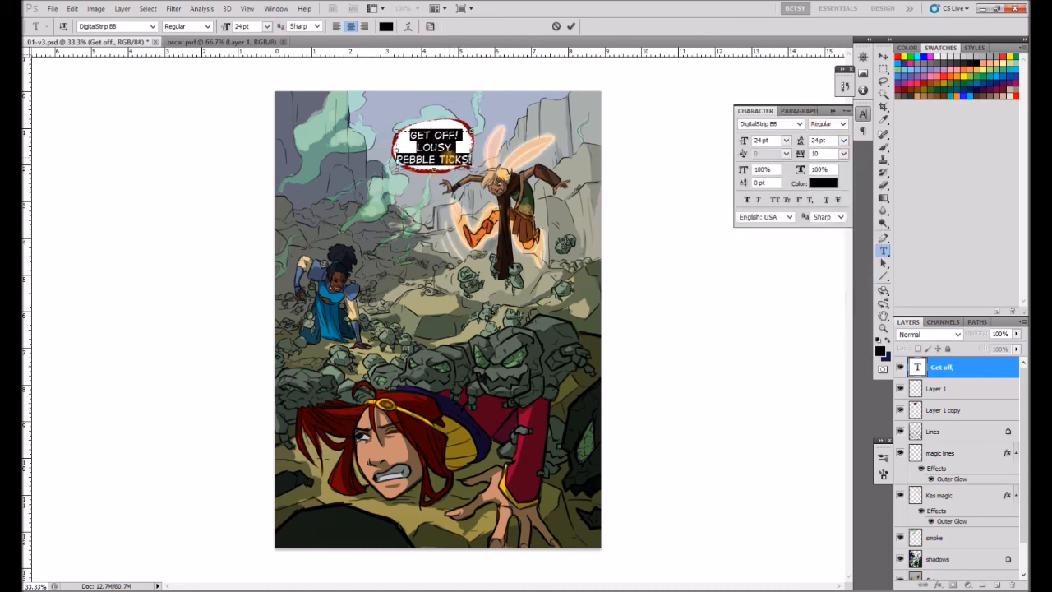
Remove "GET OFF!" from the balloon text and replace "LOUSY" with "CREEPY".
click(447, 158)
drag(460, 135, 331, 145)
key(ctrl+x)
click(418, 146)
key(BackSpace)
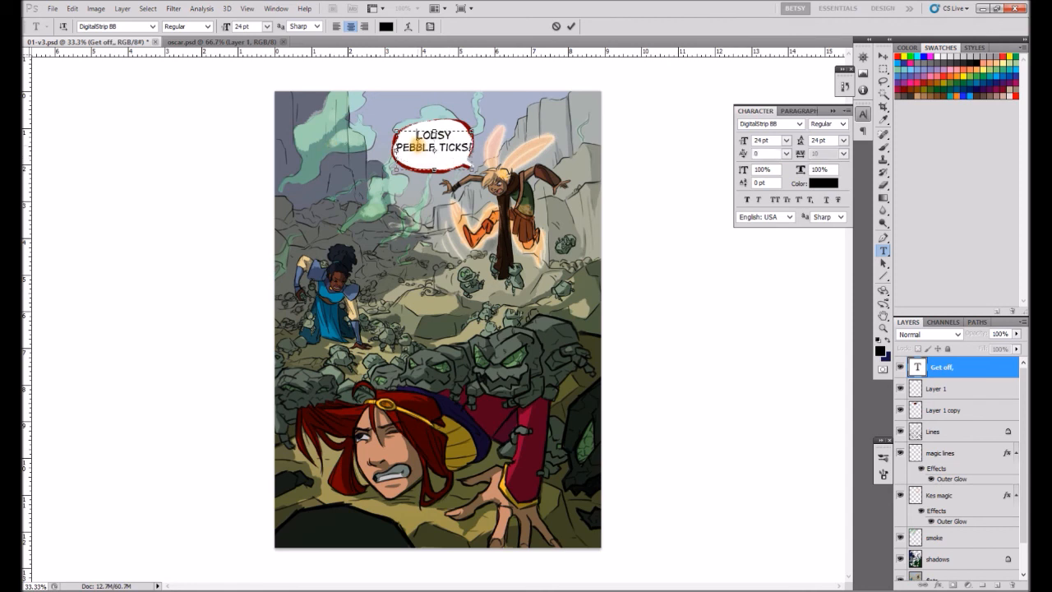
key(shift+End)
text(CREEPY)
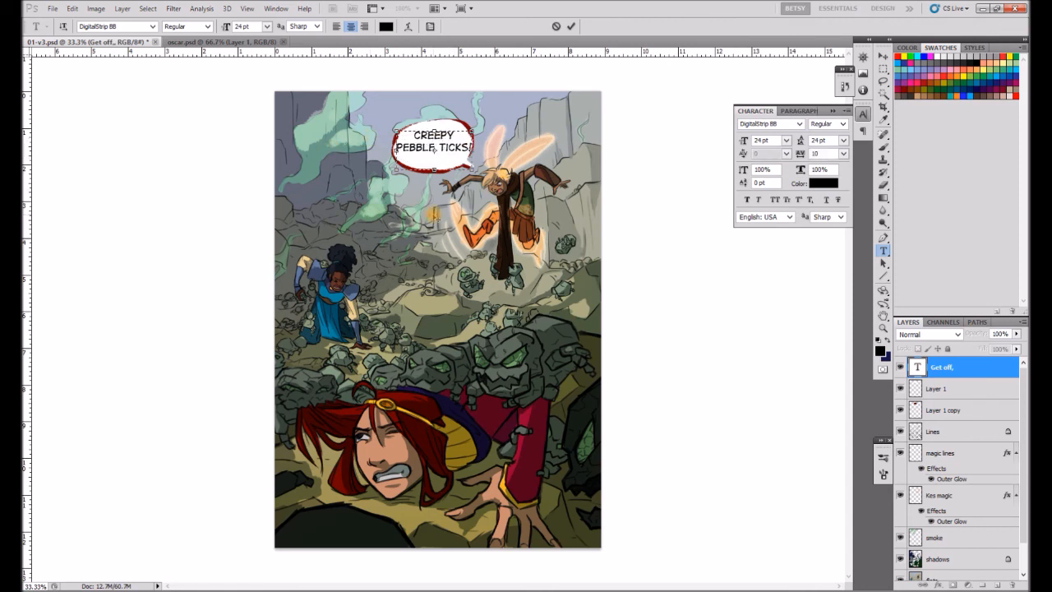
Replace the balloon text with "QUIT TOUCH-ING ME, YOU CREEPERS!" and make its text box taller.
key(ctrl+a)
key(BackSpace)
text(QUIT TOUCH-ING ME!)
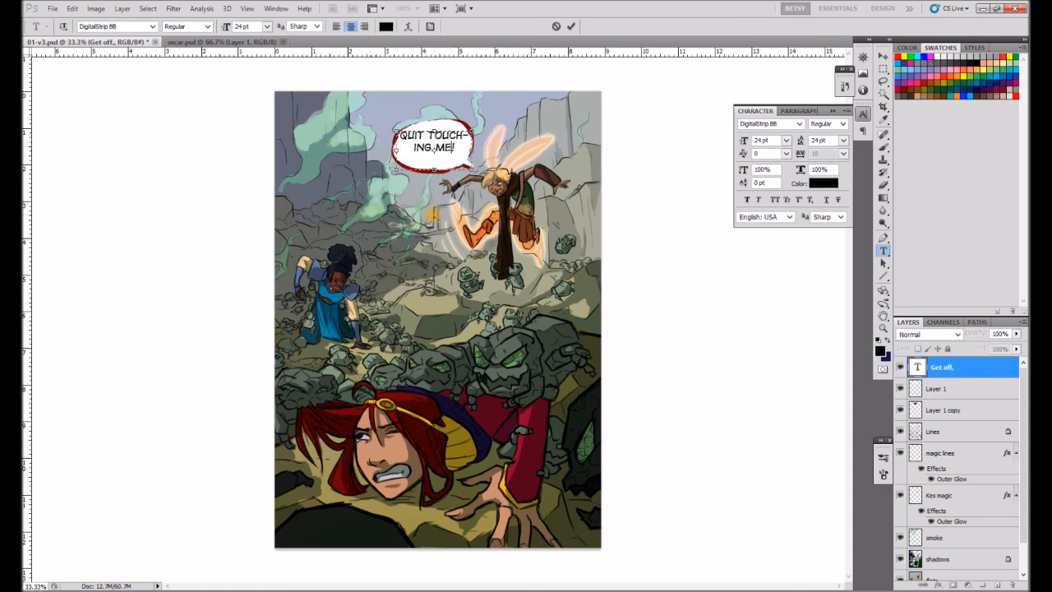
mouse_move(473, 170)
mouse_down()
mouse_move(492, 176)
mouse_move(473, 180)
mouse_up()
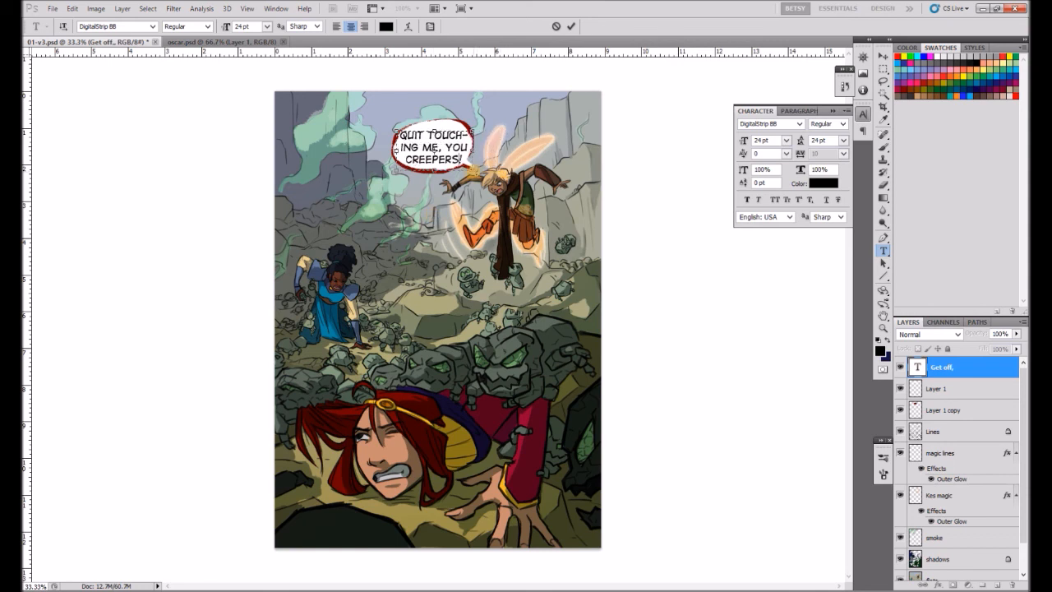
Reword the balloon text to "GET OFF, YA CREEPERS!".
drag(440, 147, 385, 126)
text(GET OFF)
mouse_move(455, 136)
mouse_down()
mouse_move(474, 137)
mouse_move(451, 153)
mouse_up()
text(a)
click(887, 70)
Paint two white balloons on Layer 1, one in the page's lower-left corner and one mid-page beside the woman in blue.
click(884, 148)
alt+click(450, 127)
click(939, 389)
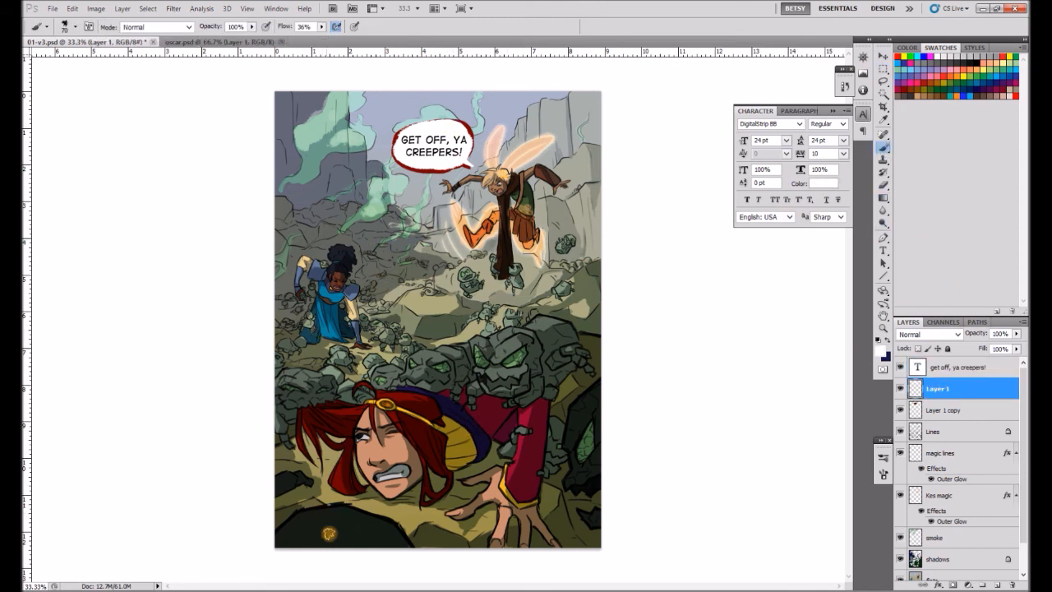
drag(329, 533, 337, 522)
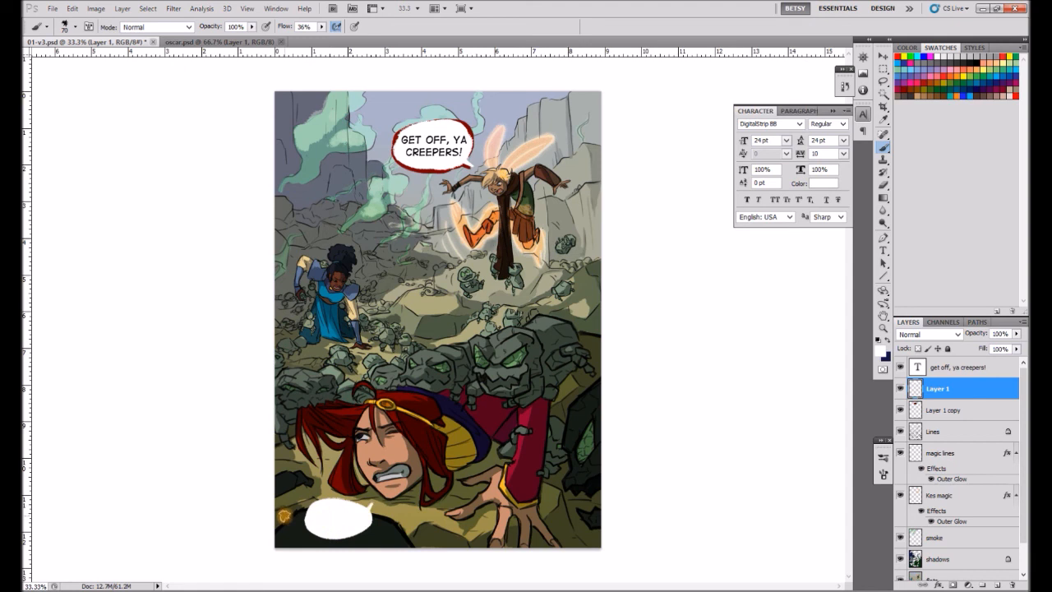
drag(449, 318, 419, 316)
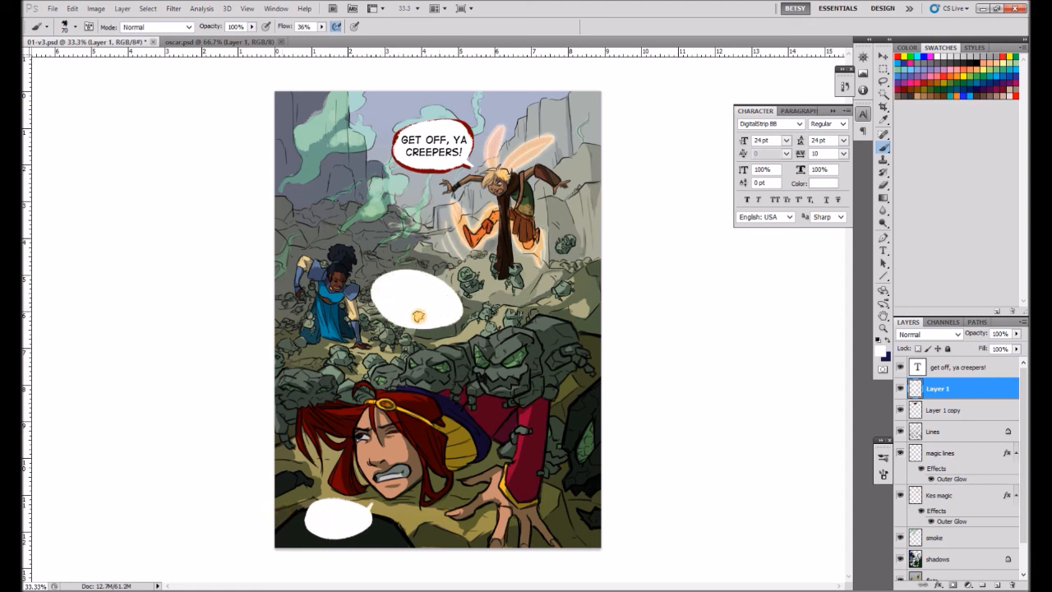
mouse_move(393, 277)
mouse_down()
mouse_move(406, 272)
mouse_move(383, 280)
mouse_up()
Duplicate the lettering into the middle balloon and change it to "IT SEEMS WE ARE SURPRISINGLY OUTNUMBERED.".
click(884, 57)
ctrl+click(448, 148)
drag(448, 148, 432, 313)
key(t)
key(Return)
text(I MUST AGREE WITH)
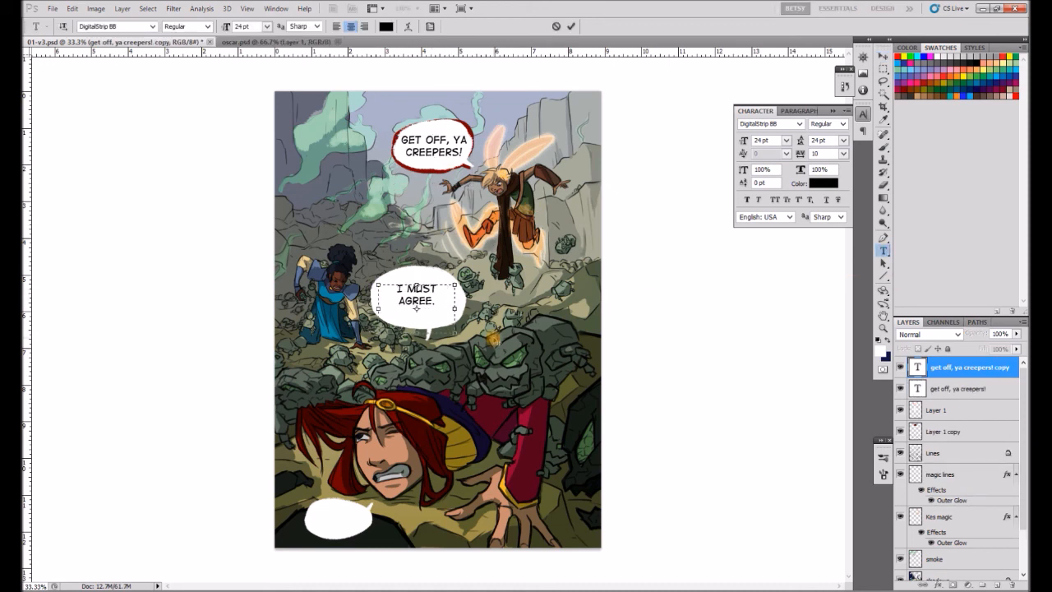
text(E ARE SURPRISINGLY OUTNUMBERED)
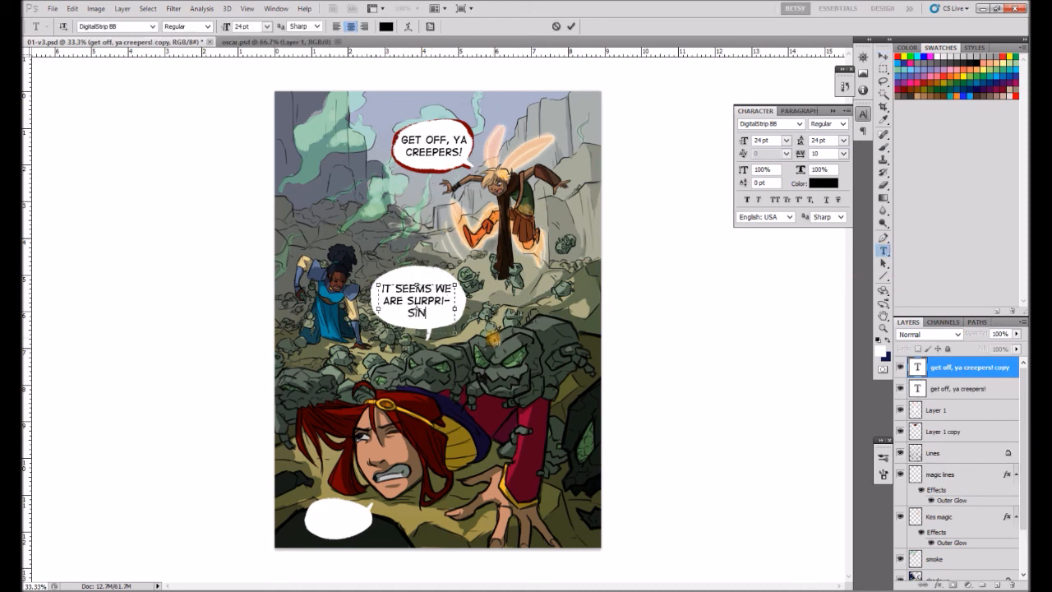
Turn off hyphenation for the middle balloon's text, widen its text box and break the line after "WE".
click(799, 111)
click(743, 187)
click(756, 111)
drag(378, 333, 360, 331)
click(430, 289)
key(Return)
drag(455, 330, 456, 294)
key(ctrl+Return)
Widen the middle white balloon on Layer 1 on both sides so it surrounds the text.
key(v)
click(938, 410)
key(b)
mouse_move(399, 278)
mouse_down()
mouse_move(371, 314)
mouse_move(403, 324)
mouse_up()
drag(470, 317, 462, 281)
Try a black 10 px Stroke effect positioned at Center on Layer 1.
click(938, 584)
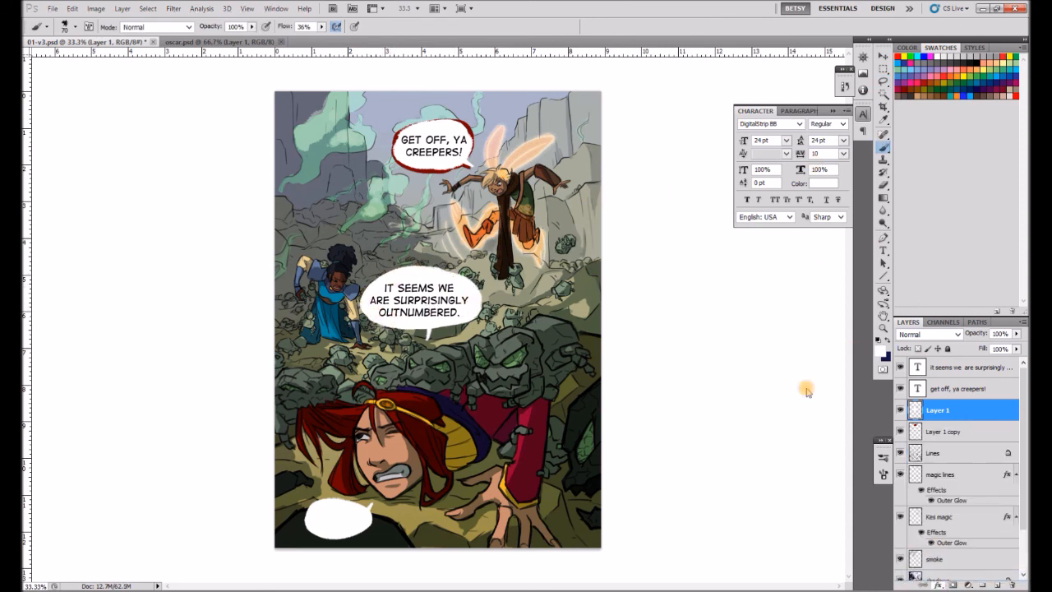
click(934, 550)
drag(673, 215, 676, 215)
click(697, 228)
click(681, 252)
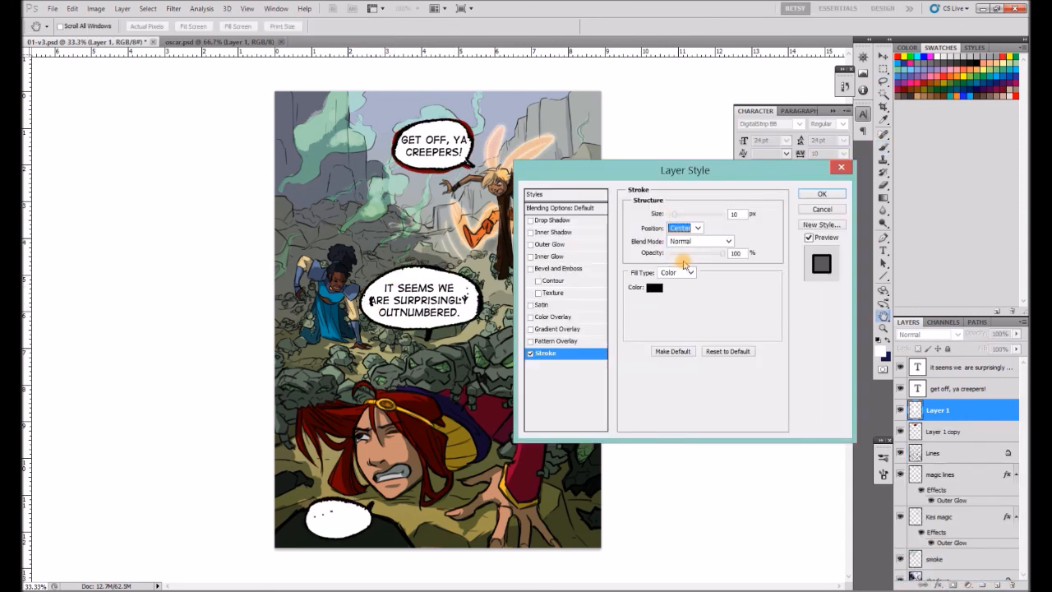
key(Return)
Trim the middle balloon's tail with the brush in Clear mode and enlarge the balloon in Normal mode.
key(shift+alt+r)
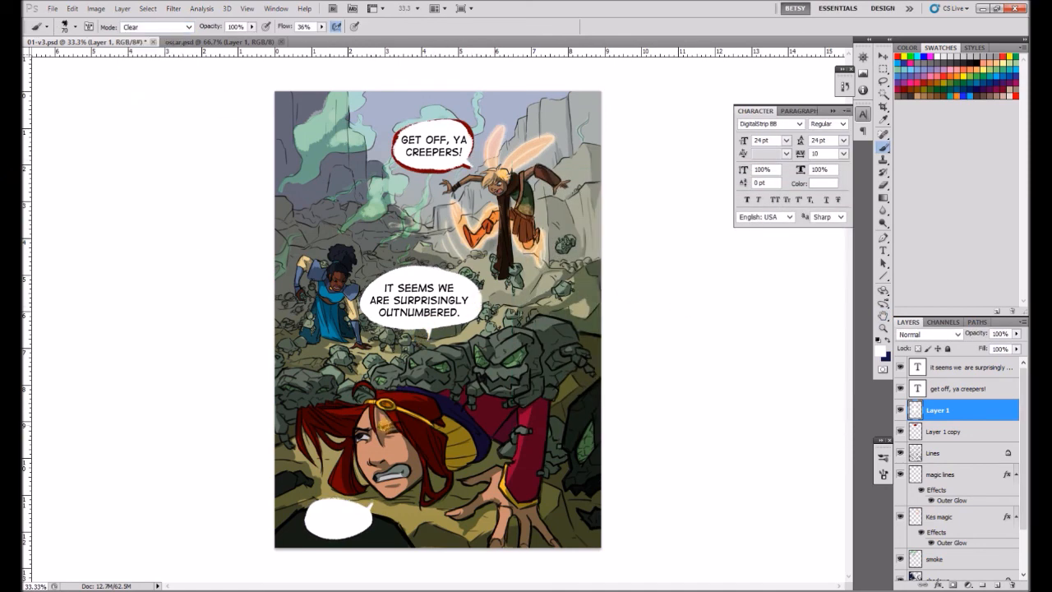
key(shift+alt+n)
mouse_move(411, 269)
mouse_down()
mouse_move(364, 316)
mouse_move(439, 272)
mouse_move(353, 520)
mouse_move(467, 562)
mouse_up()
Letter the lower-left balloon with "OW! OW! OW!" and position the text inside it.
key(v)
click(954, 369)
text(tow! ow! ow!)
drag(407, 539, 360, 527)
click(884, 57)
click(884, 69)
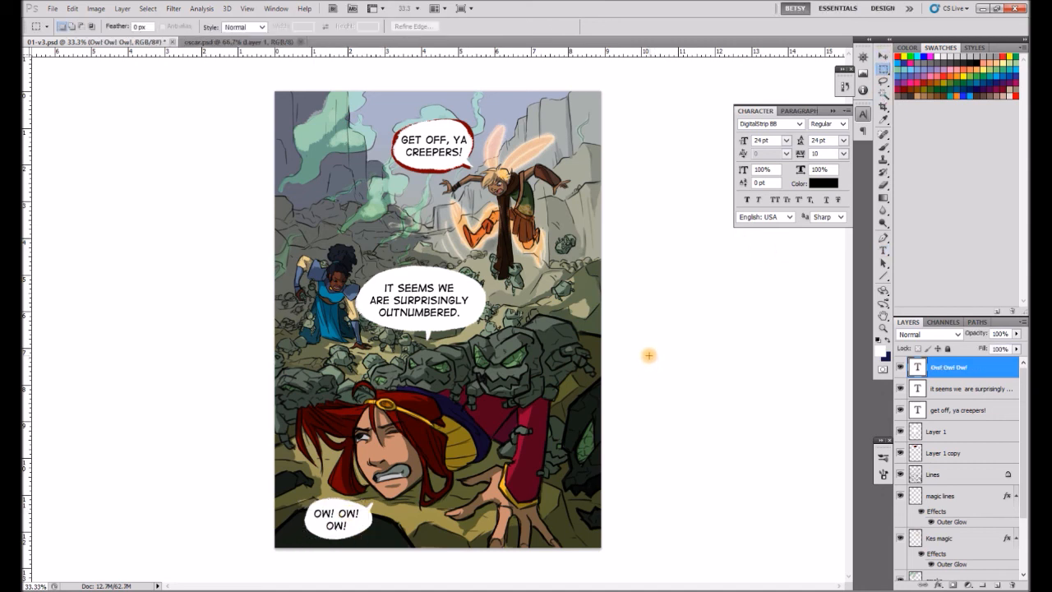
Try outlining the middle balloon in dark blue on Layer 1 copy.
key(b)
click(962, 453)
alt+click(410, 386)
alt+click(490, 419)
mouse_move(407, 269)
mouse_down()
mouse_move(368, 314)
mouse_move(370, 284)
mouse_move(381, 324)
mouse_move(408, 268)
mouse_move(456, 331)
mouse_move(436, 270)
mouse_up()
key(ctrl+z)
alt+click(398, 396)
key(ctrl+z)
alt+click(418, 390)
Try recoloring the middle balloon's outline with dark tones sampled from the artwork.
alt+click(528, 190)
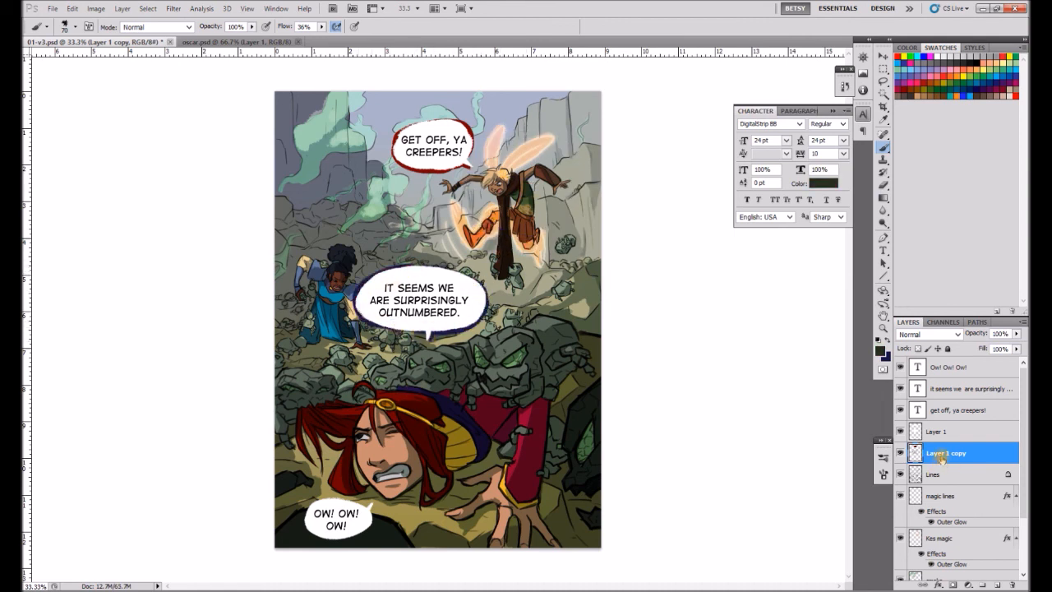
key(ctrl+z)
alt+click(589, 389)
click(918, 348)
mouse_move(413, 268)
mouse_down()
mouse_move(357, 314)
mouse_move(464, 275)
mouse_move(357, 320)
mouse_move(473, 275)
mouse_move(487, 298)
mouse_up()
click(884, 183)
click(884, 148)
Paint a dark grey outline around the middle balloon on Layer 1 copy.
click(942, 63)
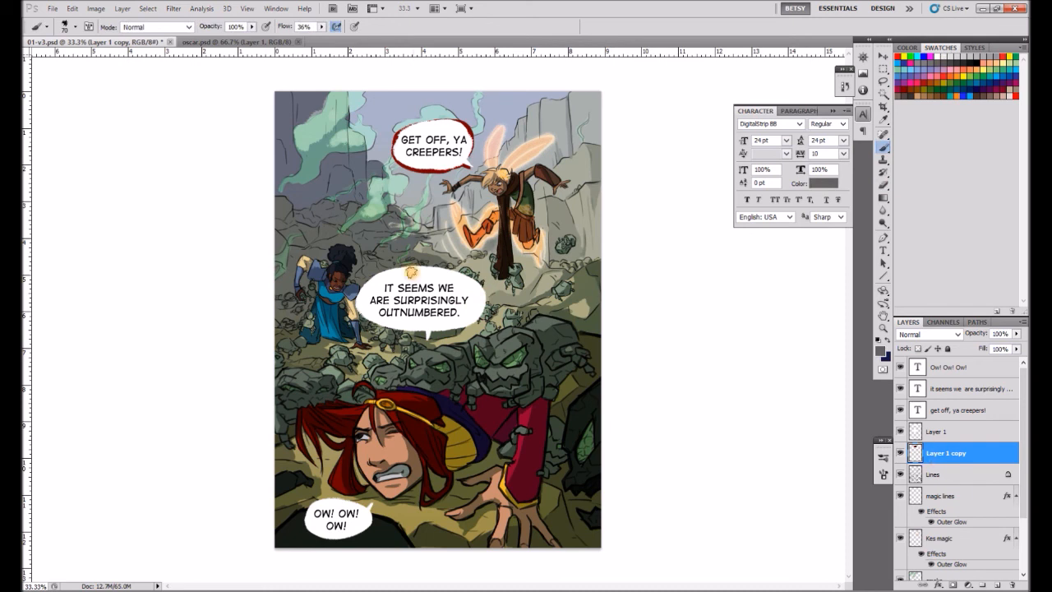
click(961, 64)
mouse_move(363, 282)
mouse_down()
mouse_move(445, 330)
mouse_move(406, 268)
mouse_move(478, 315)
mouse_up()
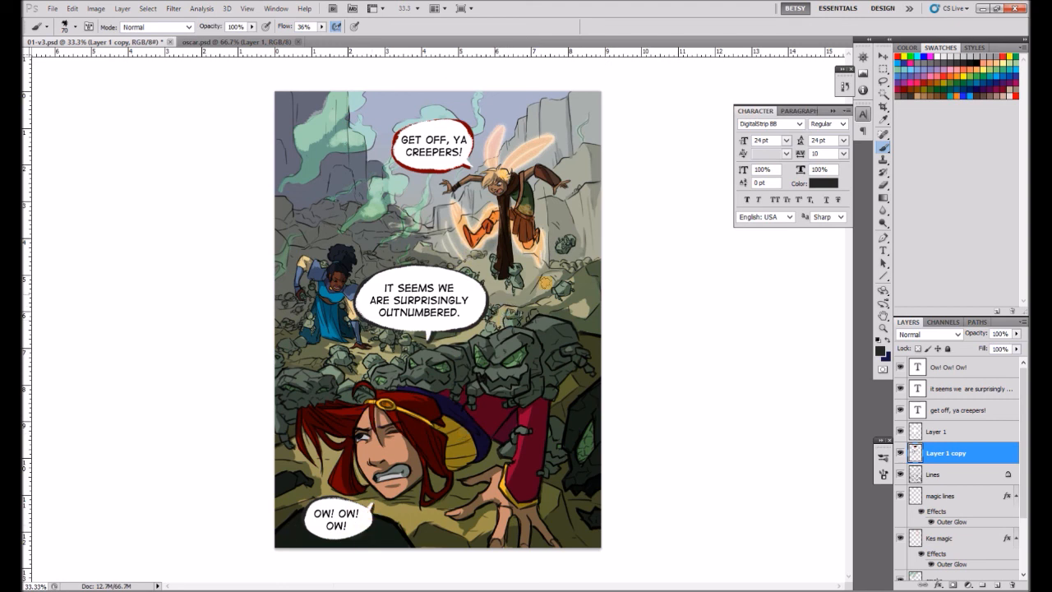
Merge Layer 1 down into Layer 1 copy.
key(m)
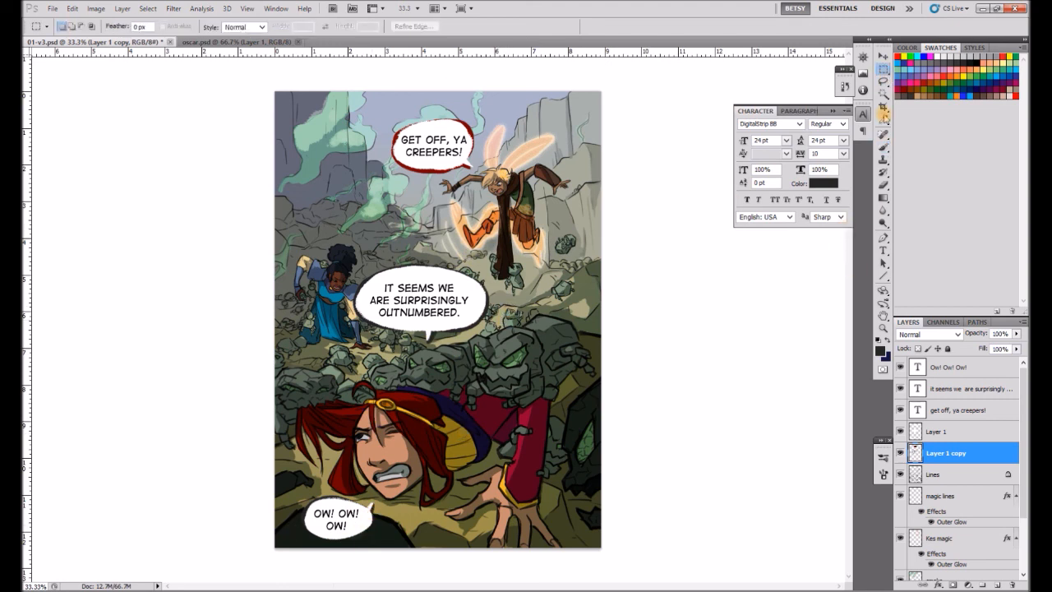
click(883, 83)
click(955, 430)
key(ctrl+e)
Lasso the middle balloon and move it and its text slightly down and to the right.
drag(350, 338, 353, 346)
click(884, 56)
drag(471, 311, 479, 338)
key(ctrl+d)
click(949, 389)
drag(432, 299, 443, 324)
key(m)
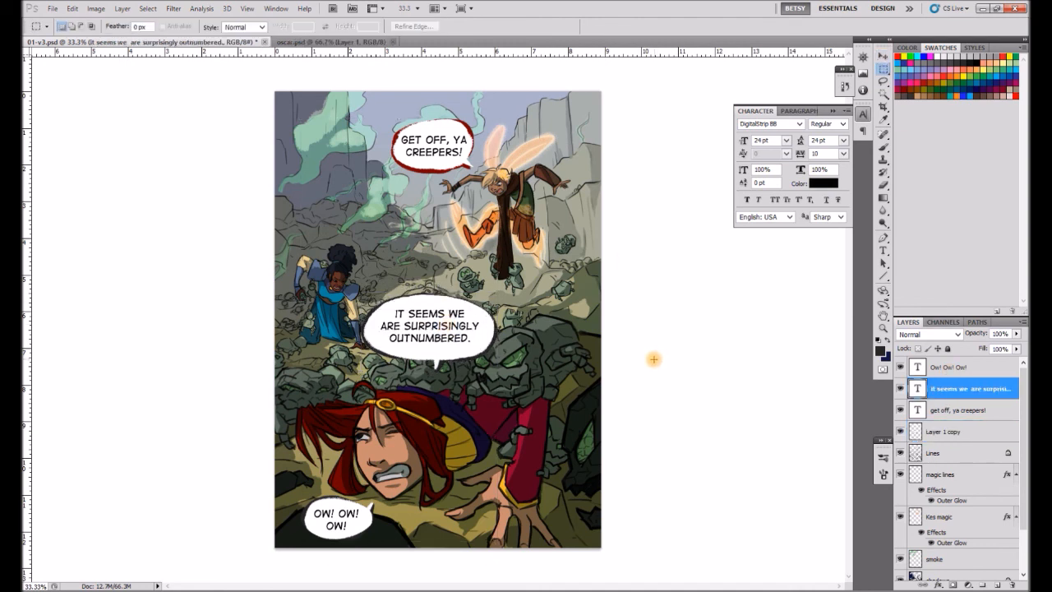
Collapse the character settings and save 01-v3.psd.
click(832, 111)
key(ctrl+s)
click(810, 352)
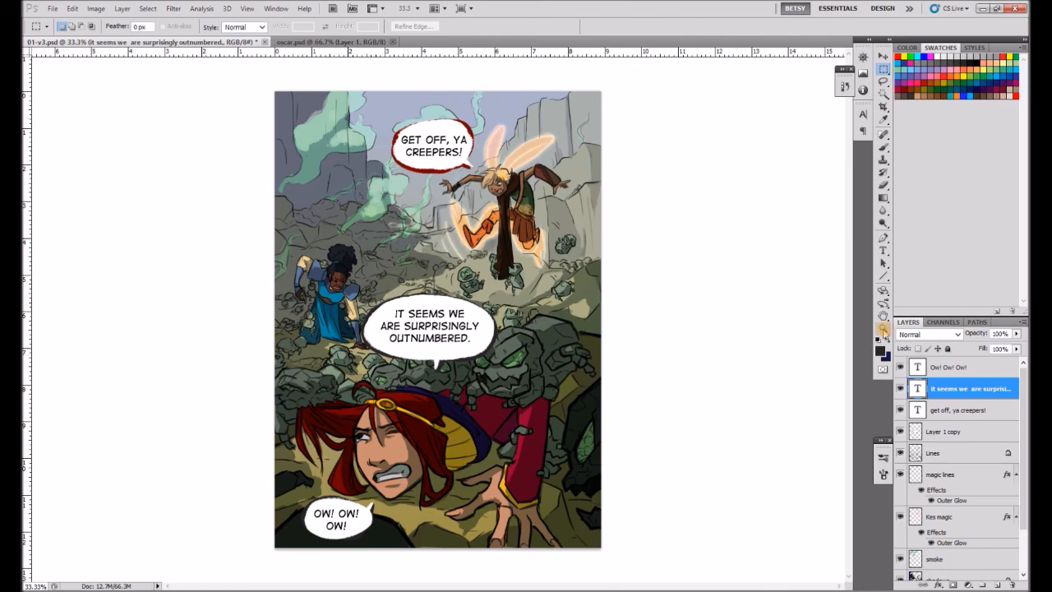
Erase the stray line work on the Lines layer where the red hair meets the yellow lining, using a smaller eraser.
click(884, 328)
click(449, 392)
click(396, 523)
key(b)
click(945, 453)
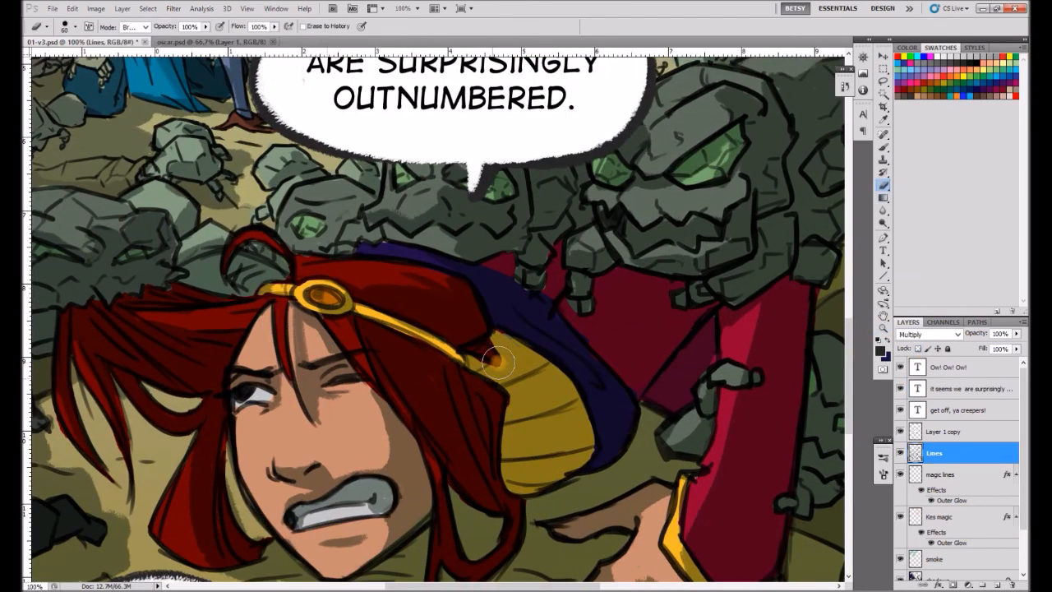
key([)
key([)
key([)
key([)
key([)
key([)
key([)
drag(454, 353, 459, 356)
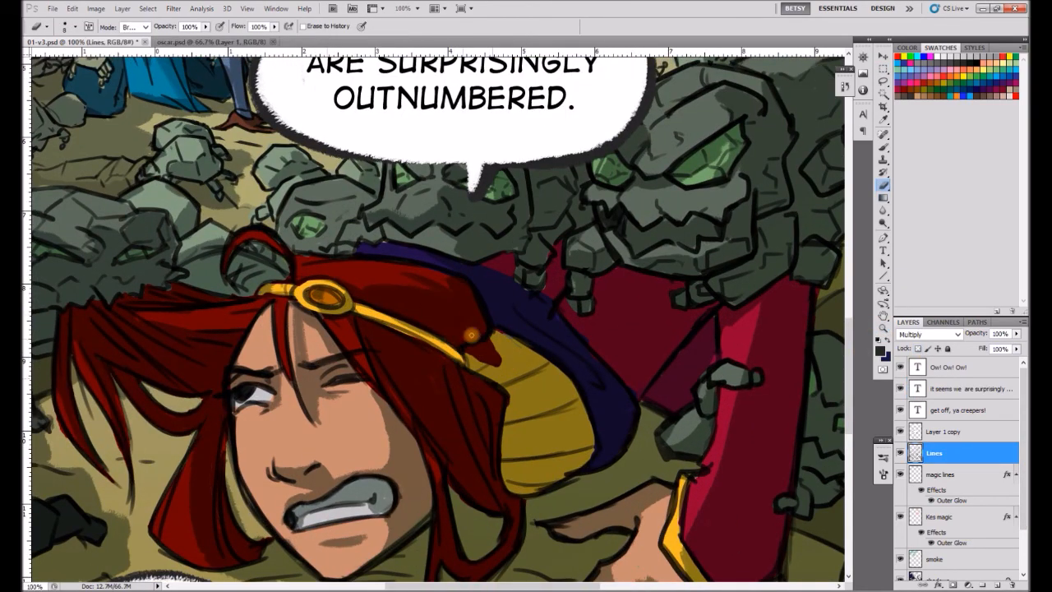
Hide the shadows layer and fill the gap at the yellow lining's edge with its own yellow on the flats layer.
drag(1025, 498, 1024, 544)
double_click(959, 552)
click(822, 209)
key(b)
alt+click(489, 369)
click(900, 526)
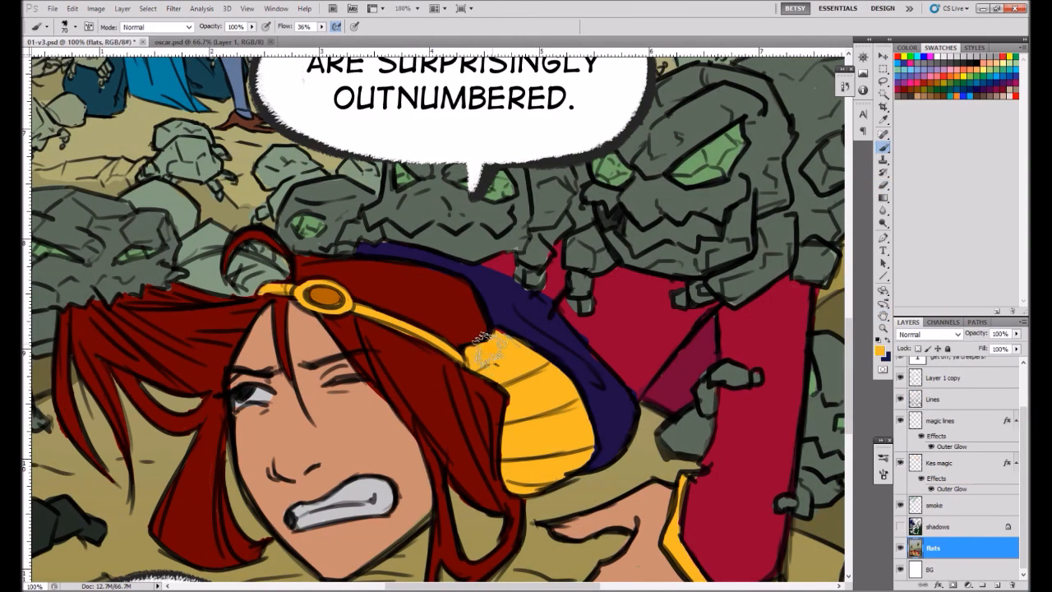
Try brushing the headband jewel with a light grey in Color Burn mode on the flats layer.
alt+click(337, 302)
click(881, 351)
click(620, 271)
click(749, 167)
key(shift+alt+b)
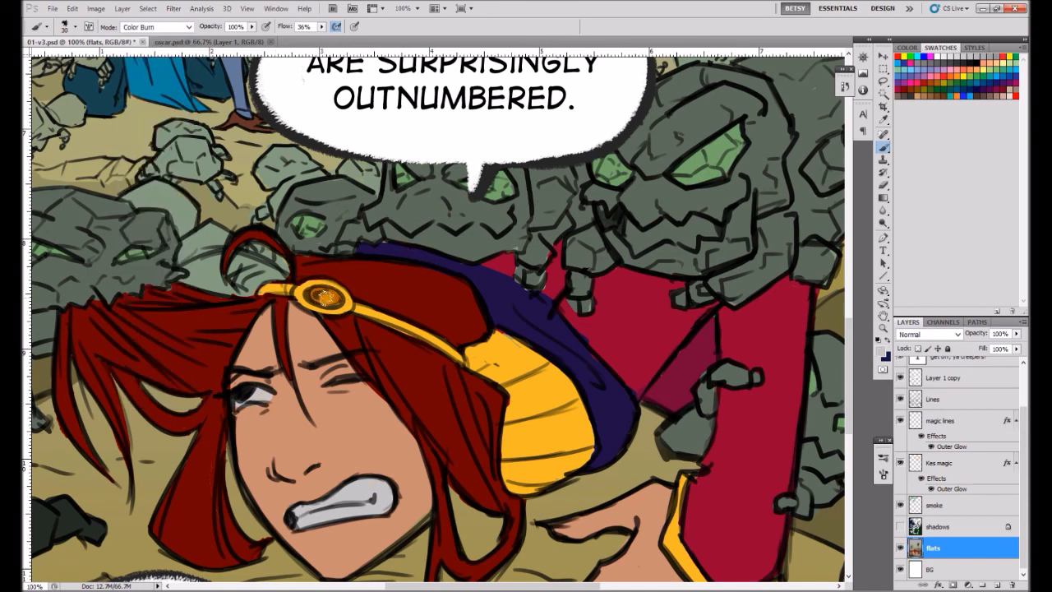
Highlight the headband jewel with a brighter orange in Normal mode and show the shadows layer again.
click(189, 27)
click(157, 38)
alt+click(329, 294)
click(881, 351)
click(631, 190)
click(751, 167)
click(901, 527)
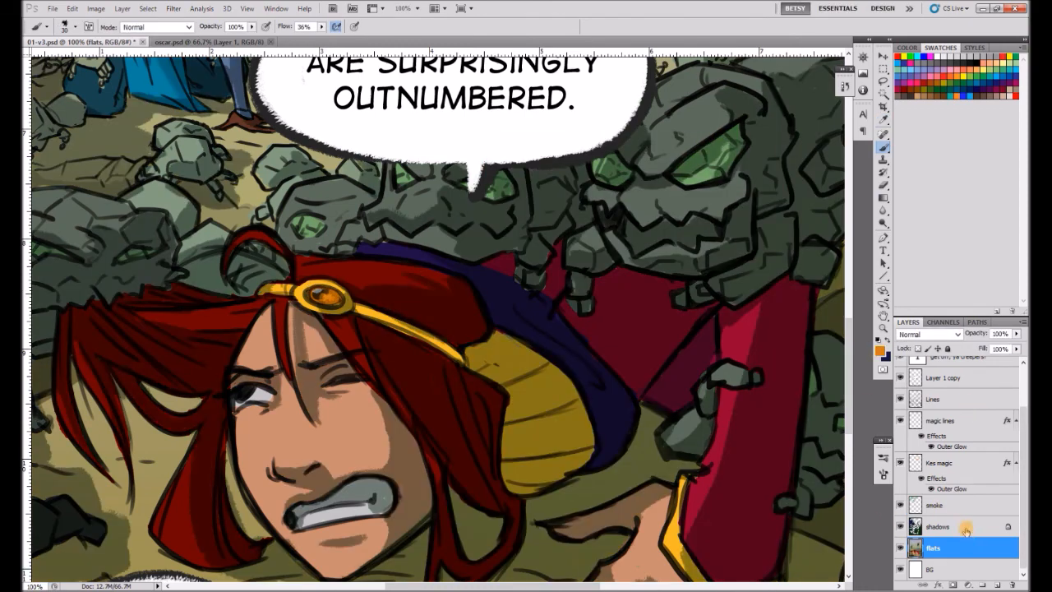
Ink the missing hair edge and lining fold in black on the Lines layer with the brush in Normal mode.
click(967, 531)
click(188, 27)
click(156, 73)
key(ctrl+0)
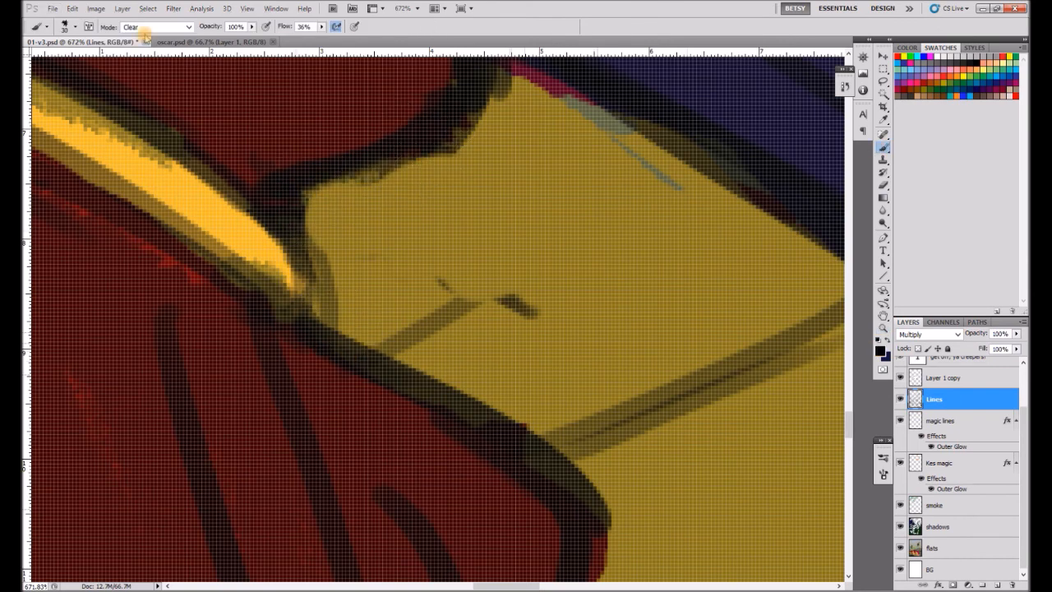
click(156, 27)
click(144, 37)
drag(329, 194, 299, 233)
drag(493, 206, 455, 363)
drag(357, 503, 582, 388)
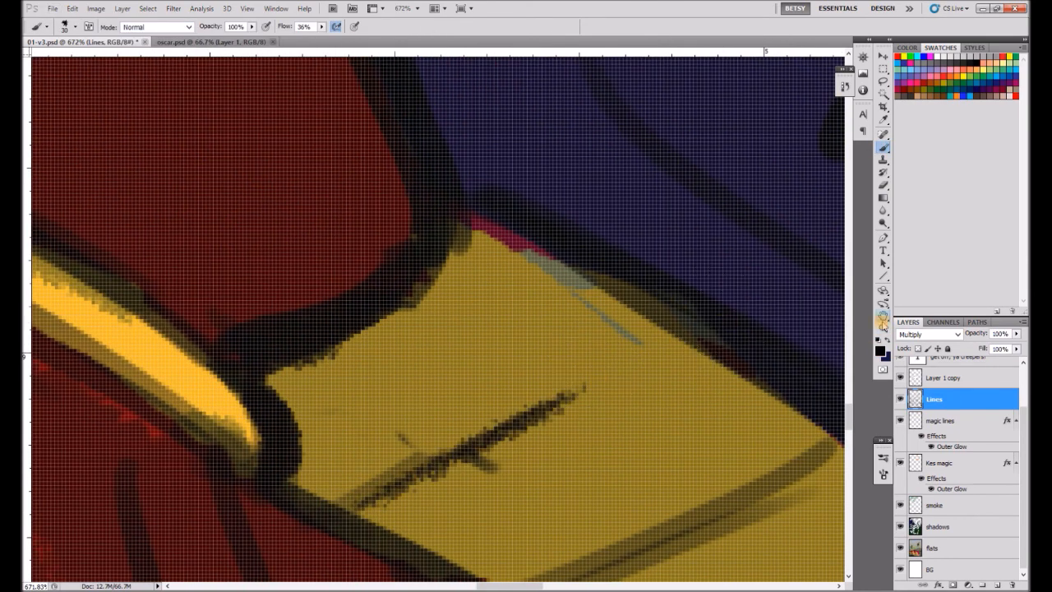
Touch up the shadows and line art on the redhead's face with the brush in Clear mode, lowering its opacity to 34%.
double_click(883, 327)
alt+click(674, 418)
alt+click(551, 429)
alt+click(549, 429)
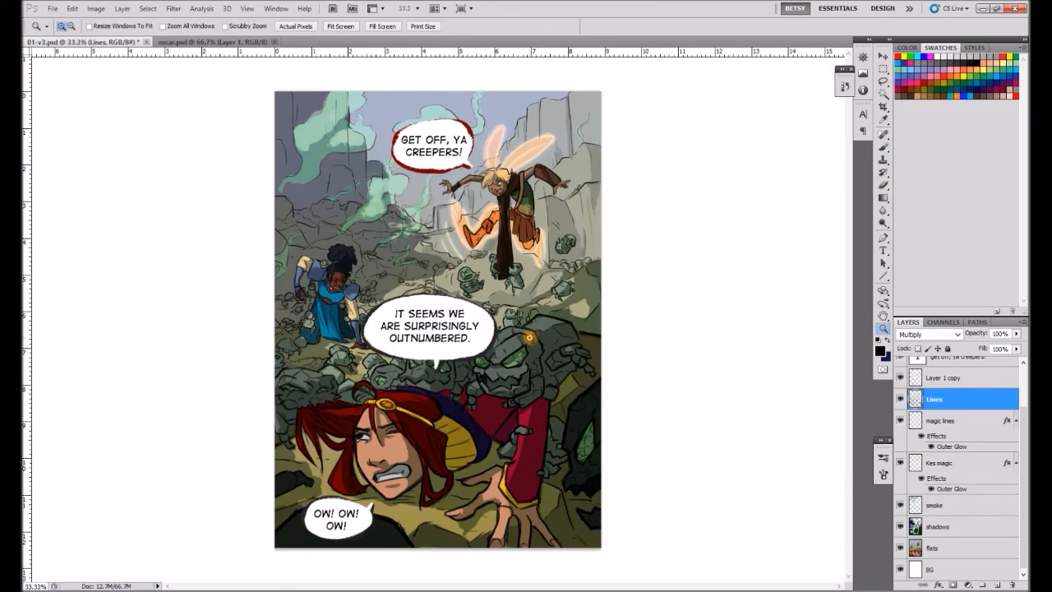
click(953, 526)
key(b)
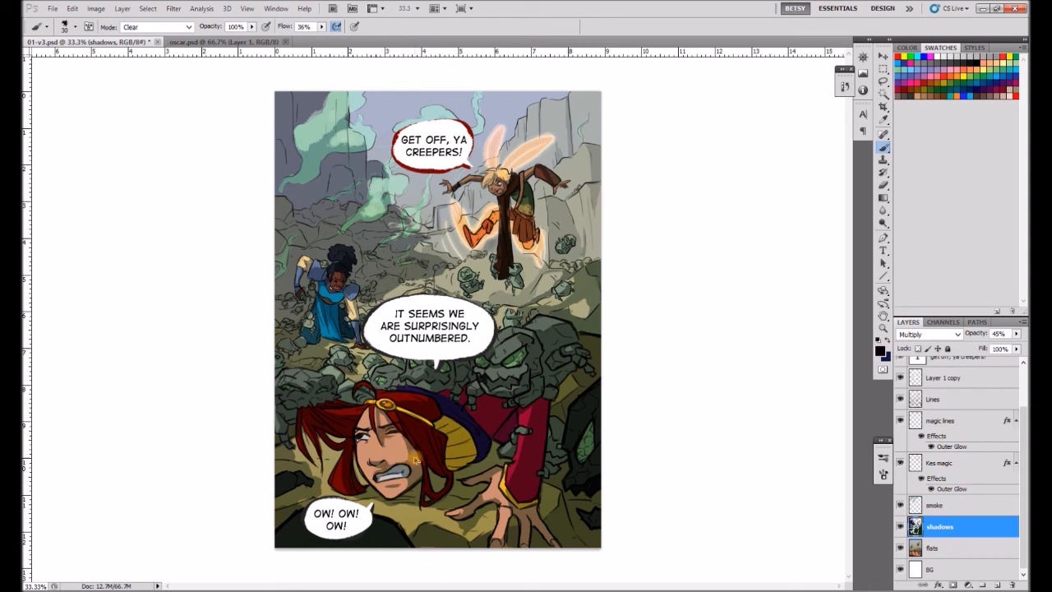
click(945, 399)
click(252, 27)
drag(251, 37, 219, 38)
click(359, 435)
click(948, 507)
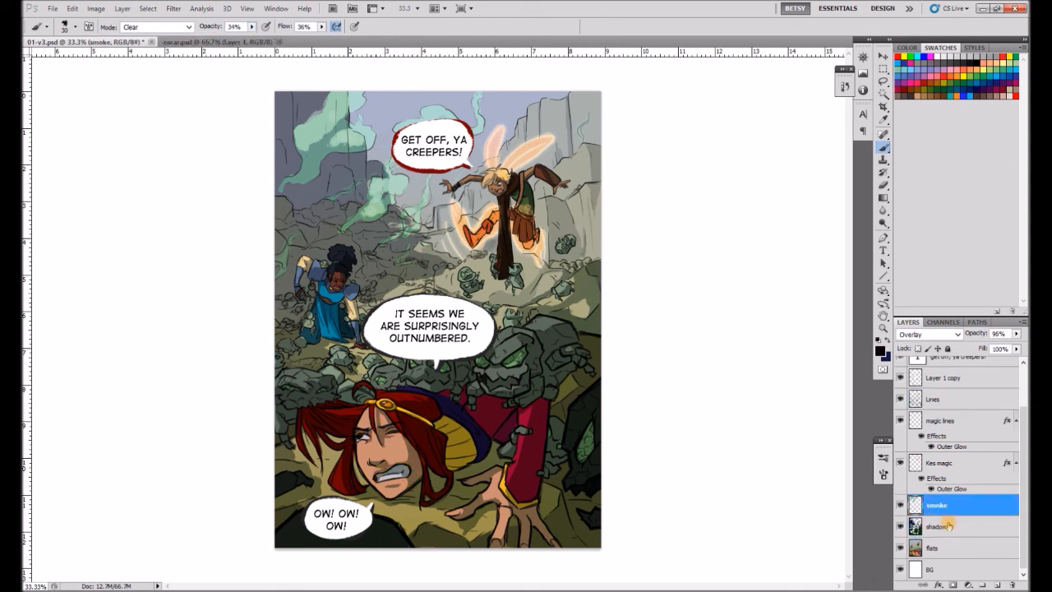
click(949, 525)
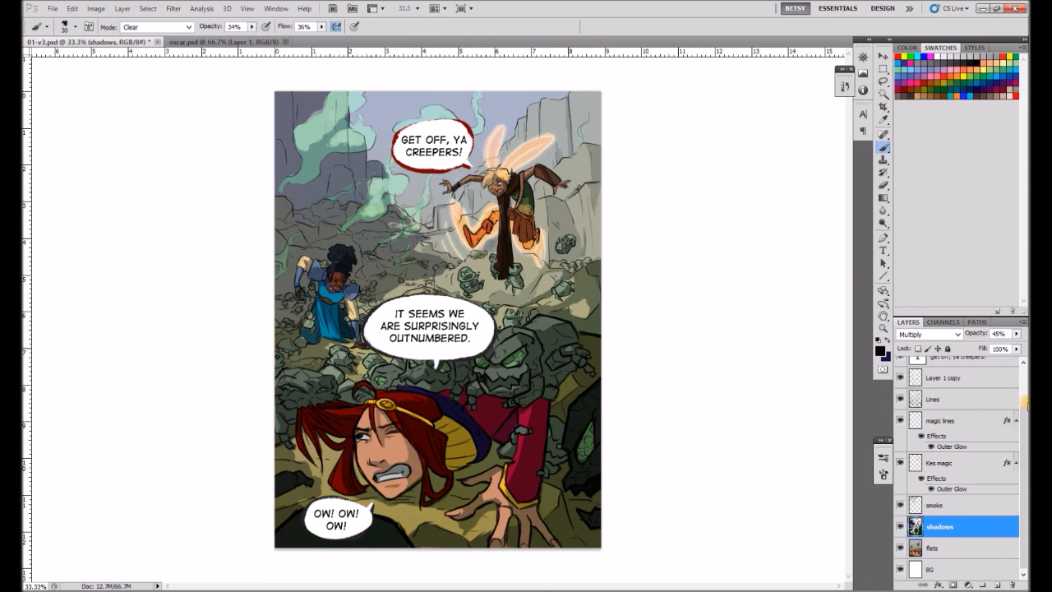
Replace "SURPRISINGLY" with "UNEXPECTEDLY" in the middle balloon's text.
drag(1025, 403, 1025, 361)
double_click(944, 394)
key(Escape)
double_click(918, 389)
drag(403, 326, 461, 323)
text(unexpected)
key(Delete)
click(884, 69)
click(884, 147)
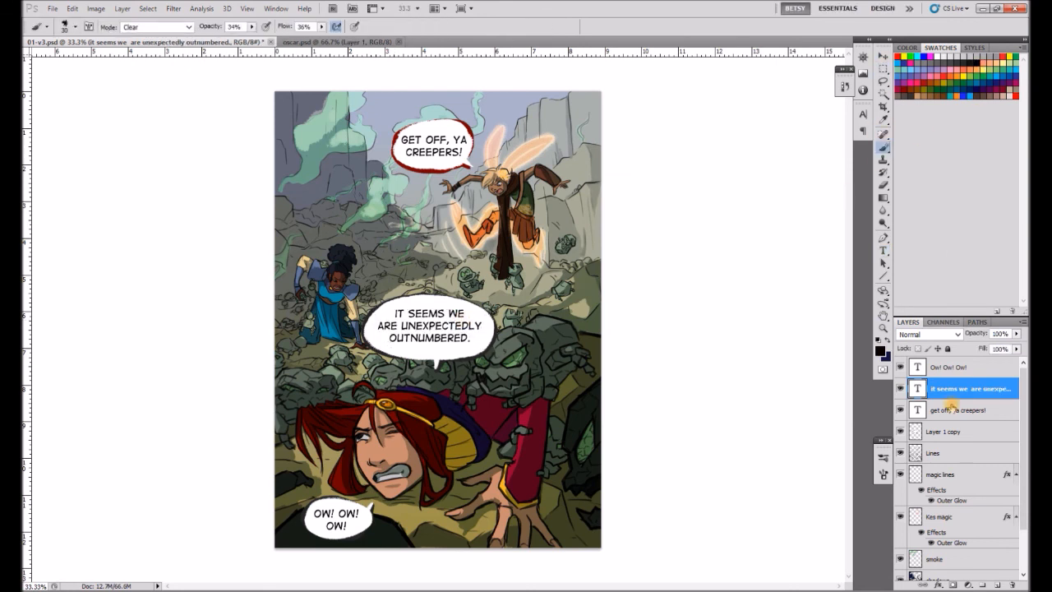
Touch up the middle balloon's lower edge on the Lines layer with the brush in Normal mode at 100% opacity.
click(952, 453)
click(156, 26)
click(136, 36)
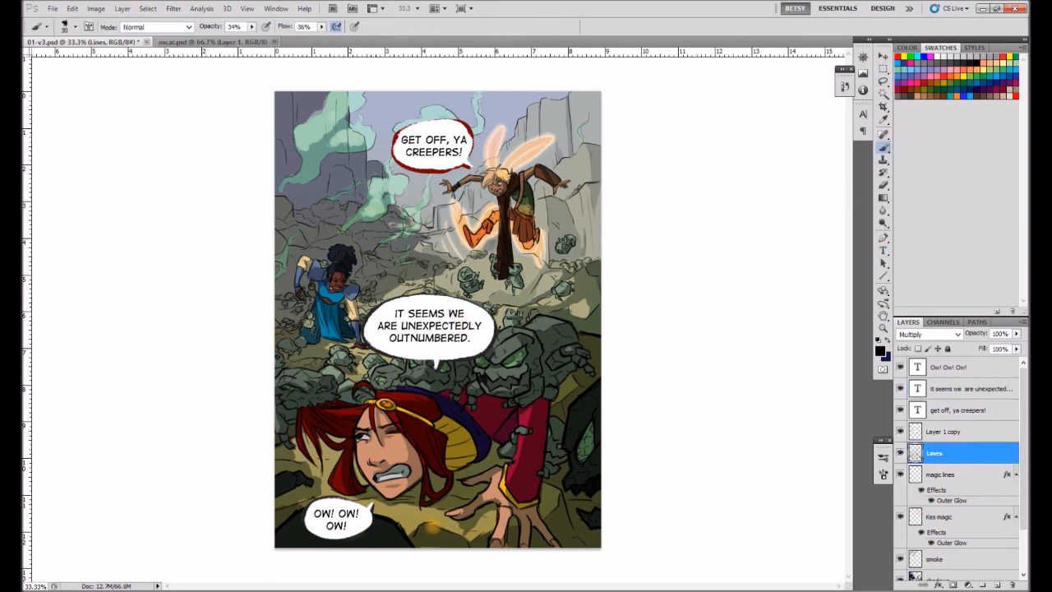
alt+click(427, 358)
drag(1025, 498, 1024, 544)
click(946, 548)
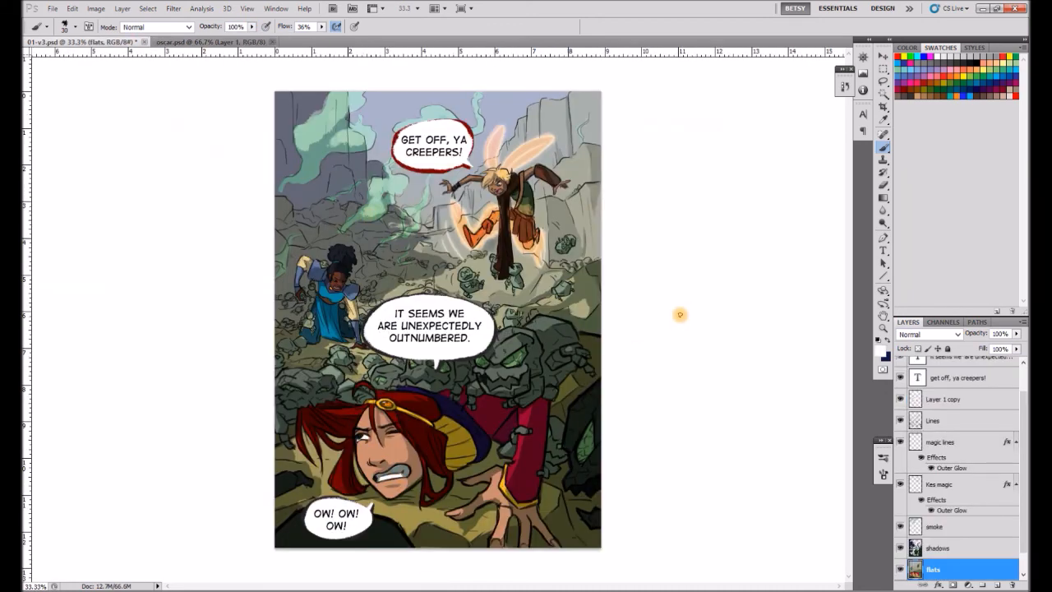
Set the shadows layer to Normal at 100% opacity and paint dark green shadow on the redhead's outstretched hand.
click(956, 549)
click(957, 335)
click(932, 9)
click(1016, 334)
drag(990, 348, 1022, 349)
alt+click(460, 511)
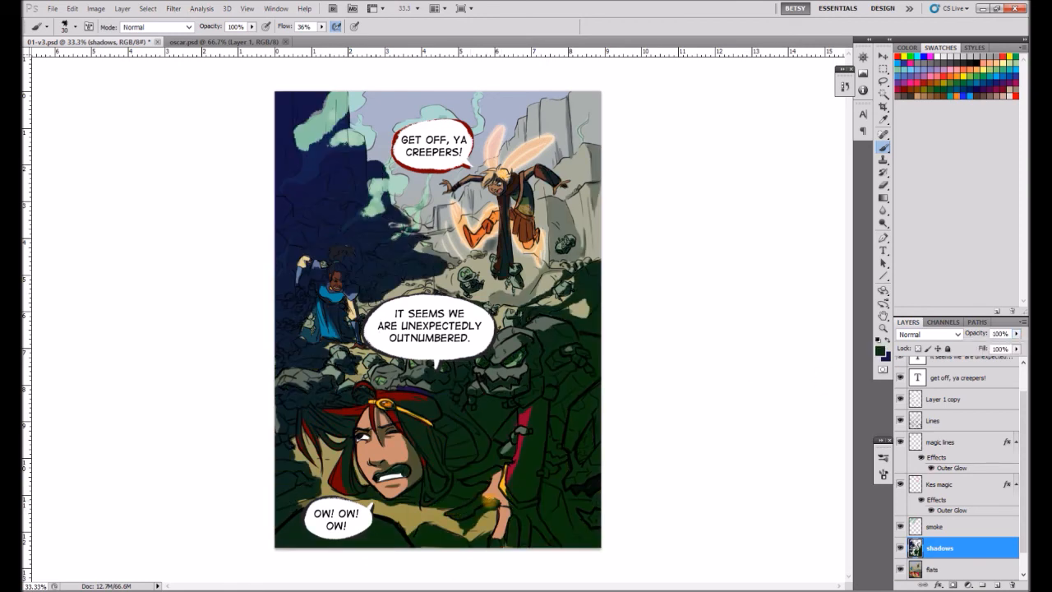
drag(501, 515, 506, 543)
Return the shadows layer to Multiply blending at 42% opacity.
click(1017, 333)
drag(1022, 348, 993, 348)
click(957, 335)
click(925, 46)
click(1017, 334)
scroll(962, 427, up, 1)
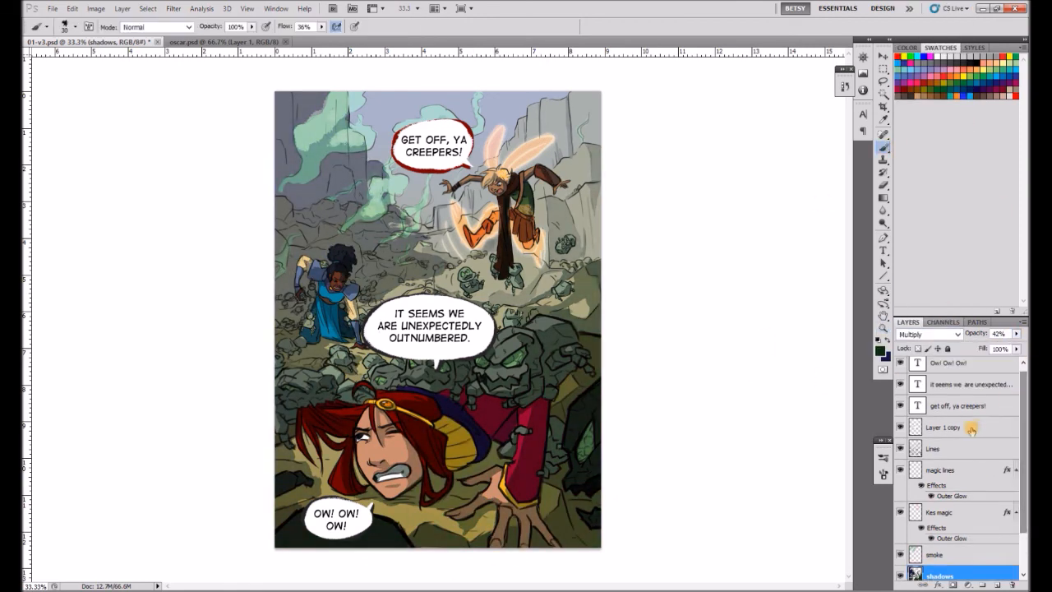
Break the top balloon's text after "GET OFF," so that "YA CREEPERS!" starts a new line, and recenter it.
click(970, 427)
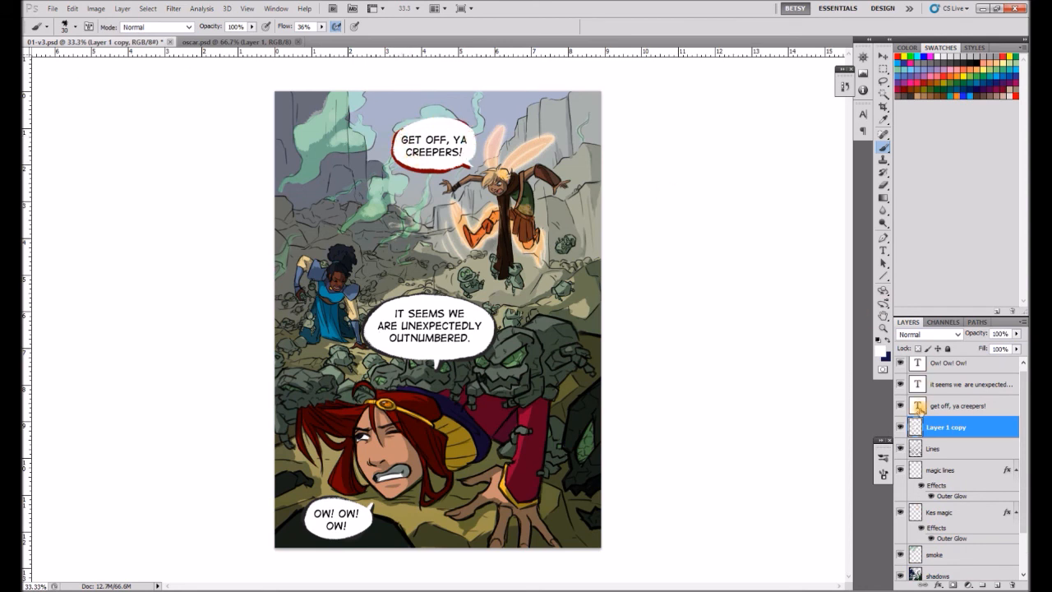
click(920, 410)
click(884, 249)
click(453, 141)
key(Return)
click(884, 56)
drag(453, 156, 454, 152)
key(m)
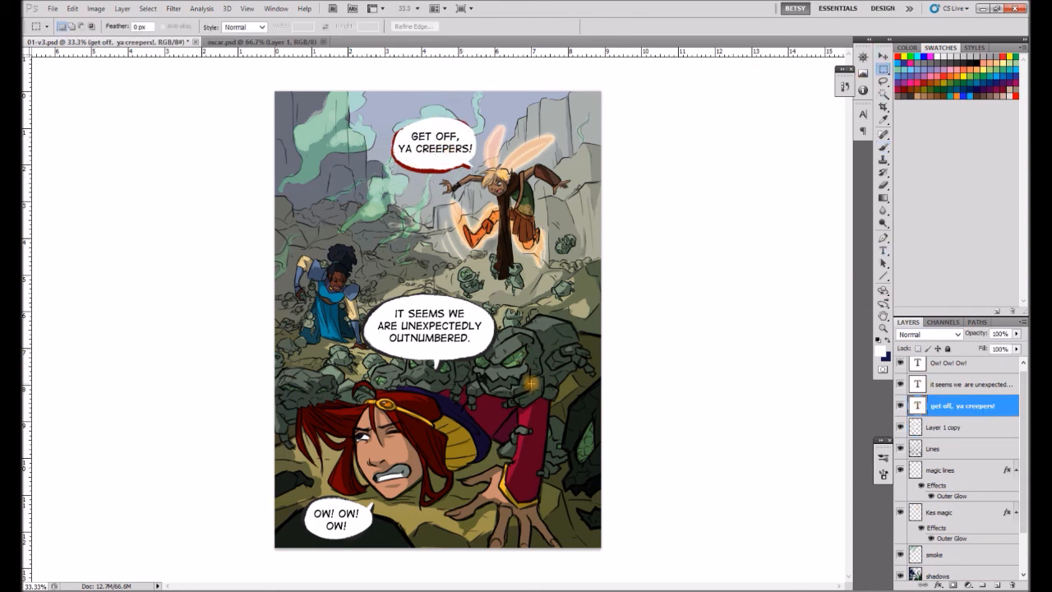
Redraw the top balloon's dark red outline around its widened shape on the Lines layer.
click(885, 146)
click(921, 447)
alt+click(410, 166)
mouse_move(418, 121)
mouse_down()
mouse_move(398, 130)
mouse_move(407, 124)
mouse_move(397, 150)
mouse_up()
alt+click(429, 168)
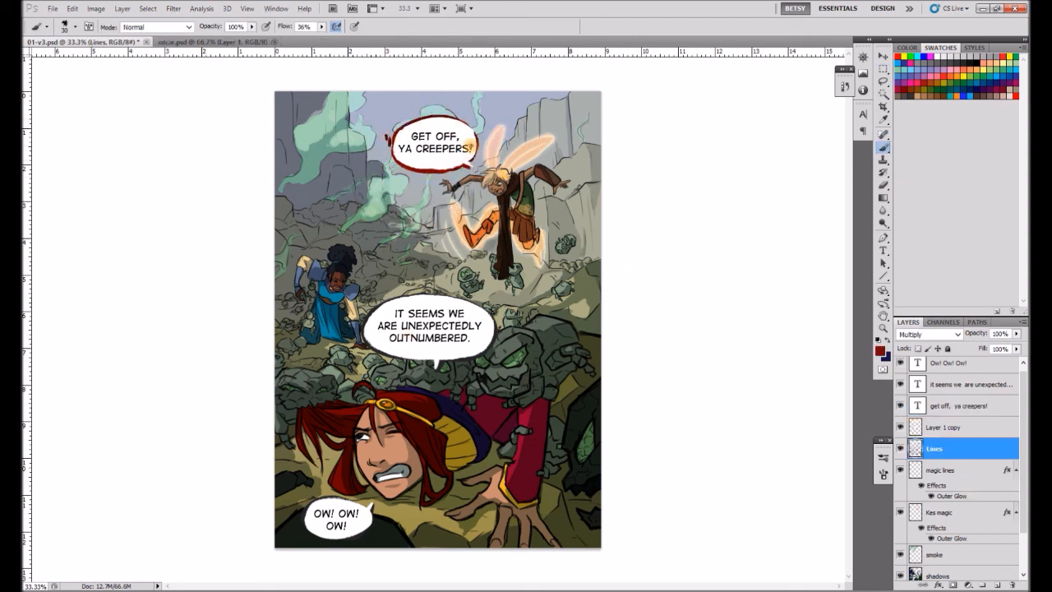
Try faux bold on the top balloon's text and reposition it inside the balloon.
click(967, 407)
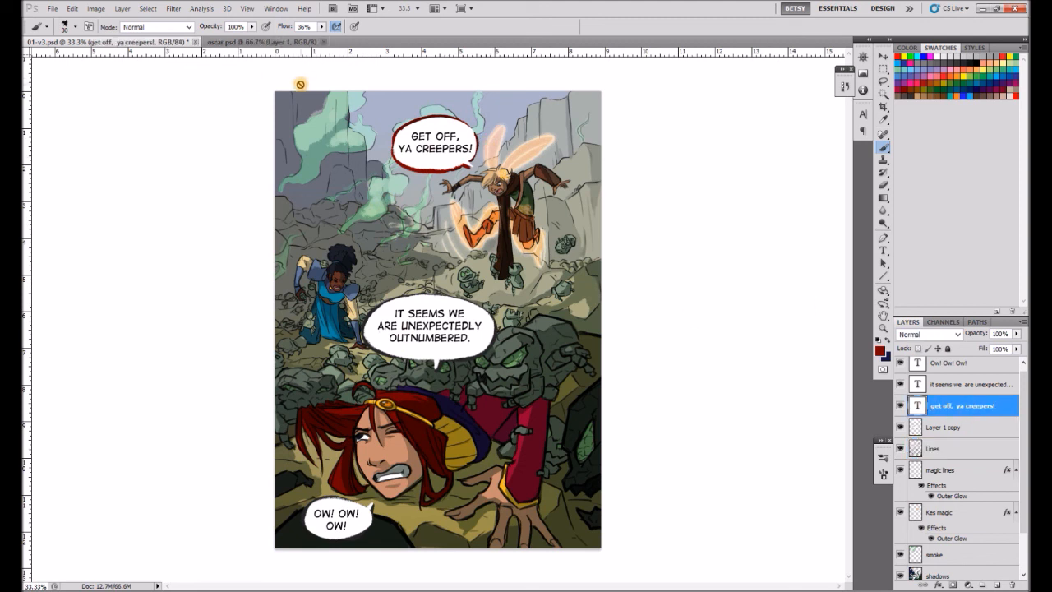
click(883, 251)
click(430, 28)
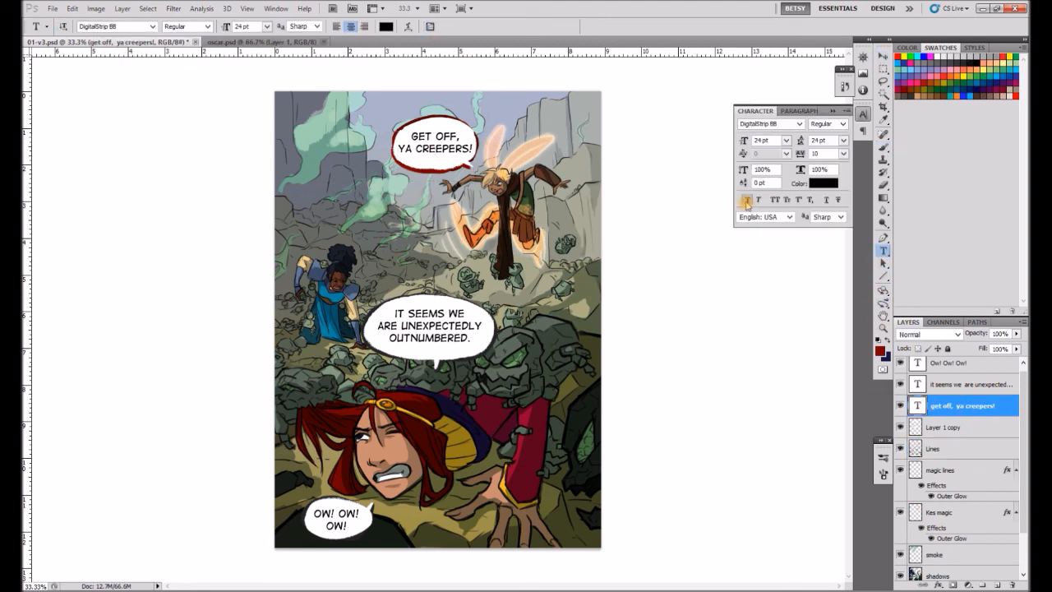
click(747, 200)
double_click(918, 406)
click(884, 56)
mouse_move(453, 141)
mouse_down()
mouse_move(393, 133)
mouse_move(473, 125)
mouse_move(436, 172)
mouse_move(454, 170)
mouse_up()
Try enlarging the top balloon with a thicker dark red outline on Lines and a white fill on Layer 1 copy.
click(945, 449)
click(884, 146)
click(945, 427)
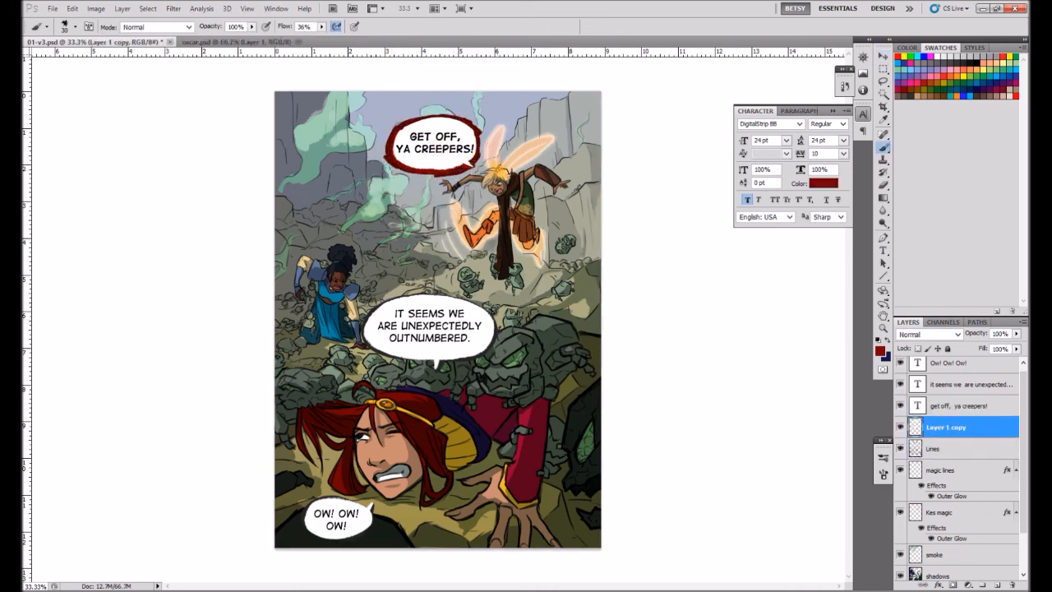
alt+click(408, 133)
mouse_move(402, 127)
mouse_down()
mouse_move(461, 165)
mouse_move(480, 129)
mouse_move(467, 123)
mouse_move(472, 167)
mouse_up()
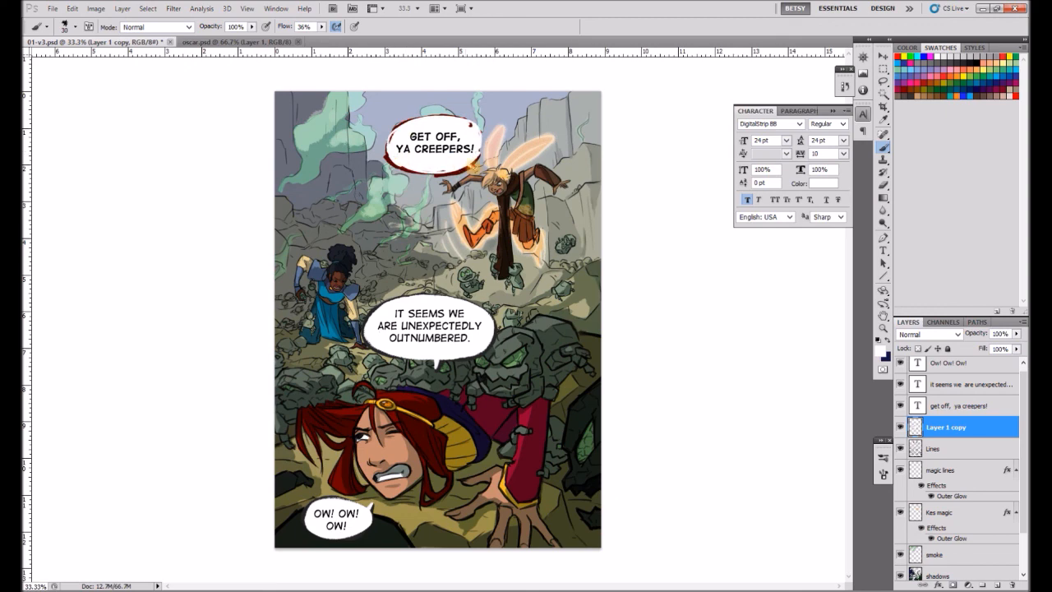
drag(470, 126, 477, 123)
Undo the top balloon's enlargement, its redrawn outline and the bold text.
key(v)
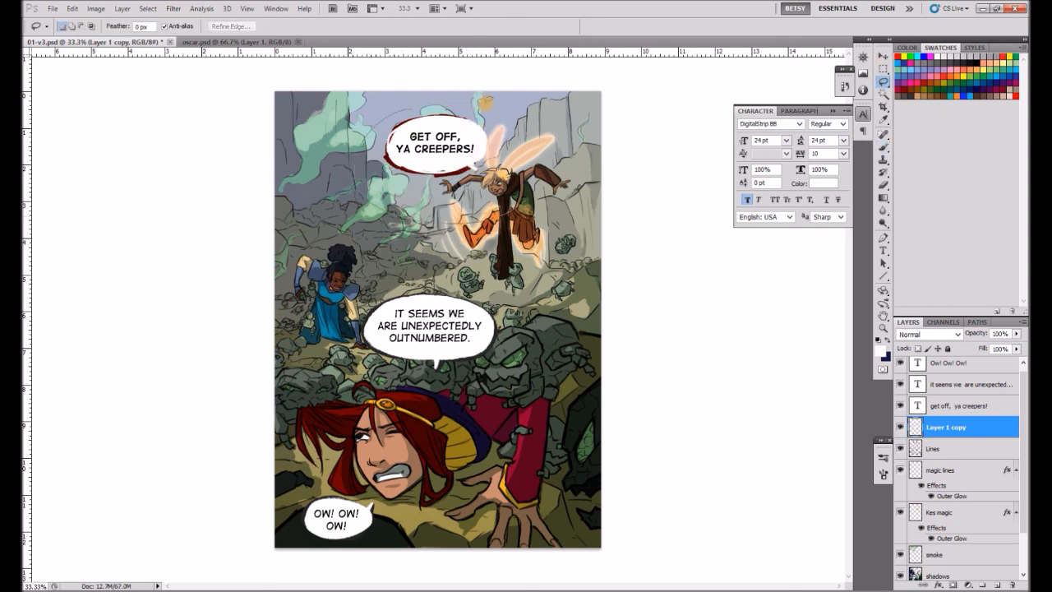
shift+click(952, 449)
click(881, 68)
click(594, 345)
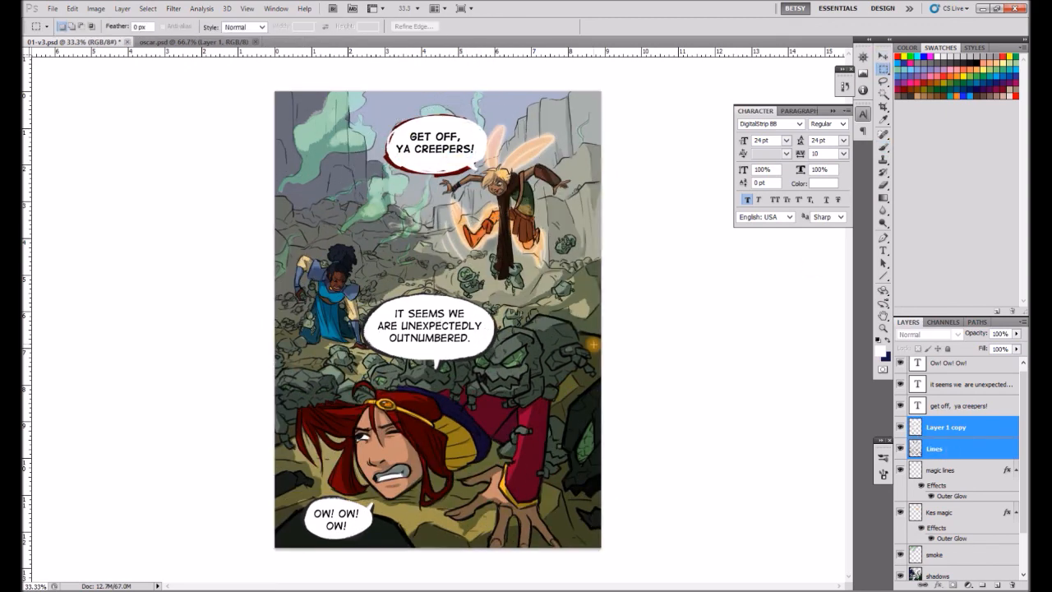
key(ctrl+alt+z)
key(ctrl+alt+z)
key(ctrl+alt+z)
key(ctrl+alt+z)
key(ctrl+alt+z)
key(ctrl+alt+z)
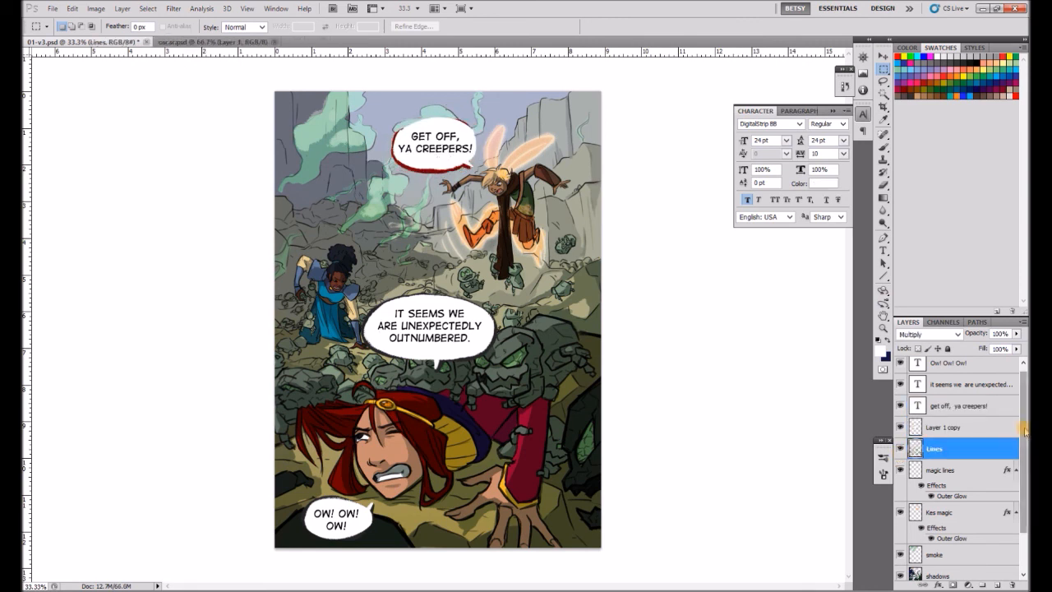
Enlarge the top balloon on Layer 1 copy with a dark red outline in Behind mode and a white fill in Normal mode.
click(957, 428)
click(884, 147)
alt+click(402, 164)
click(171, 27)
click(167, 60)
mouse_move(415, 123)
mouse_down()
mouse_move(392, 136)
mouse_move(412, 120)
mouse_move(384, 157)
mouse_move(448, 173)
mouse_up()
alt+click(429, 123)
click(171, 27)
click(168, 38)
mouse_move(396, 129)
mouse_down()
mouse_move(396, 161)
mouse_move(468, 165)
mouse_move(456, 153)
mouse_move(474, 169)
mouse_up()
Apply faux bold to all of the top balloon's text.
click(884, 56)
click(960, 410)
click(883, 251)
click(436, 146)
key(ctrl+a)
click(747, 200)
Insert "LITTLE" before "CREEPERS!" in the top balloon's text and recenter the three lines.
click(410, 147)
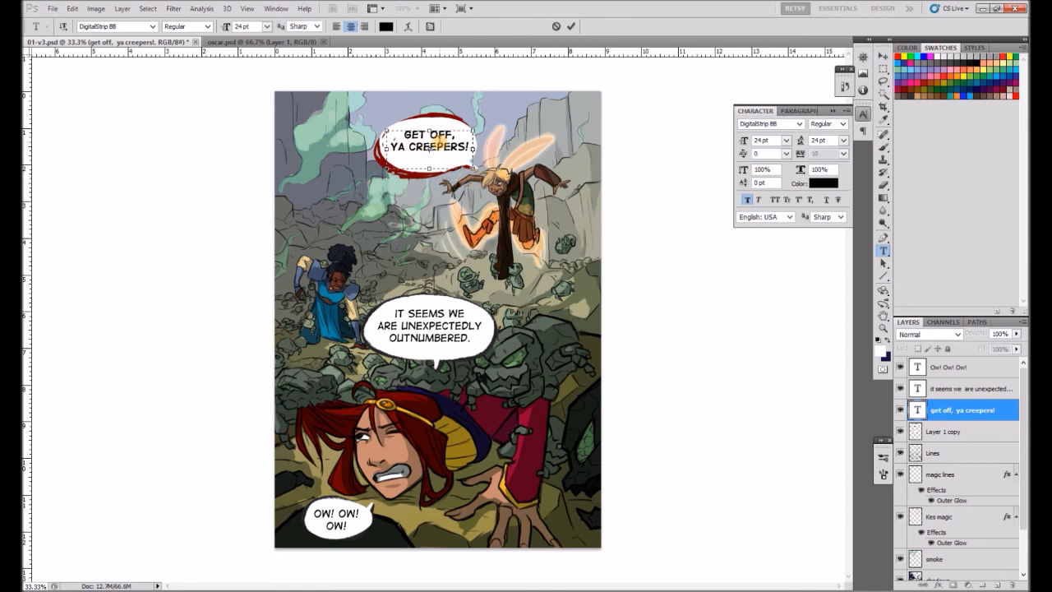
text(big ugl)
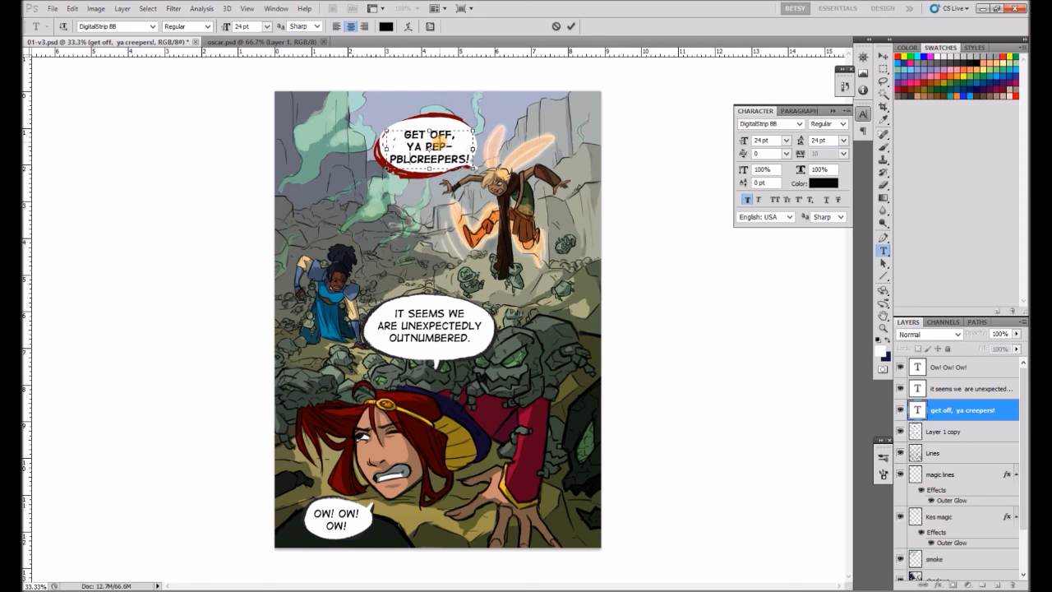
key(BackSpace)
key(BackSpace)
key(BackSpace)
key(BackSpace)
key(BackSpace)
key(BackSpace)
key(BackSpace)
key(BackSpace)
key(BackSpace)
text(a little)
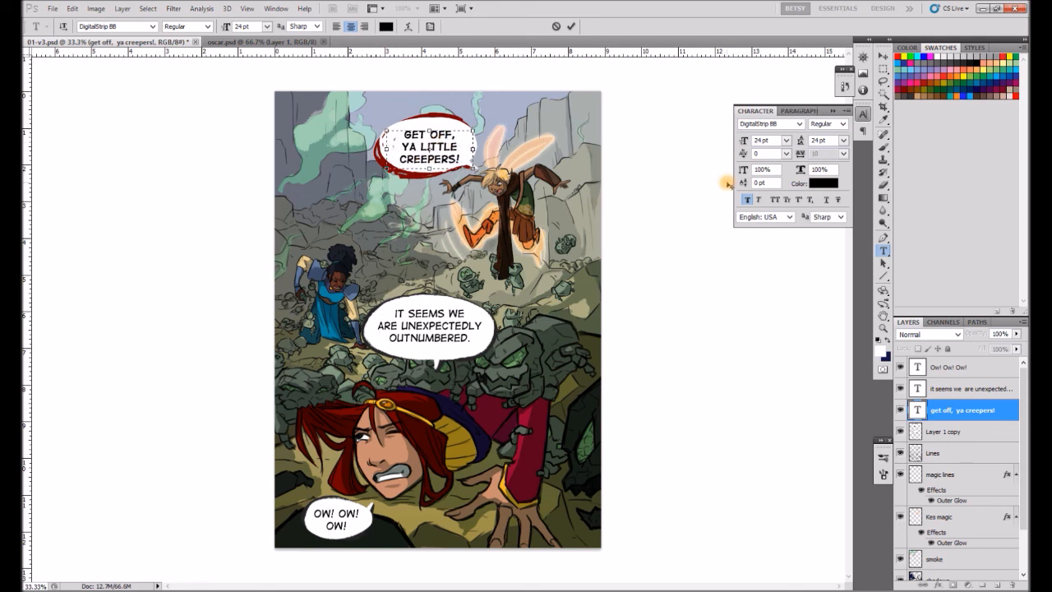
click(883, 56)
drag(446, 145, 444, 141)
double_click(917, 410)
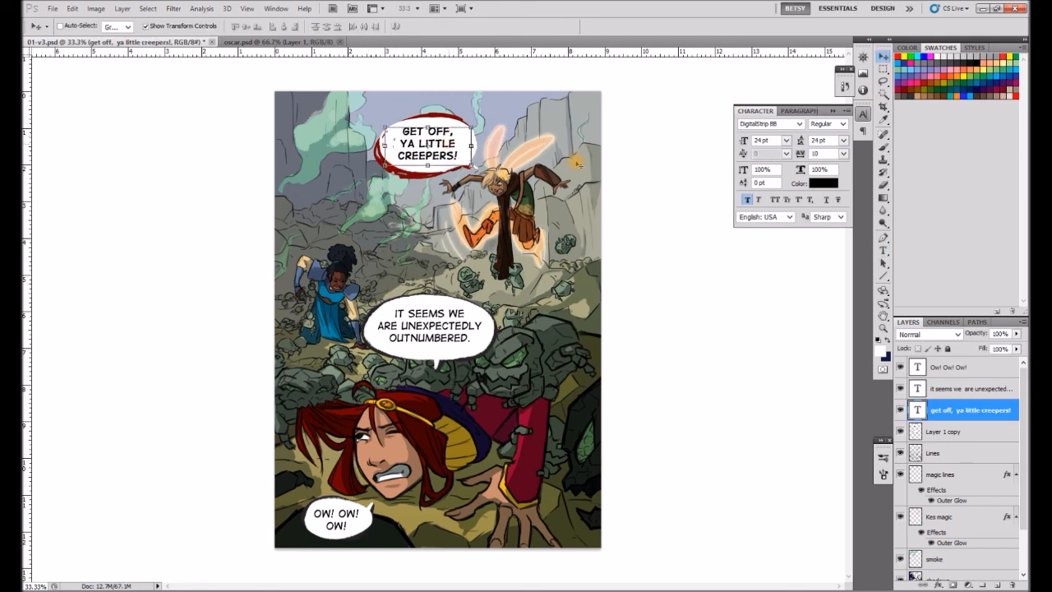
click(455, 156)
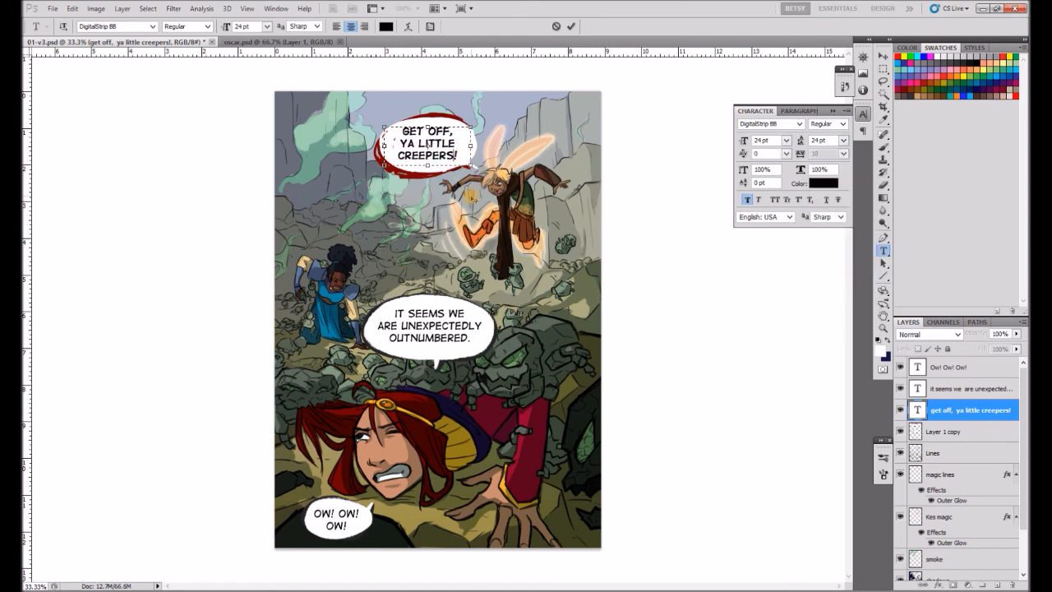
click(883, 69)
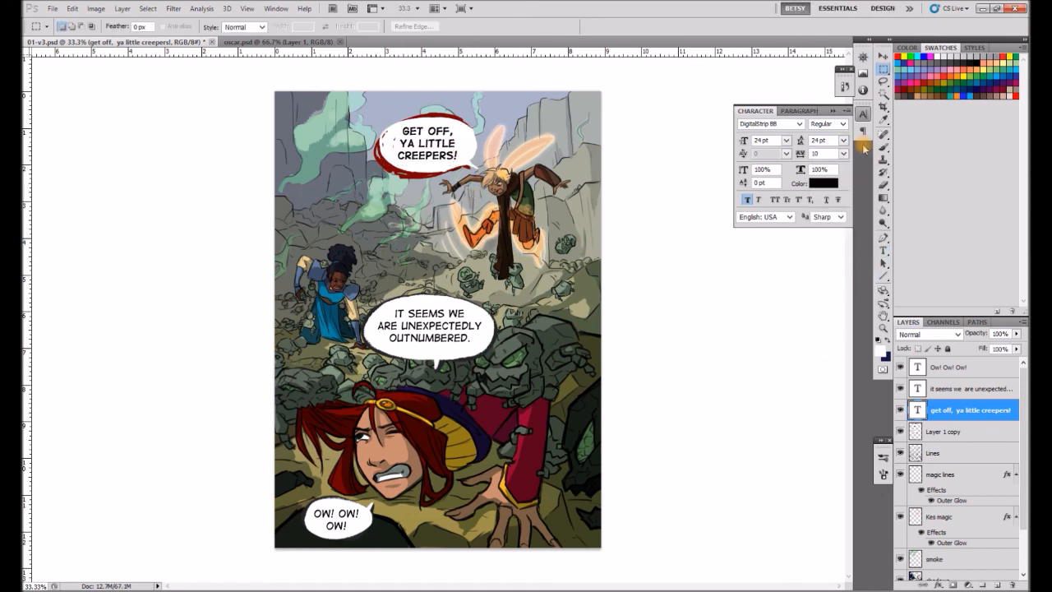
Try painting white spikes around the top balloon's edge on Layer 1 copy and undo them.
click(883, 146)
click(954, 432)
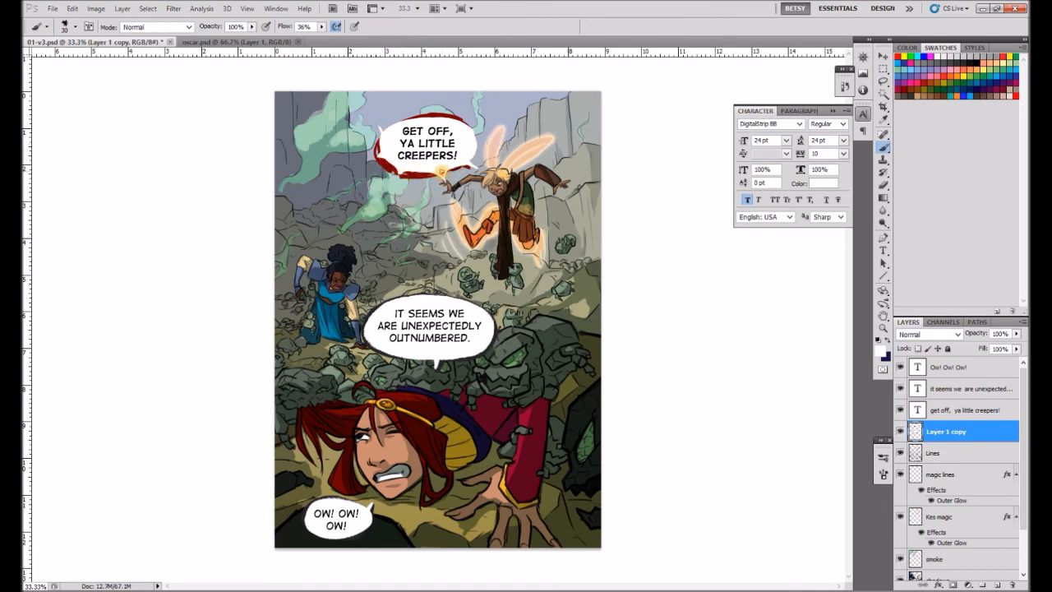
drag(385, 130, 404, 118)
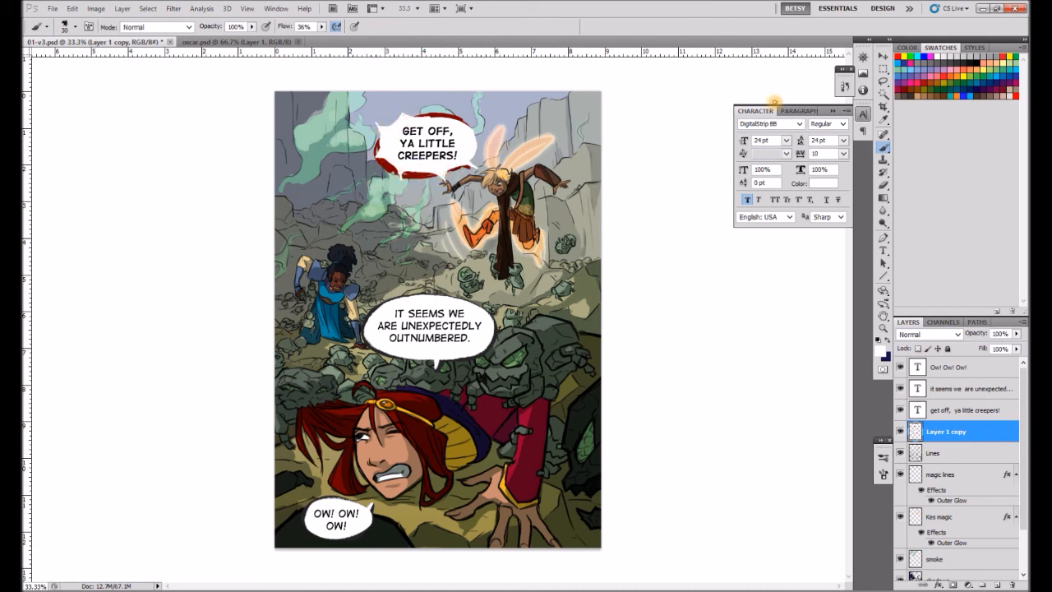
key(ctrl+alt+z)
key(ctrl+alt+z)
key(ctrl+alt+z)
key(ctrl+alt+z)
key(ctrl+alt+z)
key(ctrl+alt+z)
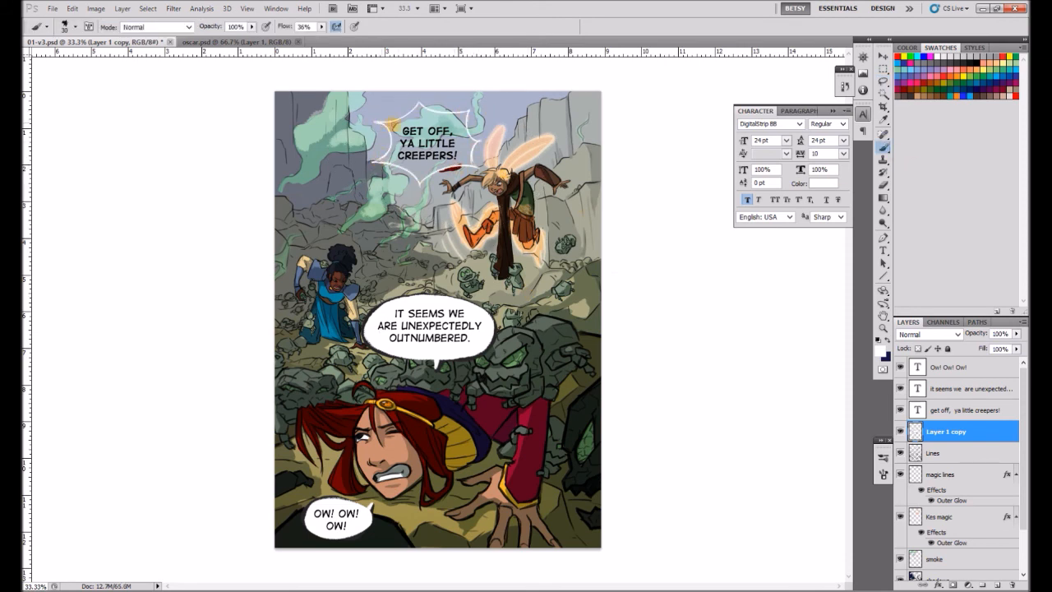
Fill the spiky burst balloon around the top text with white and trim its points with the brush in Clear mode.
mouse_move(407, 130)
mouse_down()
mouse_move(421, 141)
mouse_move(380, 163)
mouse_move(404, 169)
mouse_move(474, 141)
mouse_move(419, 104)
mouse_move(457, 122)
mouse_move(484, 100)
mouse_up()
click(188, 27)
click(148, 72)
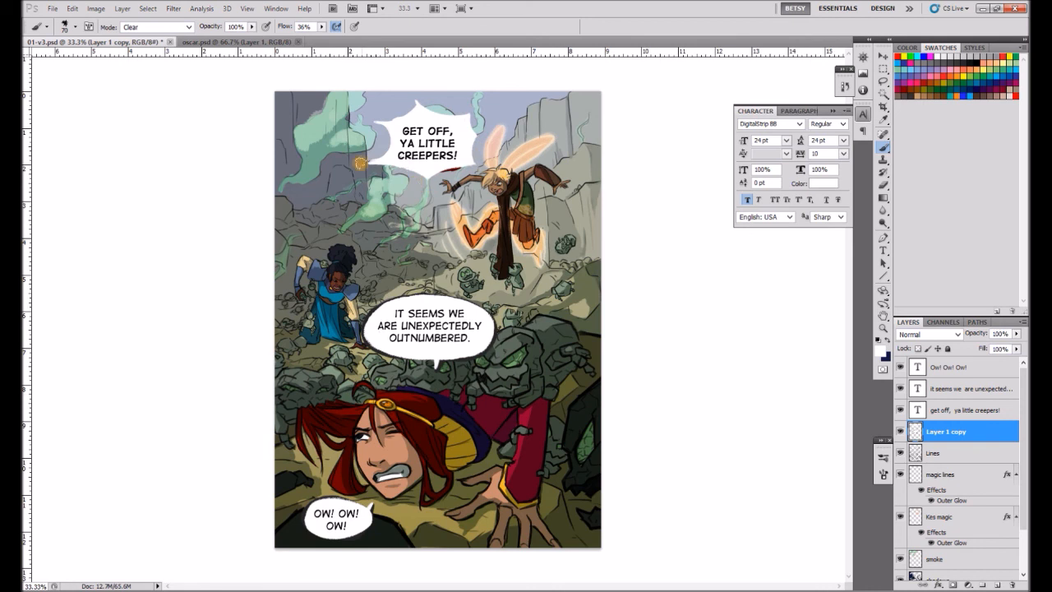
Outline the white burst balloon in red on Layer 1 copy with the brush in Behind mode.
click(189, 27)
click(148, 62)
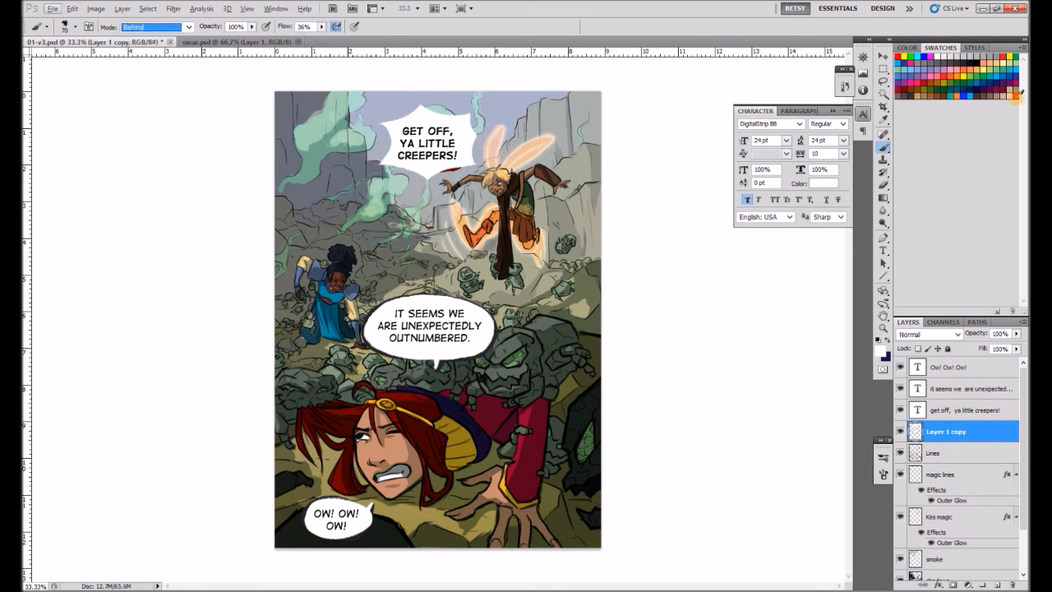
click(1017, 96)
drag(480, 167, 479, 169)
key(ctrl+z)
click(925, 82)
drag(379, 125, 381, 167)
mouse_move(381, 167)
mouse_down()
mouse_move(413, 180)
mouse_move(477, 169)
mouse_up()
drag(477, 169, 474, 140)
drag(419, 109, 473, 125)
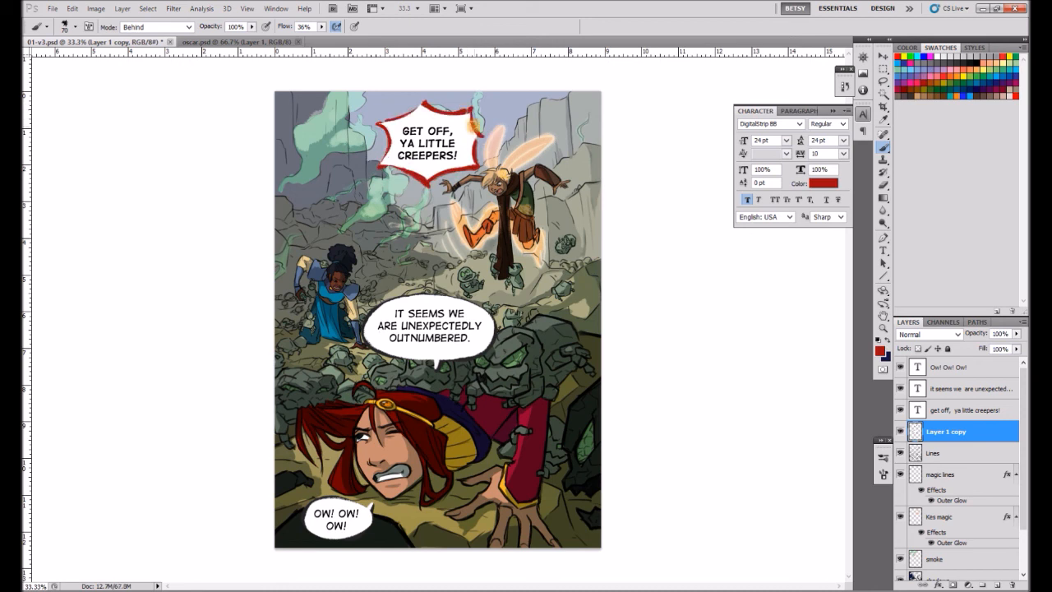
Sharpen the points of the burst's red outline with the brush in Clear mode, and switch the brush back to Normal.
click(137, 29)
click(136, 63)
drag(425, 95, 437, 100)
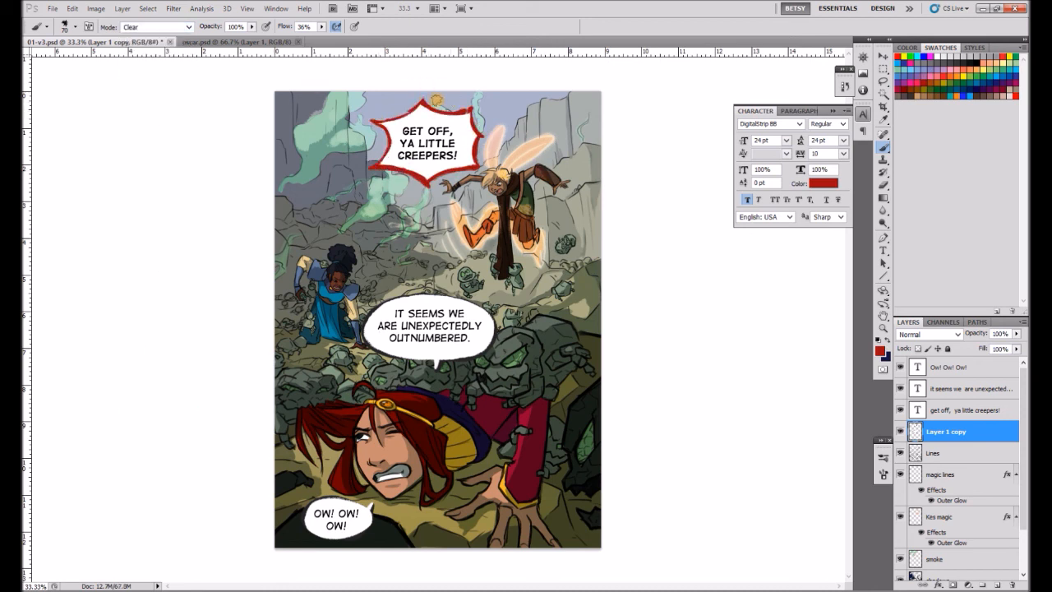
alt+click(459, 123)
click(188, 28)
click(164, 31)
drag(396, 160, 444, 134)
Add a second exclamation mark after "CREEPERS!" in the burst balloon's text.
key(v)
click(966, 411)
click(883, 250)
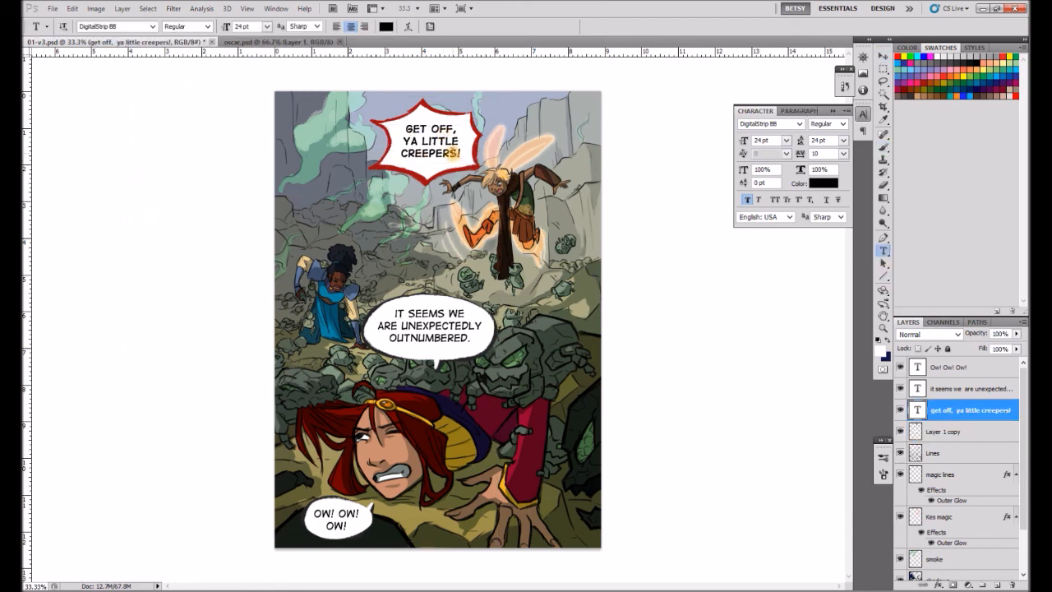
click(460, 153)
text(!)
click(884, 70)
Refine the blond winged character's eyes on the Lines layer with a smaller black brush.
scroll(495, 168, up, 5)
click(933, 453)
click(884, 146)
alt+click(604, 228)
key(bracketleft)
key(bracketleft)
key(bracketleft)
key(bracketleft)
key(bracketleft)
key(bracketleft)
key(bracketleft)
key(bracketleft)
drag(512, 238, 521, 241)
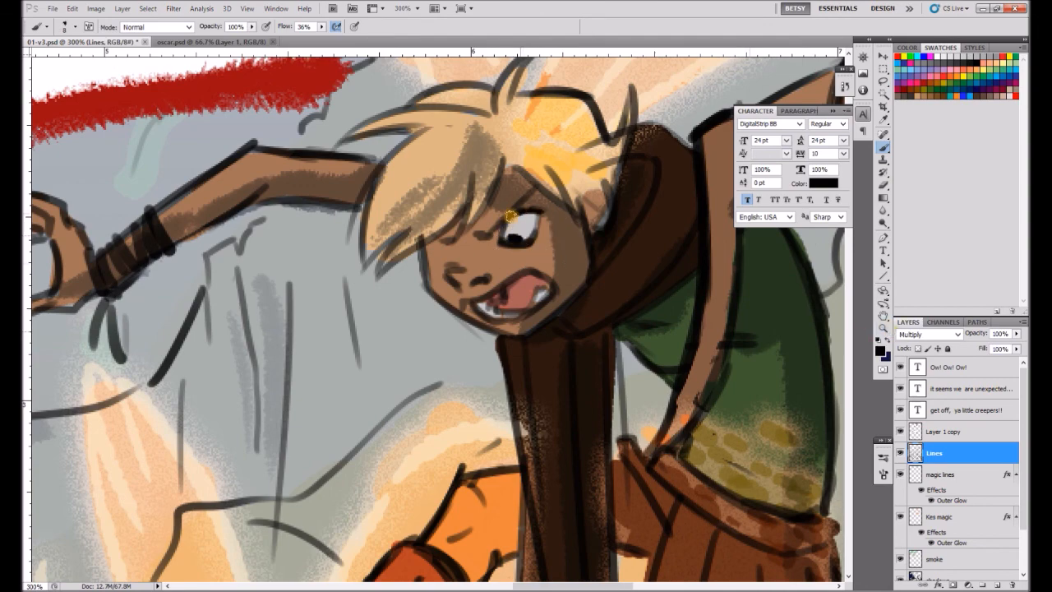
alt+click(526, 222)
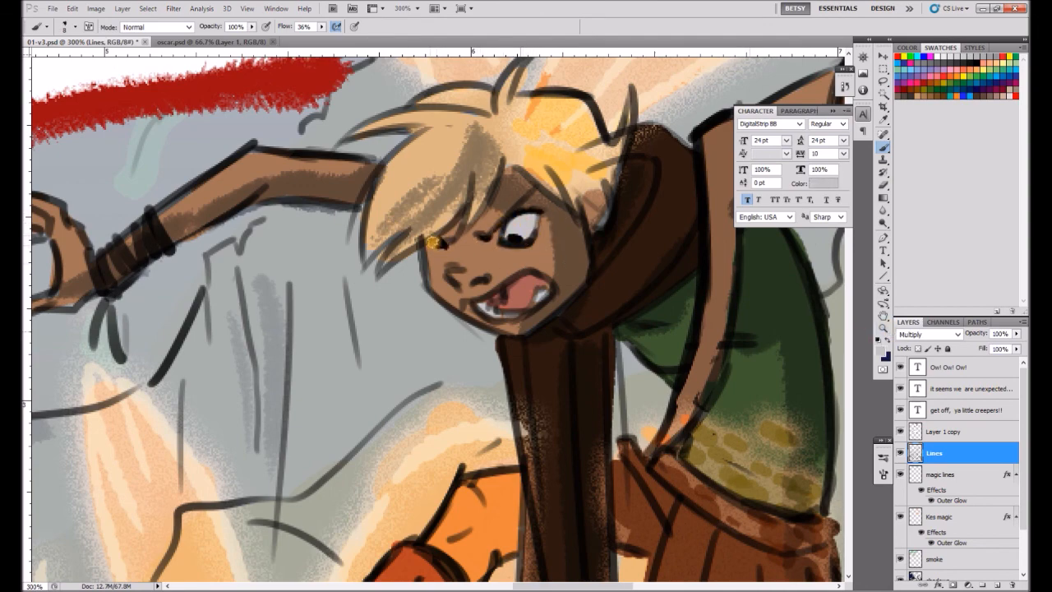
click(884, 328)
alt+click(531, 357)
alt+click(563, 404)
alt+click(563, 405)
alt+click(563, 404)
alt+click(564, 405)
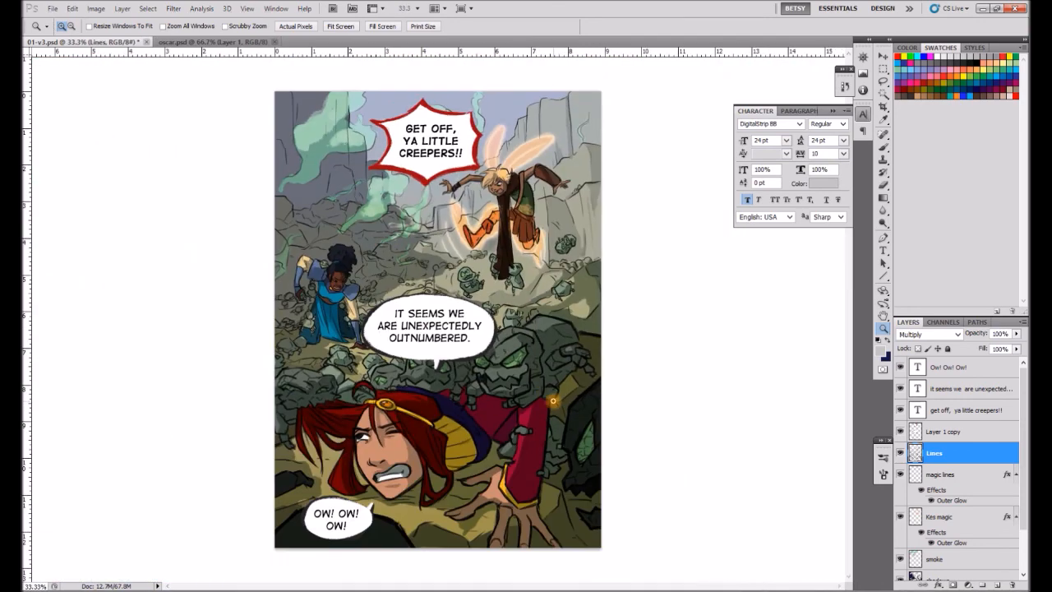
Add a new layer named "highlights" above Layer 1 copy.
click(966, 430)
click(997, 585)
double_click(936, 432)
text(highlights)
key(Return)
Paint yellow highlights on the characters' hair, clothing and headband, lowering the brush opacity to 25% for the softer strokes.
key(b)
click(905, 56)
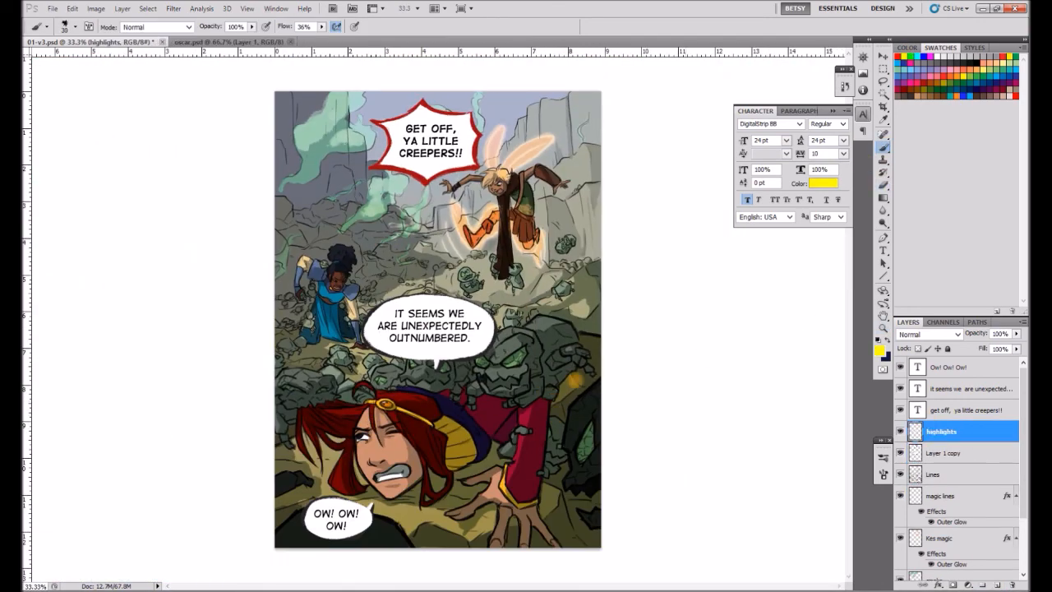
drag(521, 431, 518, 444)
drag(388, 476, 402, 475)
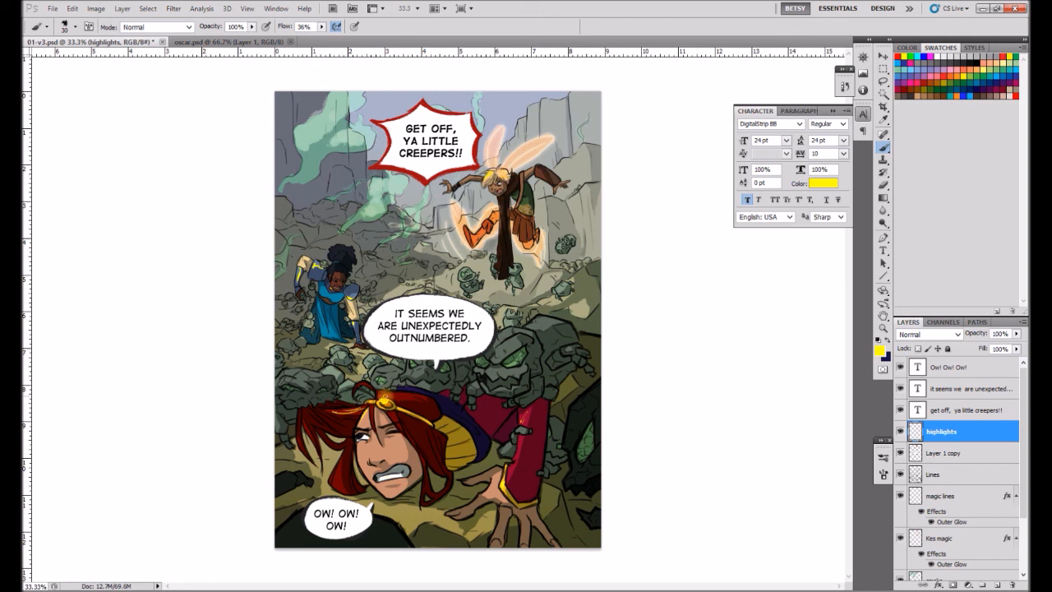
key(2)
key(5)
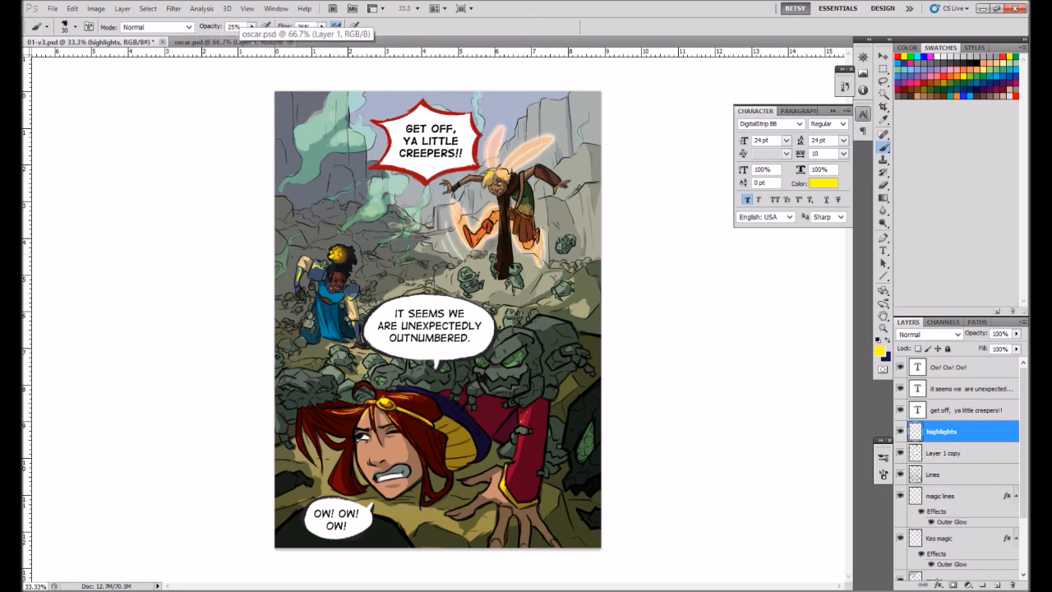
drag(321, 289, 320, 323)
Set the highlights layer to Screen blending at 37% opacity.
click(1017, 334)
click(958, 335)
drag(1019, 346, 987, 348)
click(914, 117)
click(1017, 334)
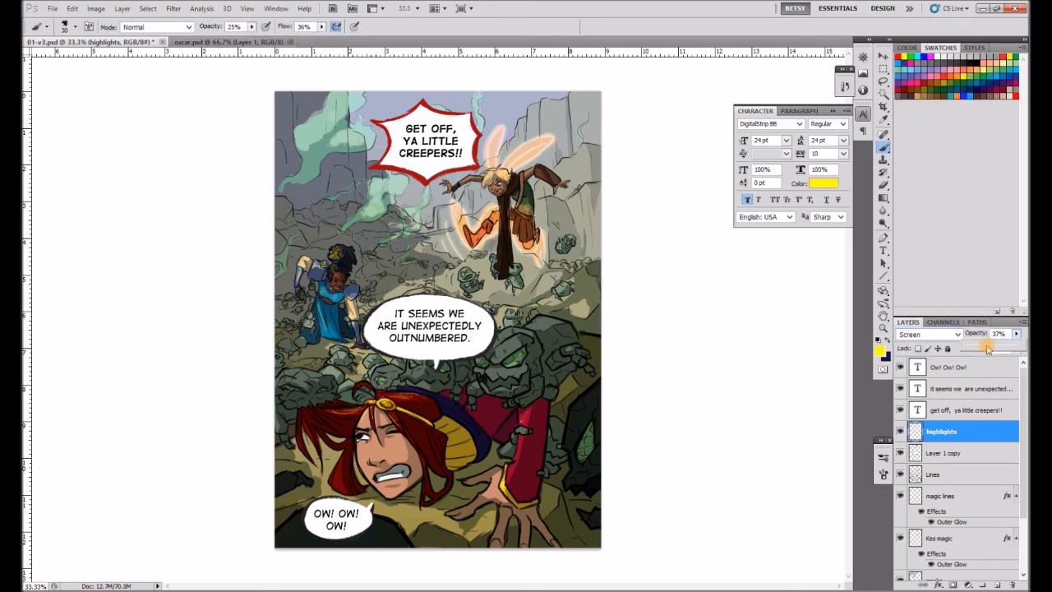
Set the highlights layer's saturation to -59, raise its lightness, and choose orange as the foreground color.
key(ctrl+u)
drag(760, 382, 722, 382)
drag(759, 414, 790, 414)
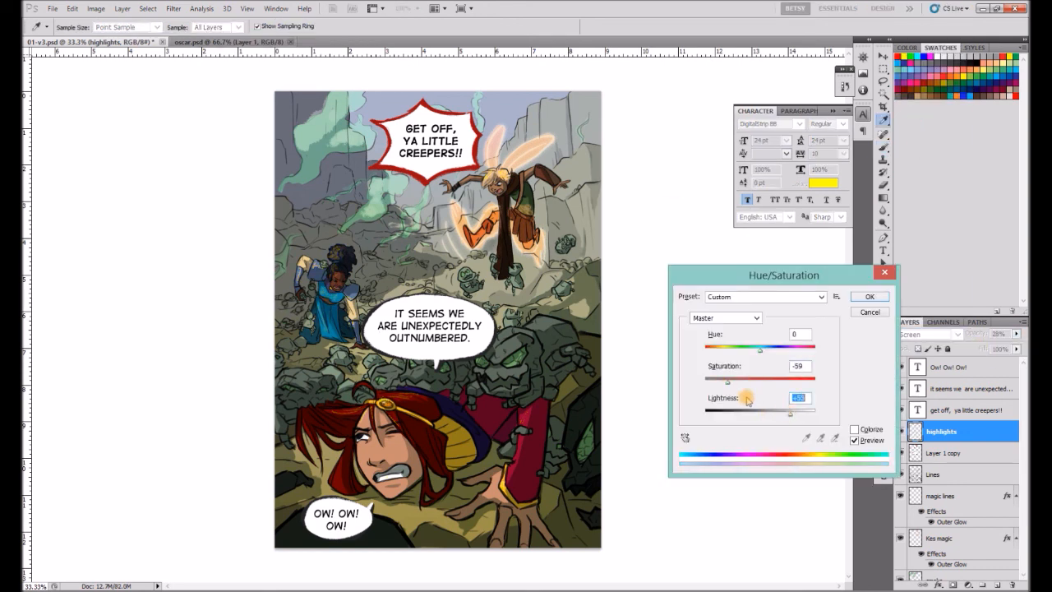
click(868, 298)
click(952, 82)
click(72, 8)
click(103, 207)
click(568, 167)
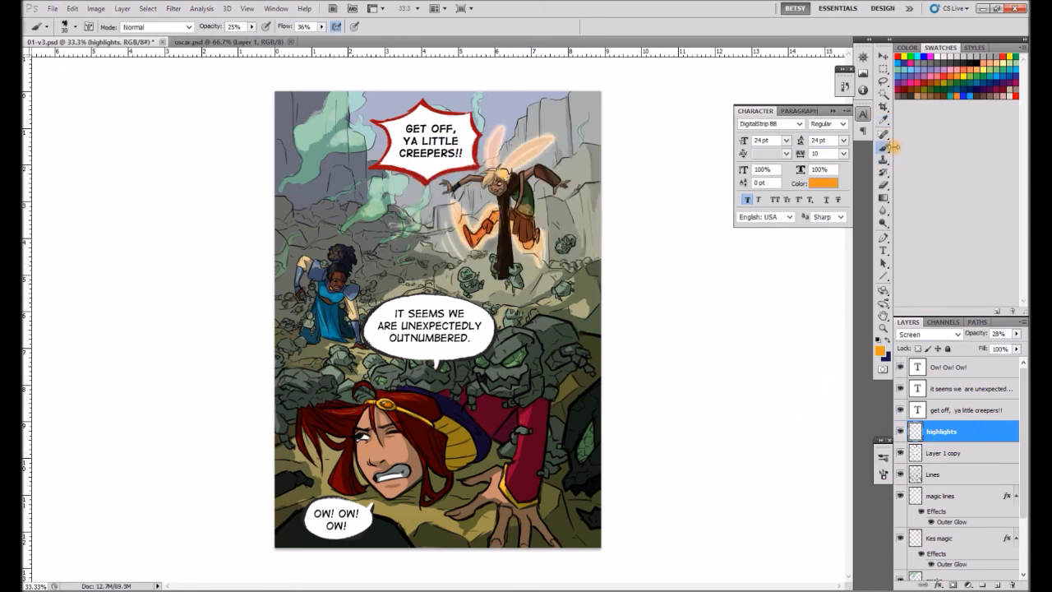
key(ctrl+z)
Raise the brush opacity, enlarge the brush to 45 and paint an orange highlight on the red-haired woman's face.
click(252, 27)
drag(252, 39, 268, 38)
key(bracketright)
key(bracketright)
key(bracketright)
drag(372, 461, 371, 455)
Paint a white highlight on the headband jewel at 100% brush opacity and set the highlights layer's opacity to 42%.
click(252, 27)
drag(253, 39, 280, 38)
click(938, 57)
click(384, 402)
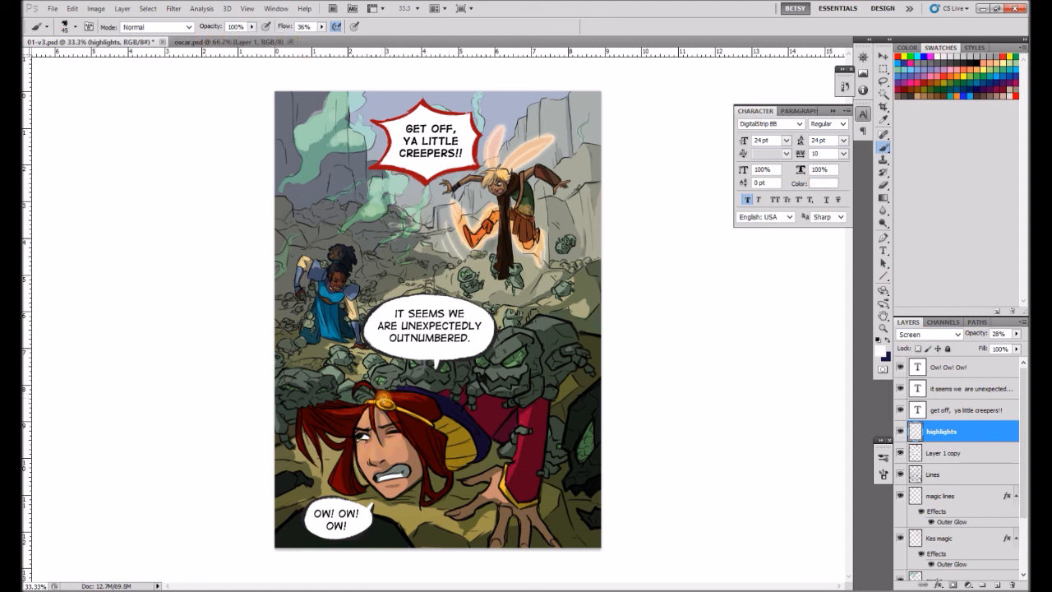
click(1018, 335)
drag(986, 347, 994, 348)
Soften the highlights along the red-haired woman's headband with the Eraser at 44% opacity.
click(884, 185)
click(76, 28)
double_click(79, 106)
click(206, 27)
drag(204, 39, 181, 39)
click(404, 410)
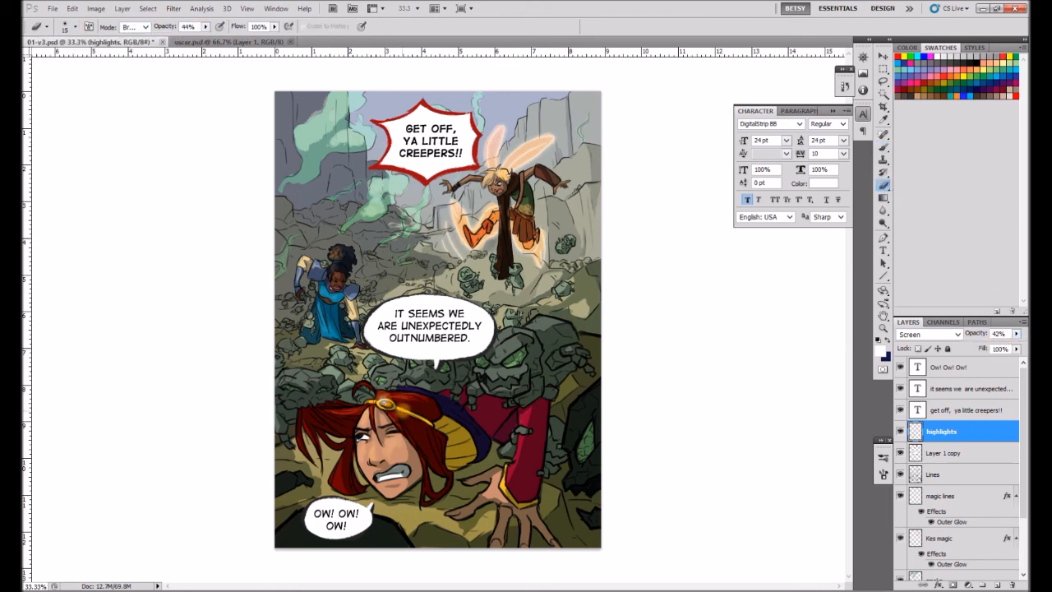
drag(405, 401, 392, 402)
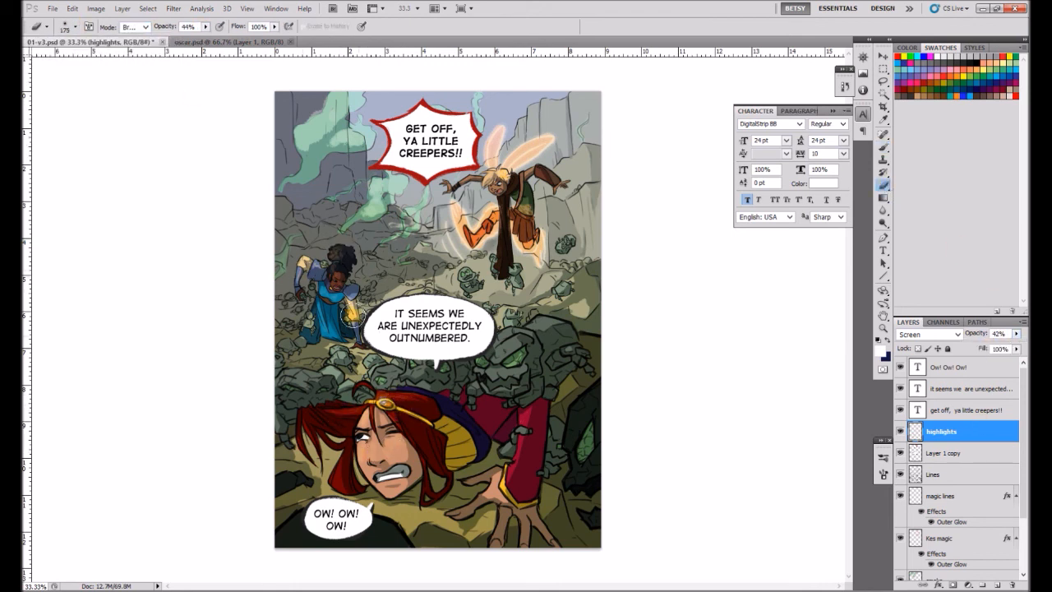
Sample the orange of the winged character's glow and brush orange highlights onto the small rock creatures, the brown staff and the outstretched arm.
key(b)
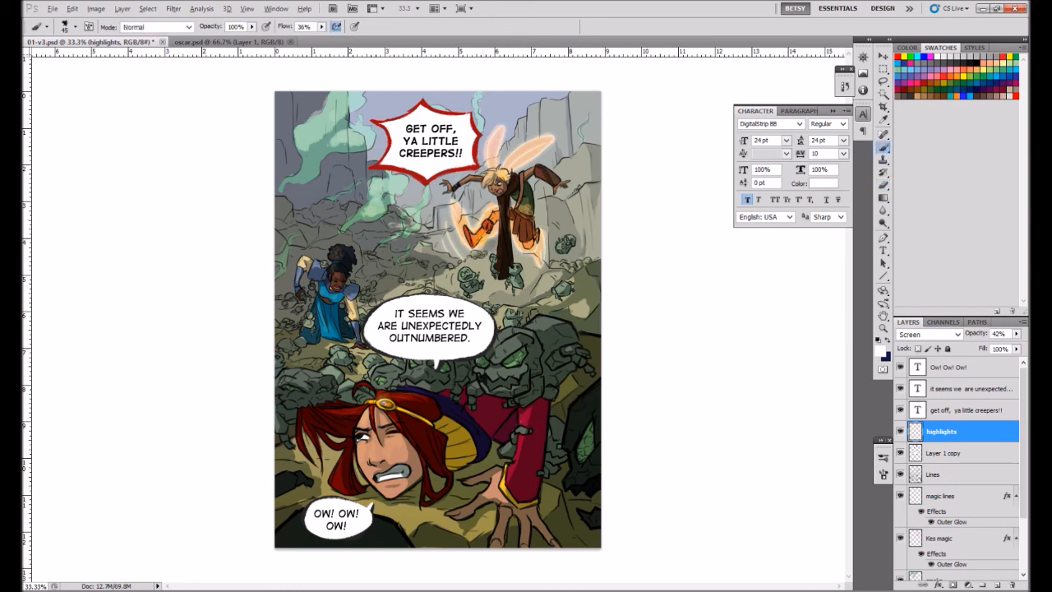
alt+click(485, 236)
drag(474, 276, 478, 284)
drag(509, 266, 511, 268)
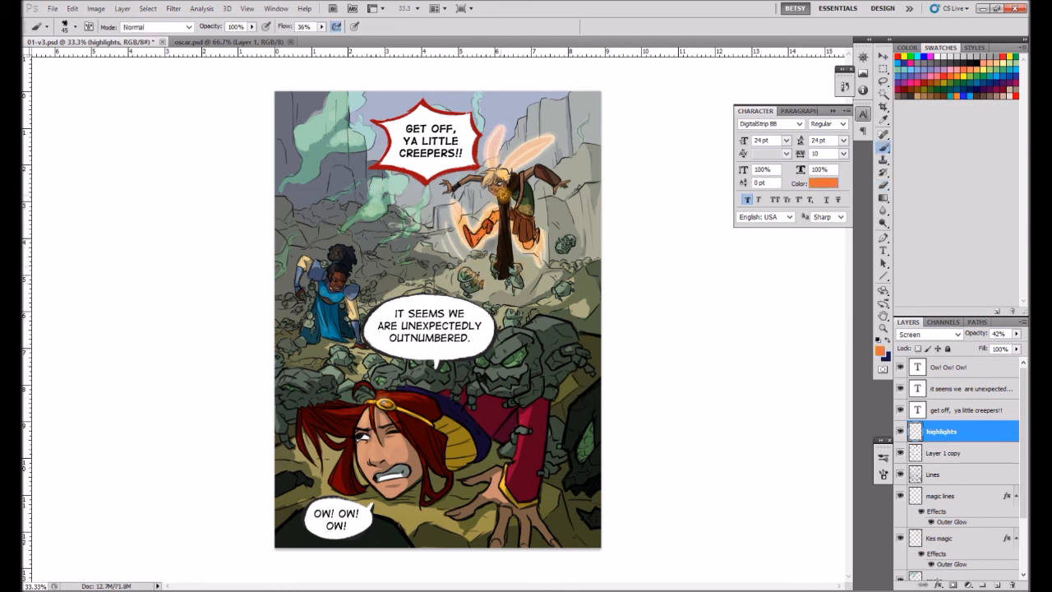
drag(510, 225, 508, 253)
drag(463, 184, 470, 180)
On the shadows layer, erase shading along the winged character's brown staff with a size 35 eraser at 100% opacity.
drag(1023, 486, 1023, 538)
click(946, 527)
key(e)
key([)
key([)
drag(205, 27, 238, 40)
mouse_move(498, 194)
mouse_down()
mouse_move(504, 232)
mouse_move(513, 230)
mouse_up()
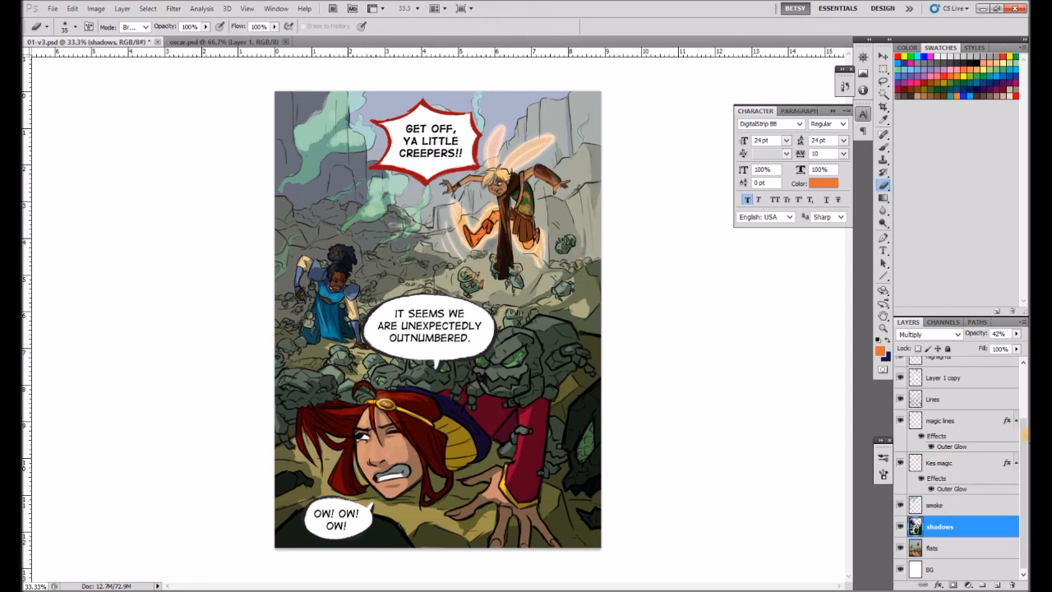
On the highlights layer, paint white highlights on the rock monsters' eyes and olive highlights on the large one's head, using a size 30 brush.
drag(1025, 434, 1024, 382)
click(943, 432)
click(884, 148)
click(938, 58)
click(945, 477)
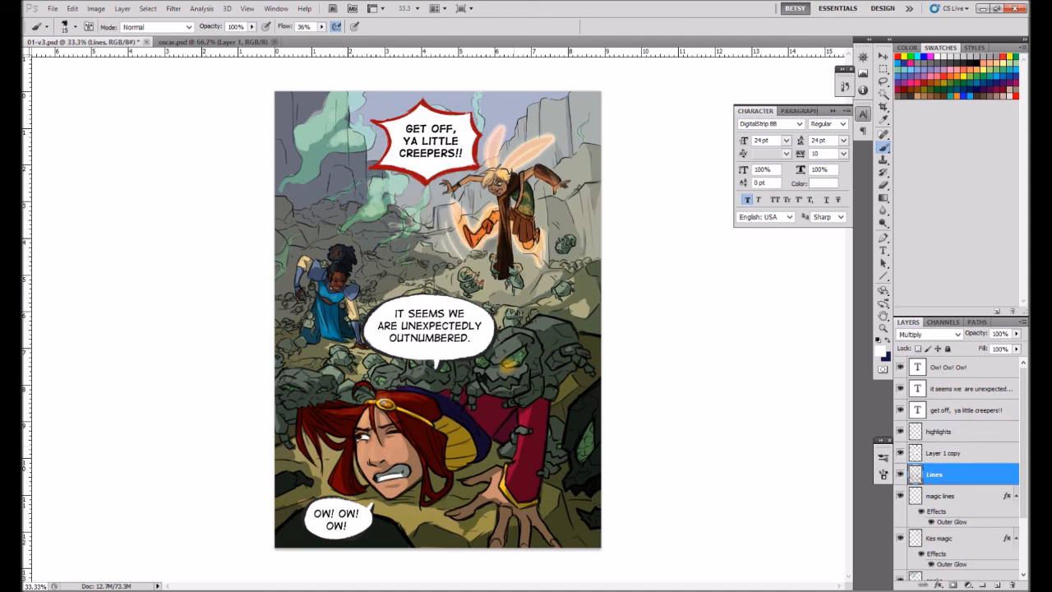
click(943, 431)
right_click(513, 361)
double_click(631, 258)
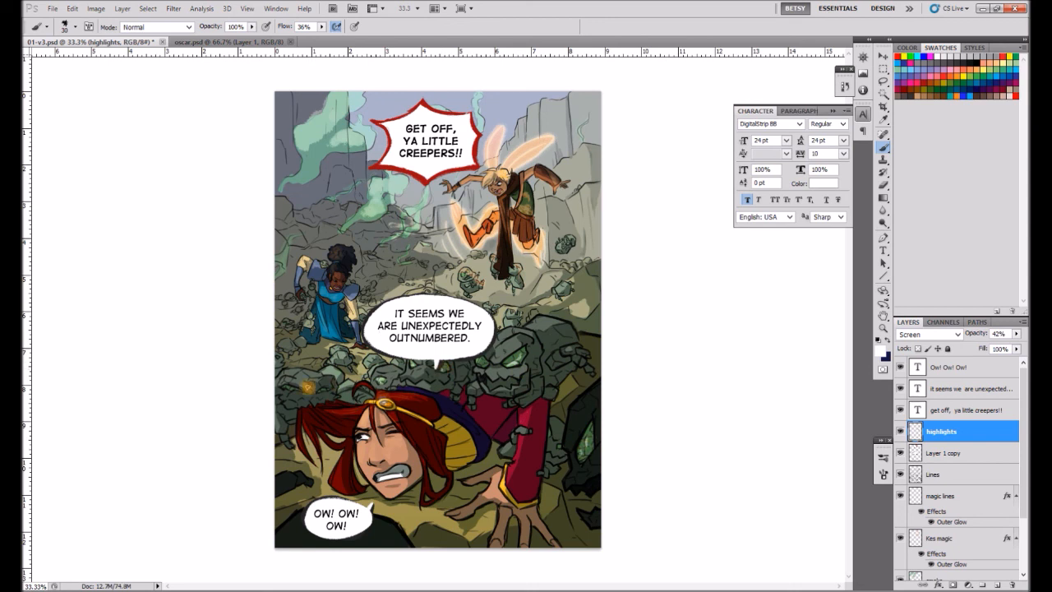
alt+click(420, 514)
drag(531, 334, 550, 315)
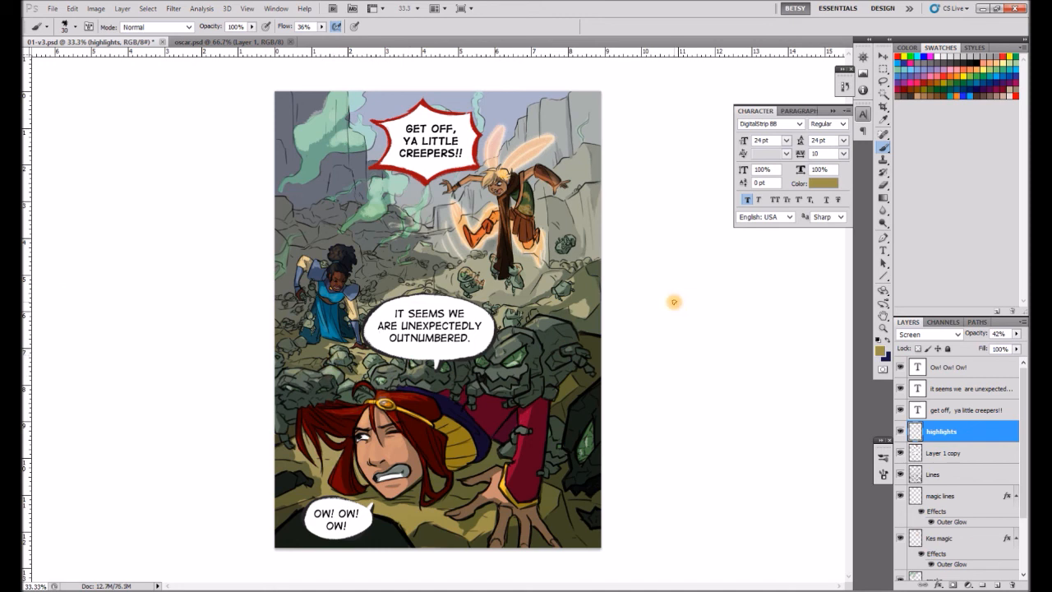
Set up a pale yellow foreground-to-transparent gradient in Screen mode for the highlights layer.
click(884, 198)
click(995, 64)
click(238, 27)
click(219, 162)
click(100, 27)
double_click(63, 53)
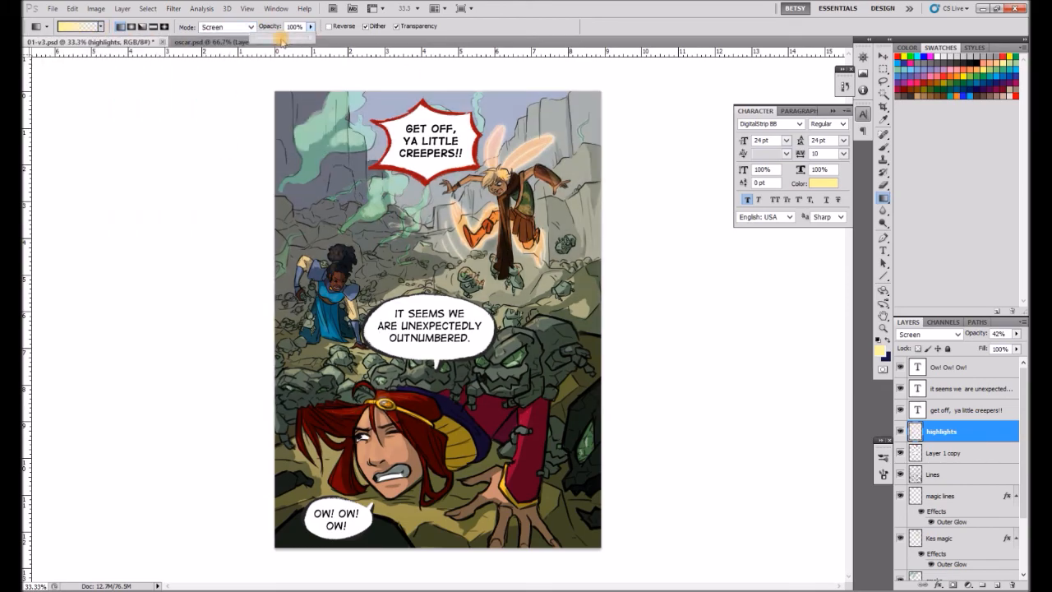